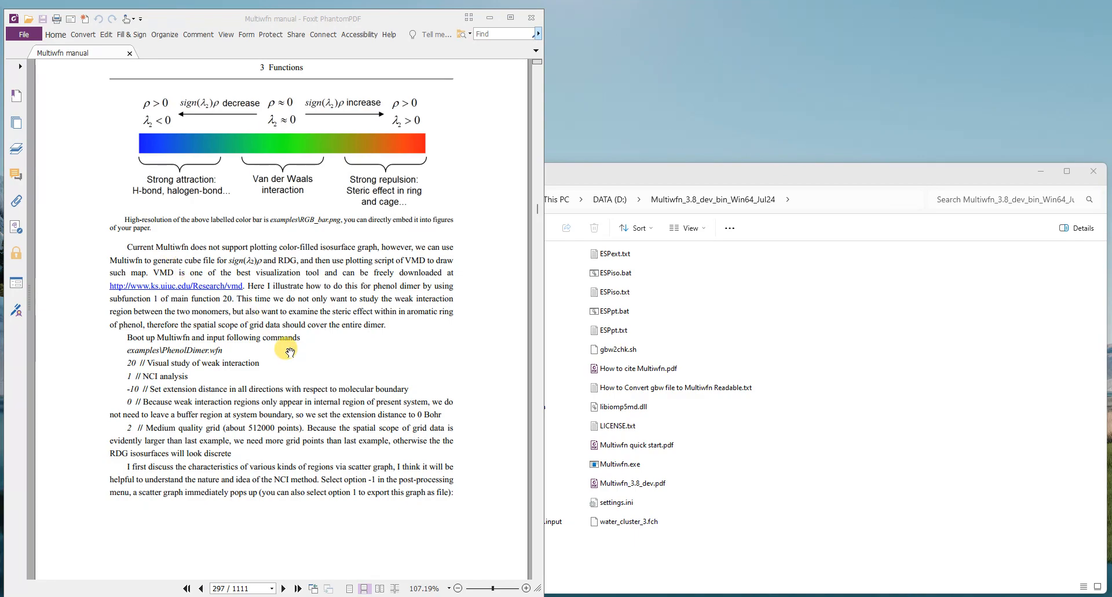
Step: Examine the manual's NCI analysis section, including the phenol dimer commands, scatter graph, isosurface figures and grid quality notes
{"action": "scroll", "coordinate": [286, 352], "scroll_direction": "down", "scroll_amount": 9}
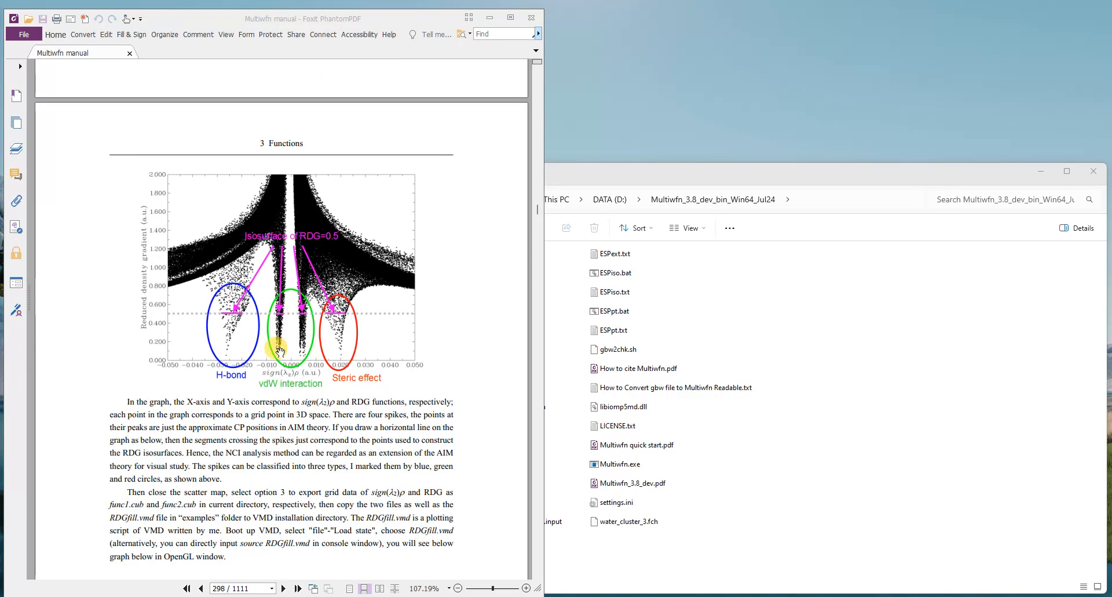
{"action": "scroll", "coordinate": [340, 377], "scroll_direction": "down", "scroll_amount": 10}
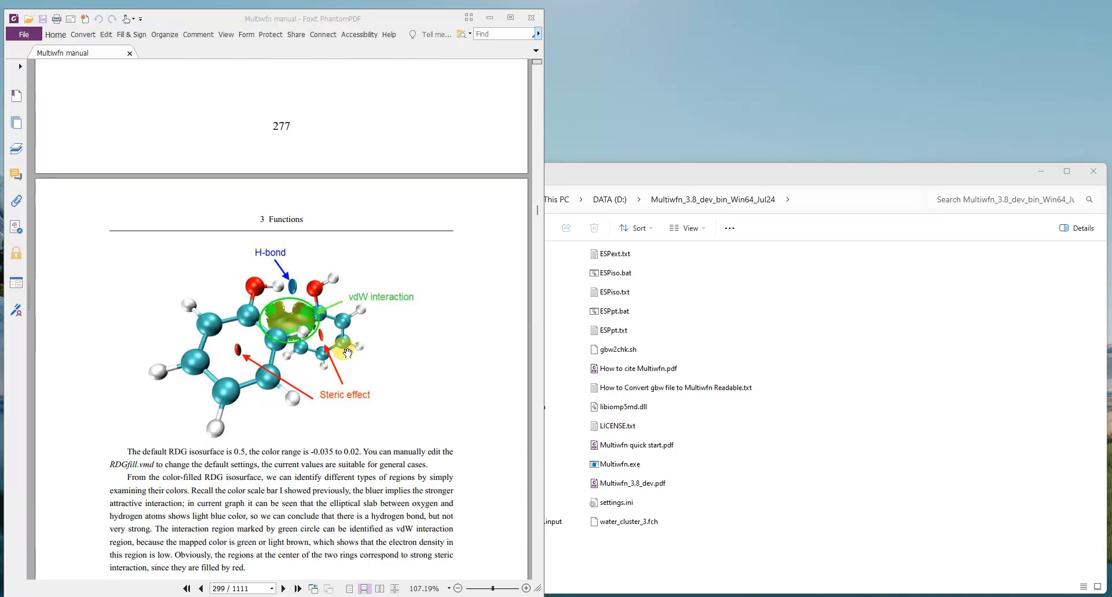
{"action": "scroll", "coordinate": [335, 360], "scroll_direction": "down", "scroll_amount": 15}
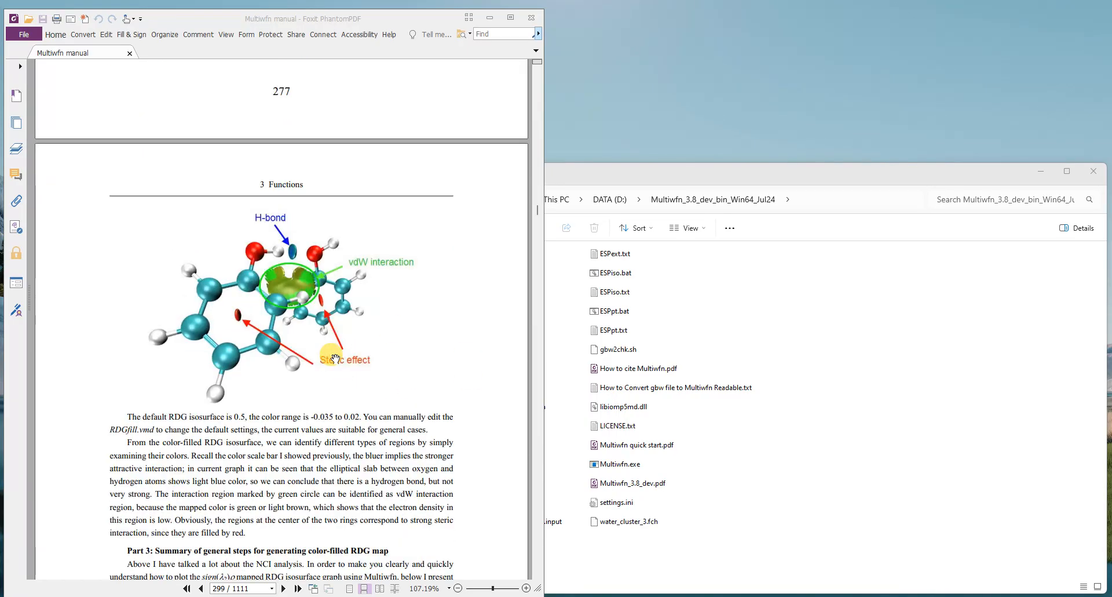
{"action": "scroll", "coordinate": [336, 359], "scroll_direction": "down", "scroll_amount": 15}
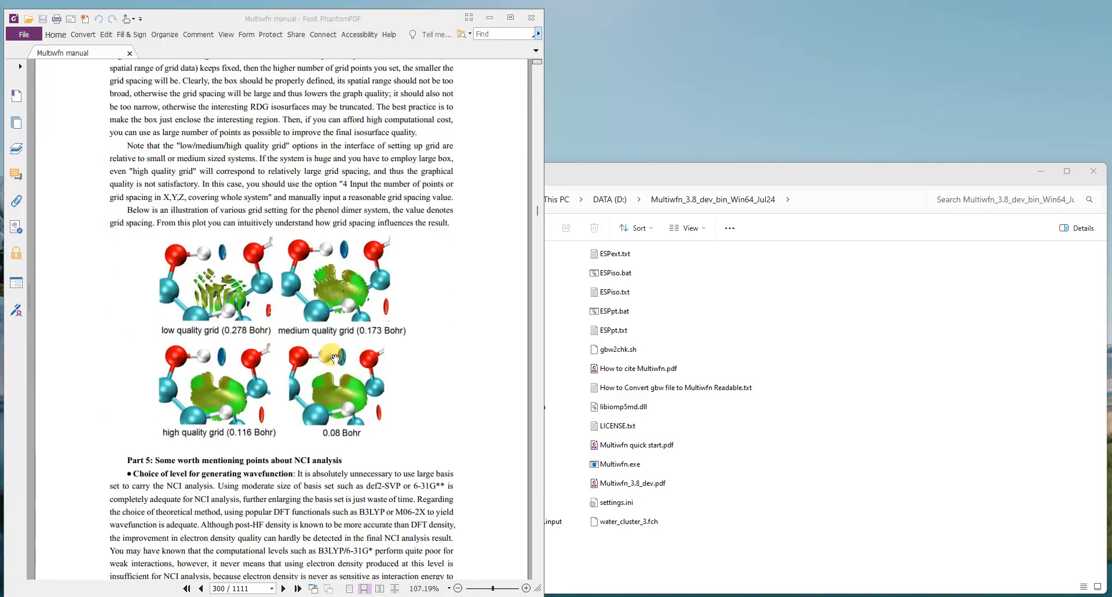
{"action": "scroll", "coordinate": [335, 358], "scroll_direction": "down", "scroll_amount": 15}
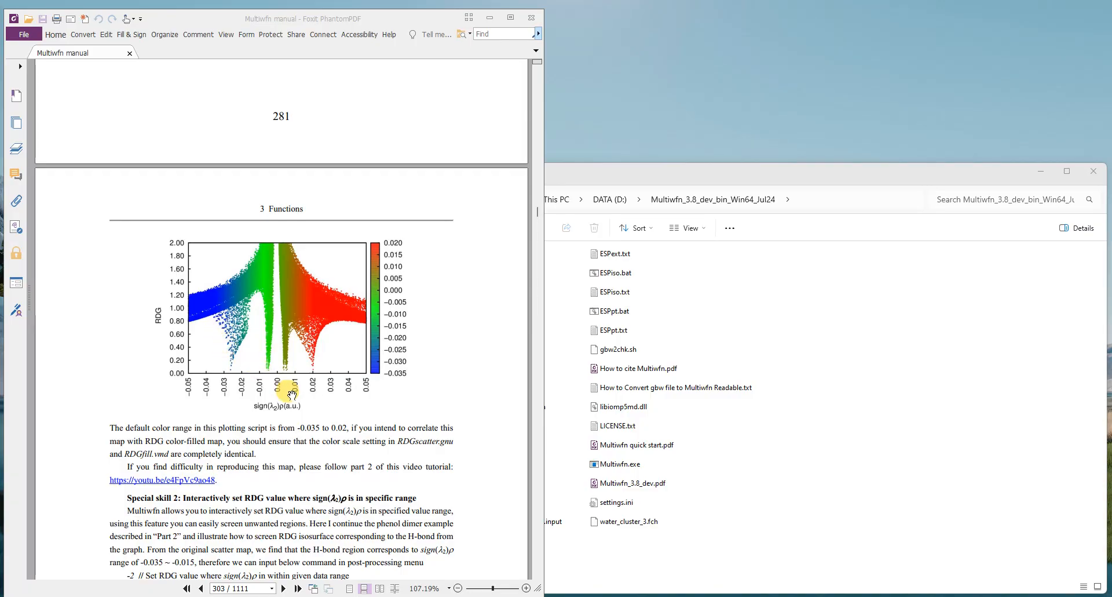
{"action": "scroll", "coordinate": [285, 406], "scroll_direction": "up", "scroll_amount": 15}
{"action": "scroll", "coordinate": [292, 385], "scroll_direction": "up", "scroll_amount": 15}
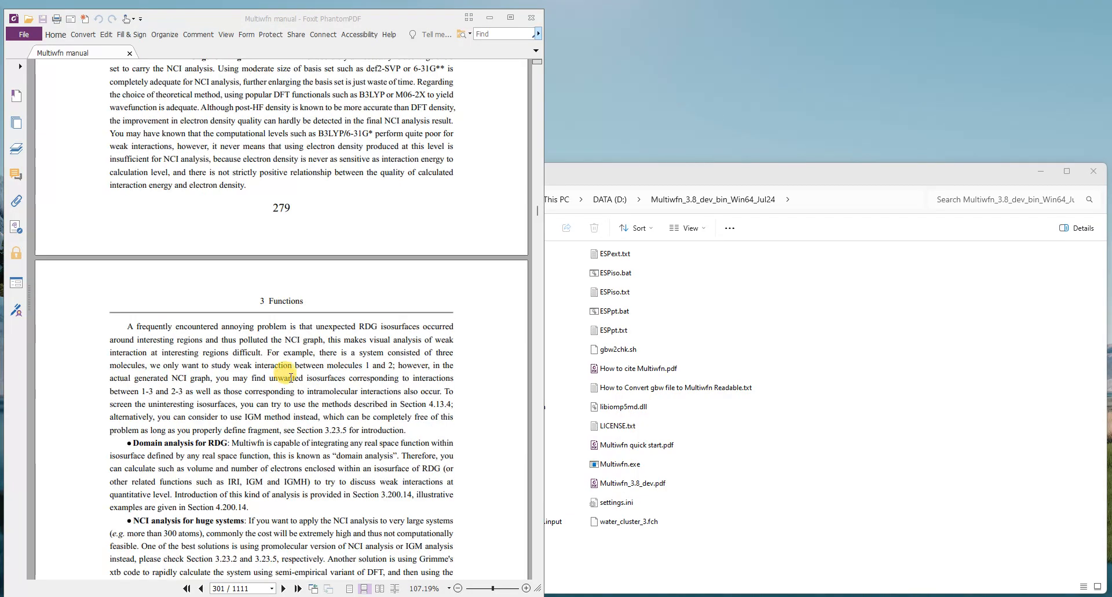
{"action": "scroll", "coordinate": [291, 376], "scroll_direction": "up", "scroll_amount": 15}
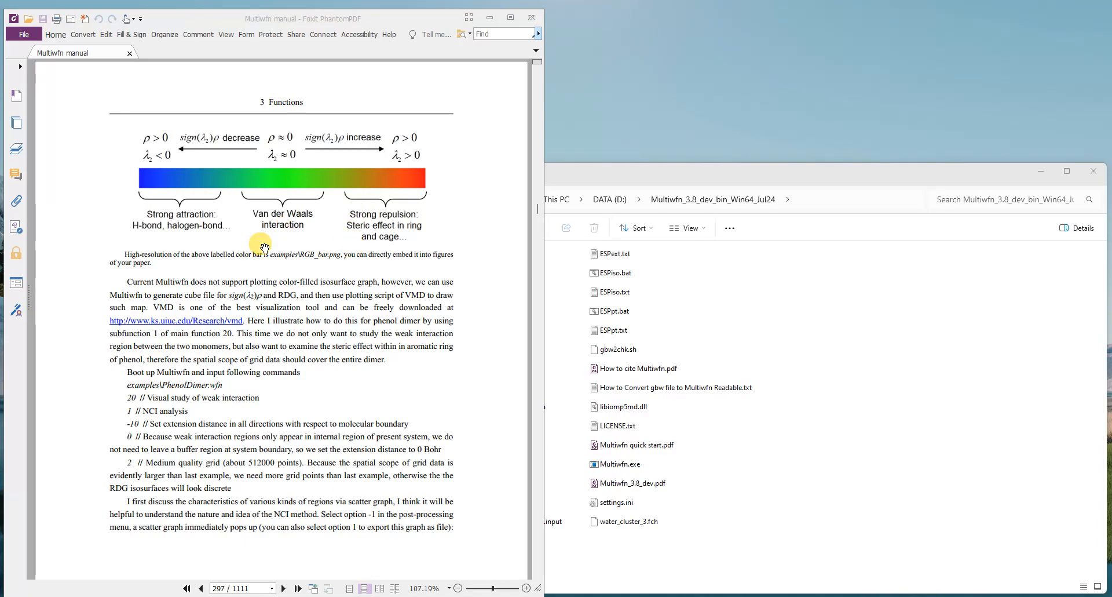
Step: View the colour scale image RGB_bar.png from the examples folder, close it and return to the main Multiwfn folder
{"action": "left_click", "coordinate": [847, 333]}
{"action": "left_click", "coordinate": [339, 264]}
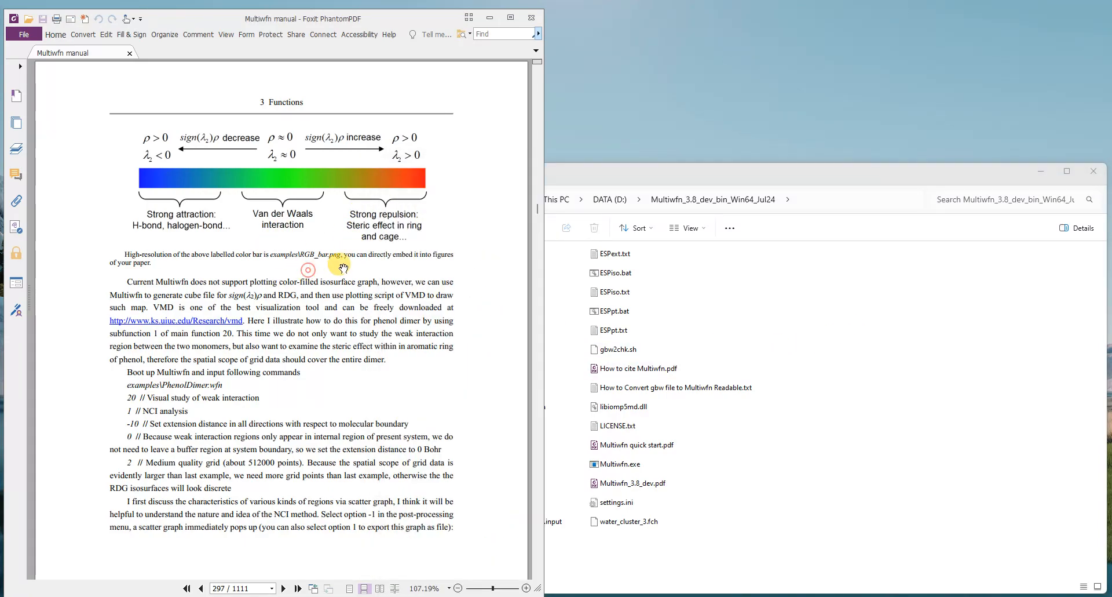
{"action": "left_click", "coordinate": [663, 289]}
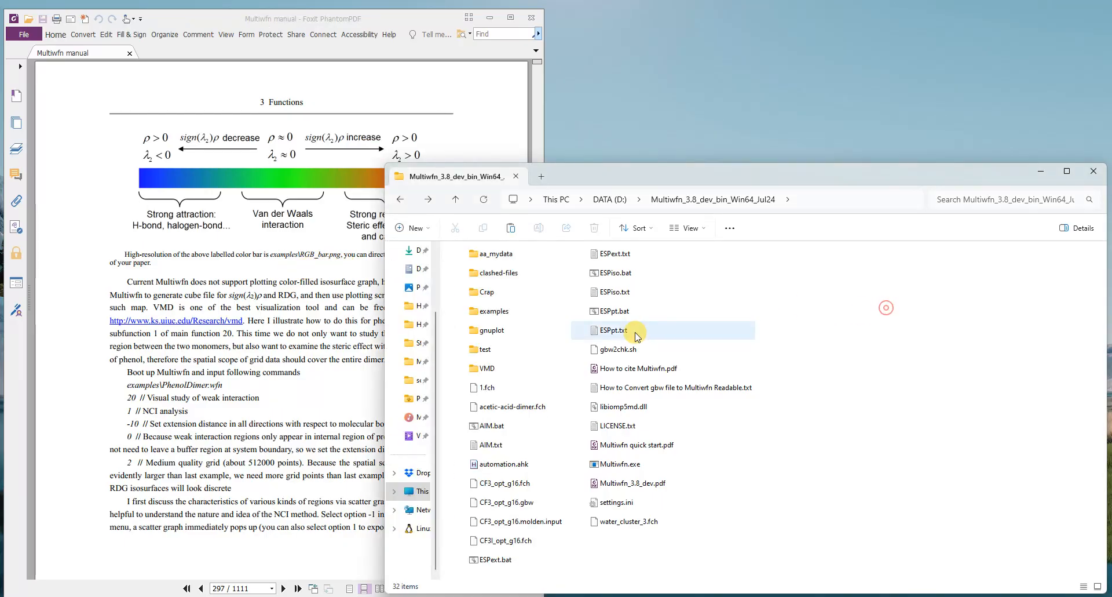
{"action": "double_click", "coordinate": [516, 311]}
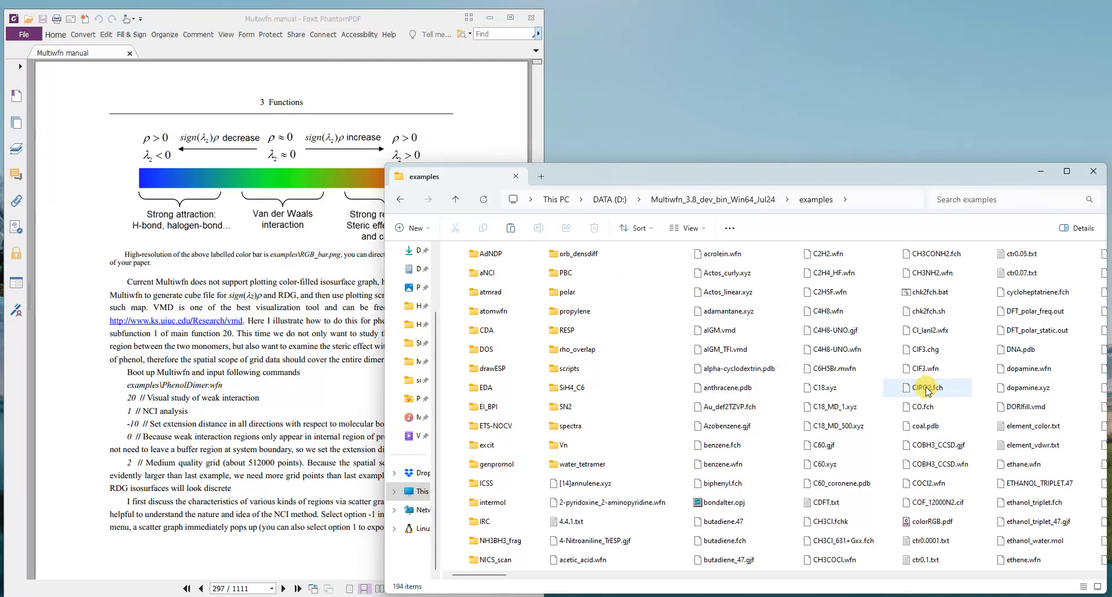
{"action": "scroll", "coordinate": [933, 405], "scroll_direction": "right", "scroll_amount": 1}
{"action": "scroll", "coordinate": [932, 405], "scroll_direction": "right", "scroll_amount": 1}
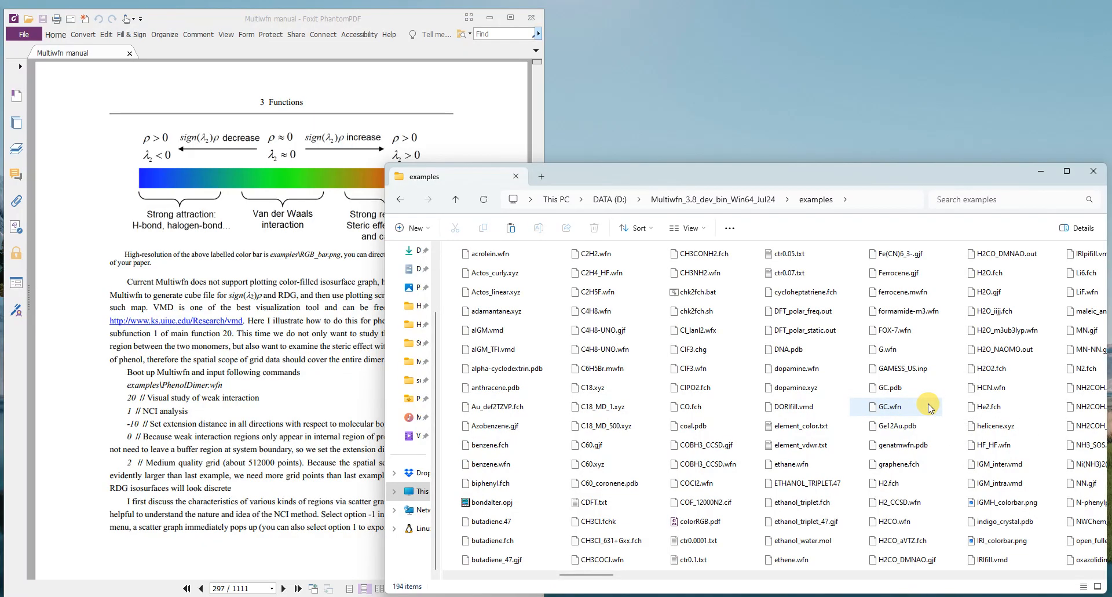
{"action": "scroll", "coordinate": [929, 408], "scroll_direction": "right", "scroll_amount": 3}
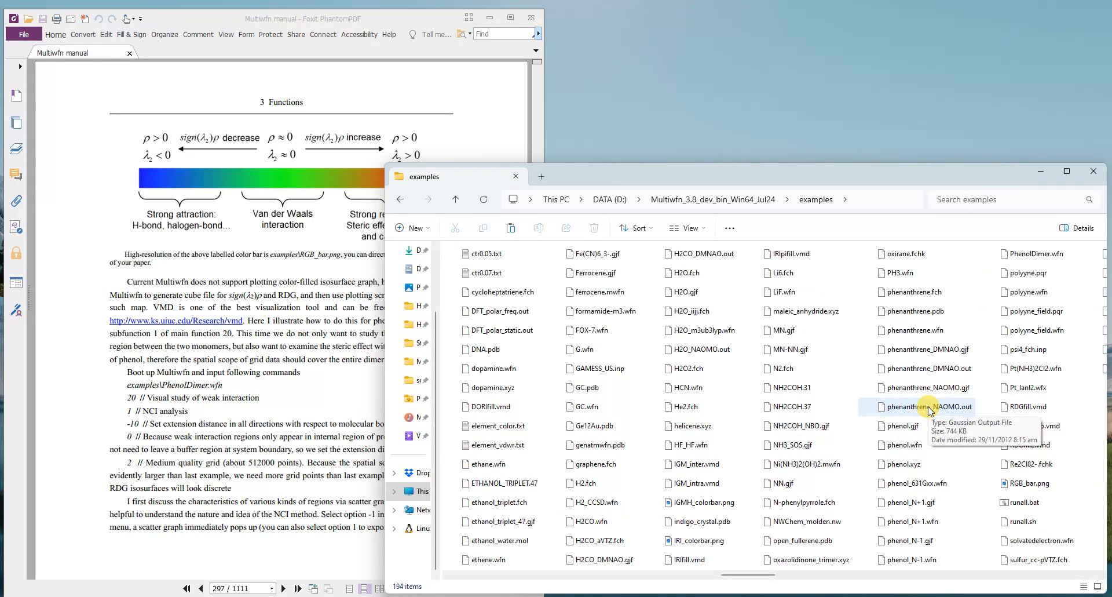
{"action": "double_click", "coordinate": [1022, 481]}
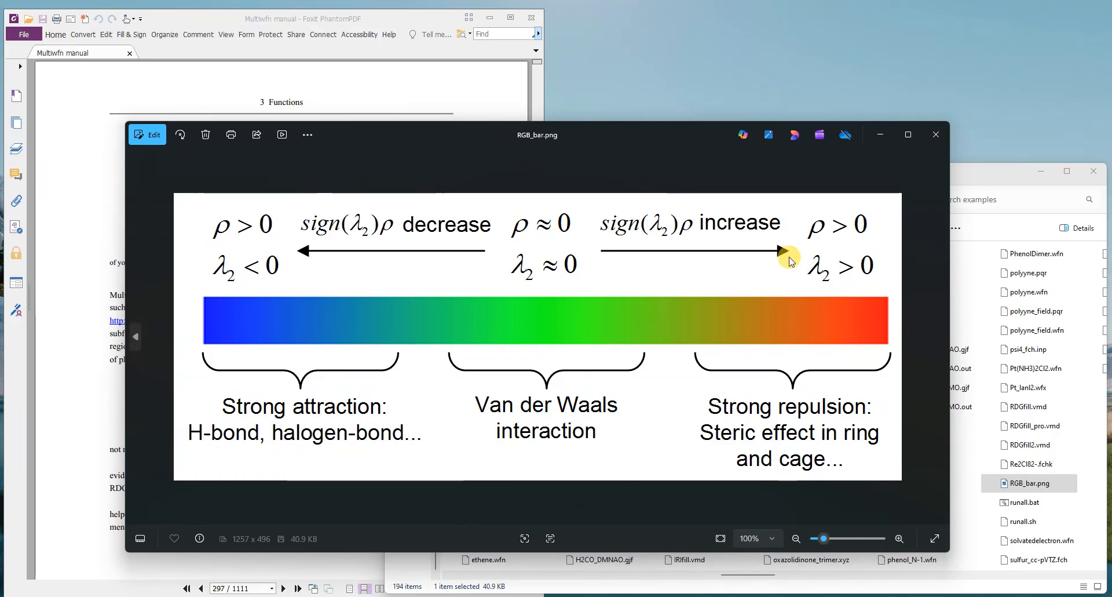
{"action": "left_click", "coordinate": [936, 133]}
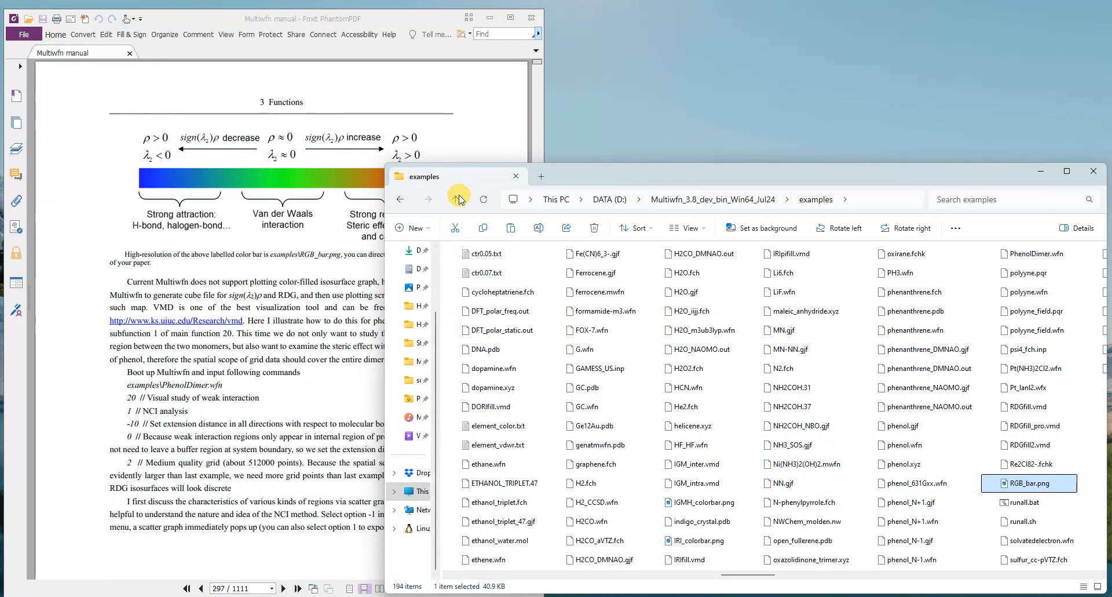
{"action": "left_click", "coordinate": [462, 199]}
{"action": "left_click", "coordinate": [259, 325]}
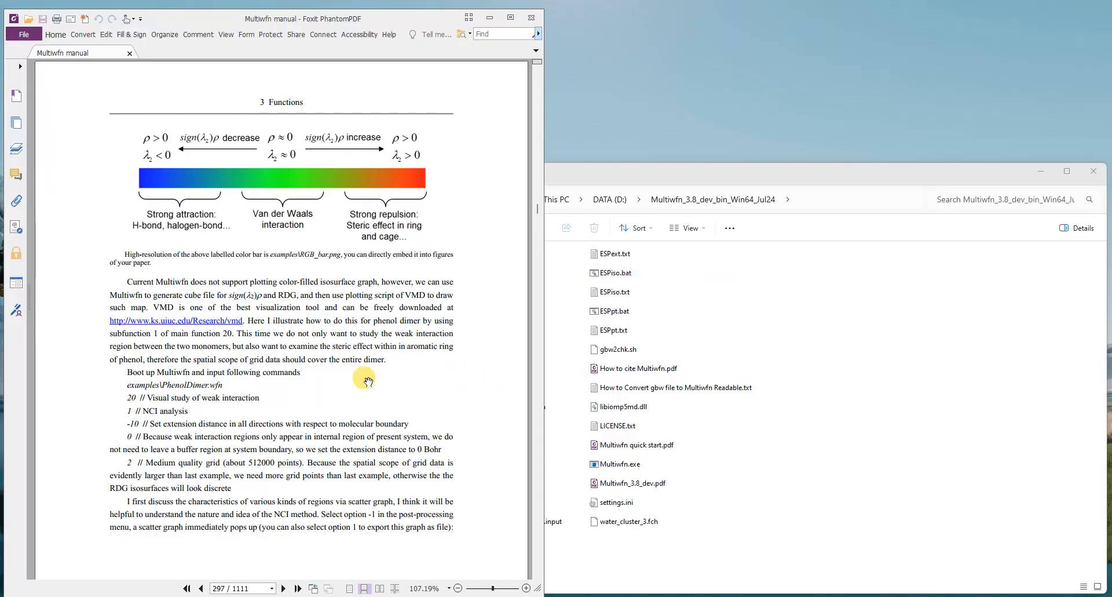
Step: Launch Multiwfn.exe and load water_cluster_3.fch as the input file
{"action": "double_click", "coordinate": [637, 464]}
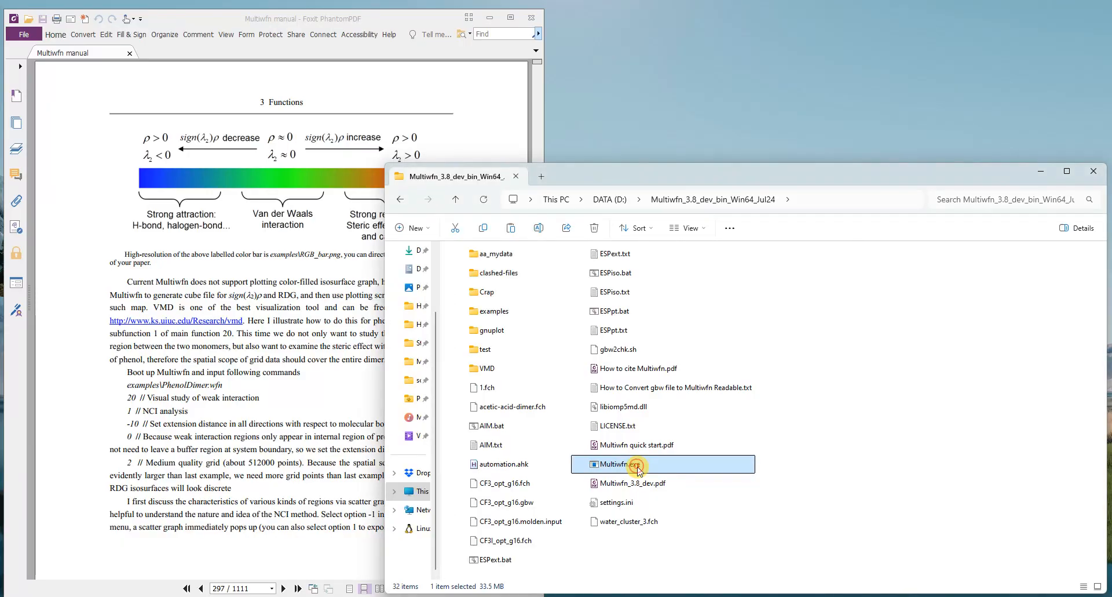
{"action": "left_click_drag", "start_coordinate": [486, 110], "coordinate": [516, 27]}
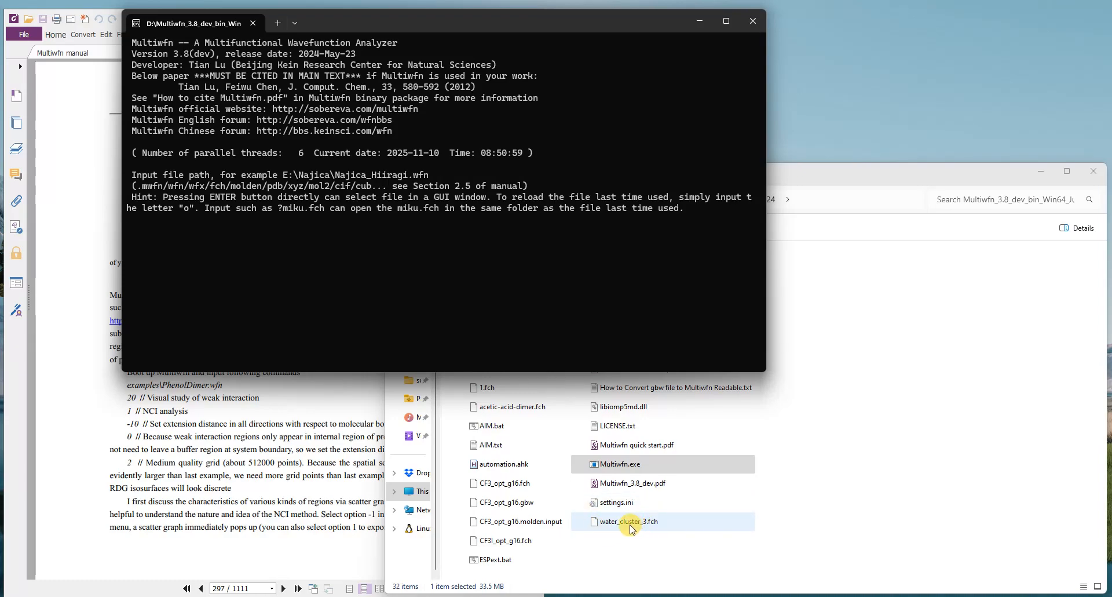
{"action": "left_click_drag", "start_coordinate": [625, 527], "coordinate": [319, 271]}
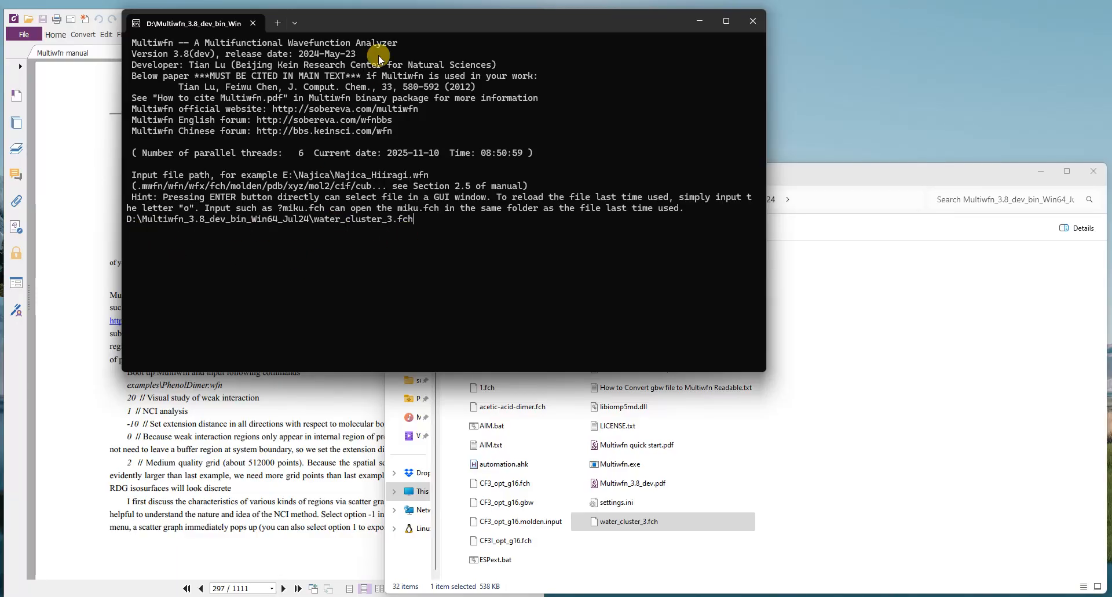
{"action": "key", "text": "Return"}
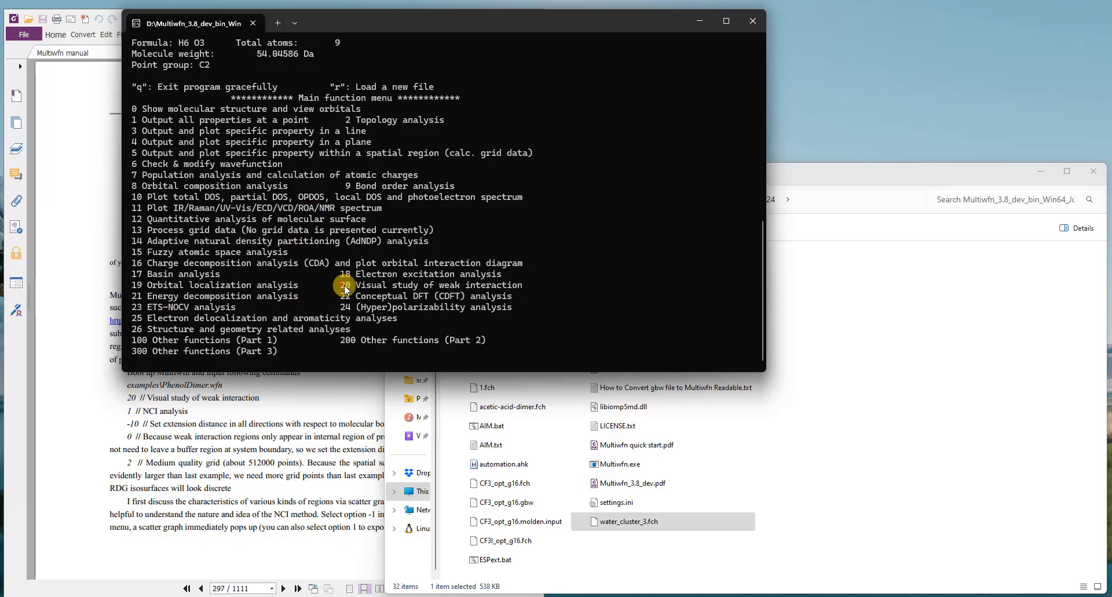
Step: Enter main function 20, Visual study of weak interaction, and choose option 1, NCI analysis
{"action": "left_click_drag", "start_coordinate": [345, 288], "coordinate": [523, 285]}
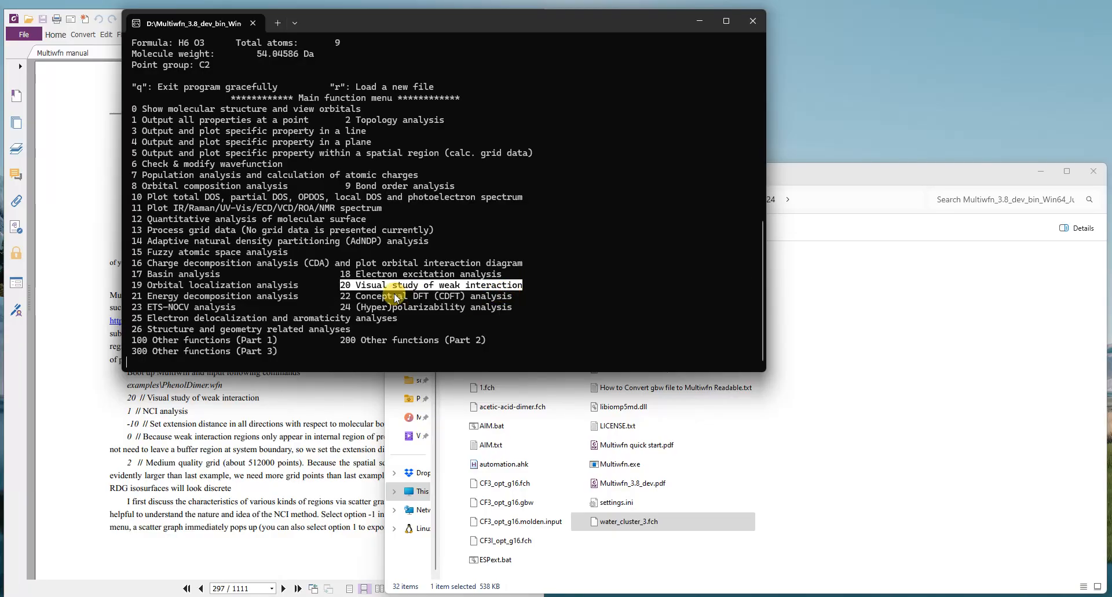
{"action": "right_click", "coordinate": [270, 356]}
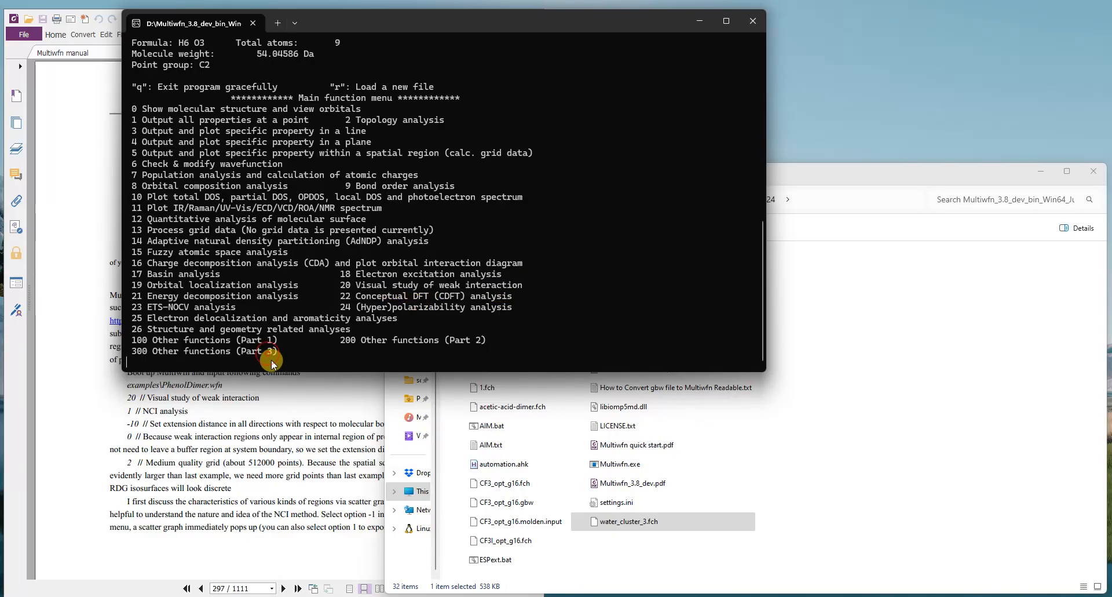
{"action": "type", "text": "2"}
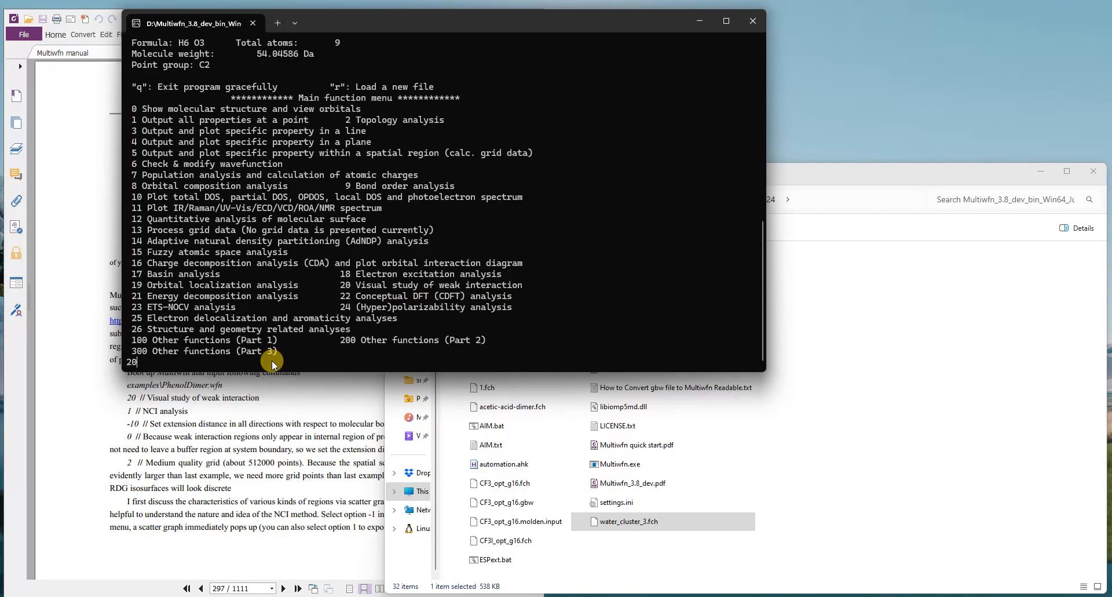
{"action": "type", "text": "0"}
{"action": "key", "text": "Return"}
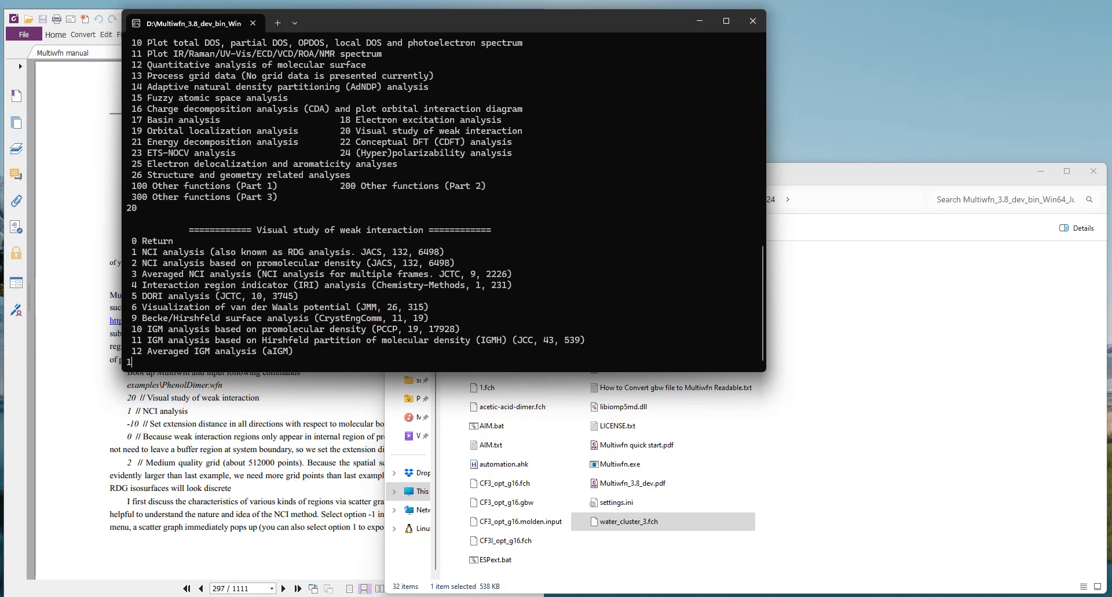
{"action": "key", "text": "Return"}
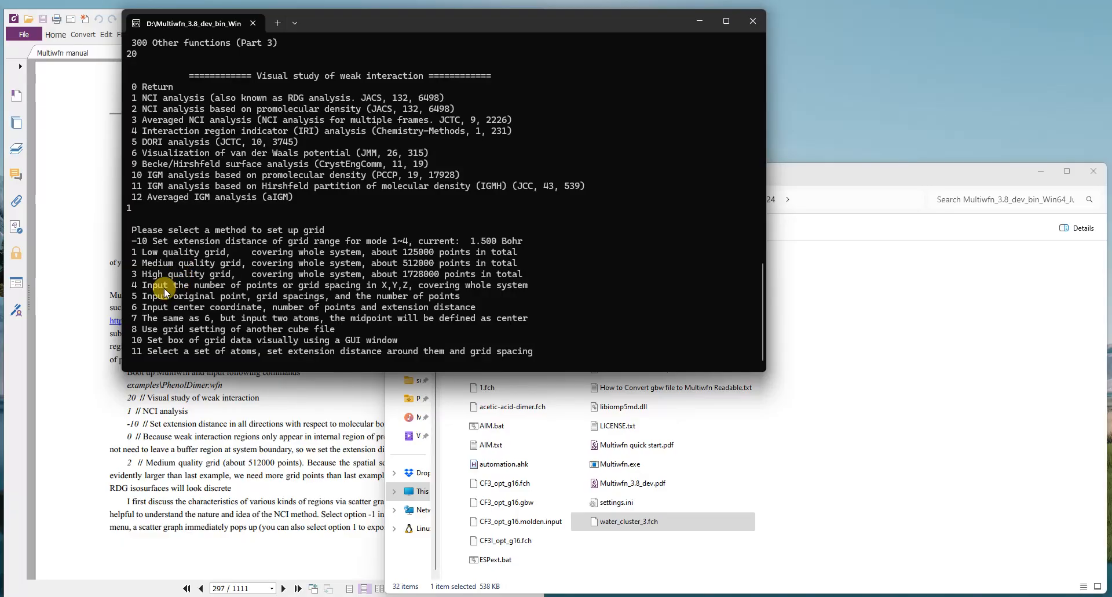
Step: Calculate the grid data with option 2, medium quality grid, and output the scatter points to output.txt with option 2
{"action": "type", "text": "2"}
{"action": "key", "text": "Return"}
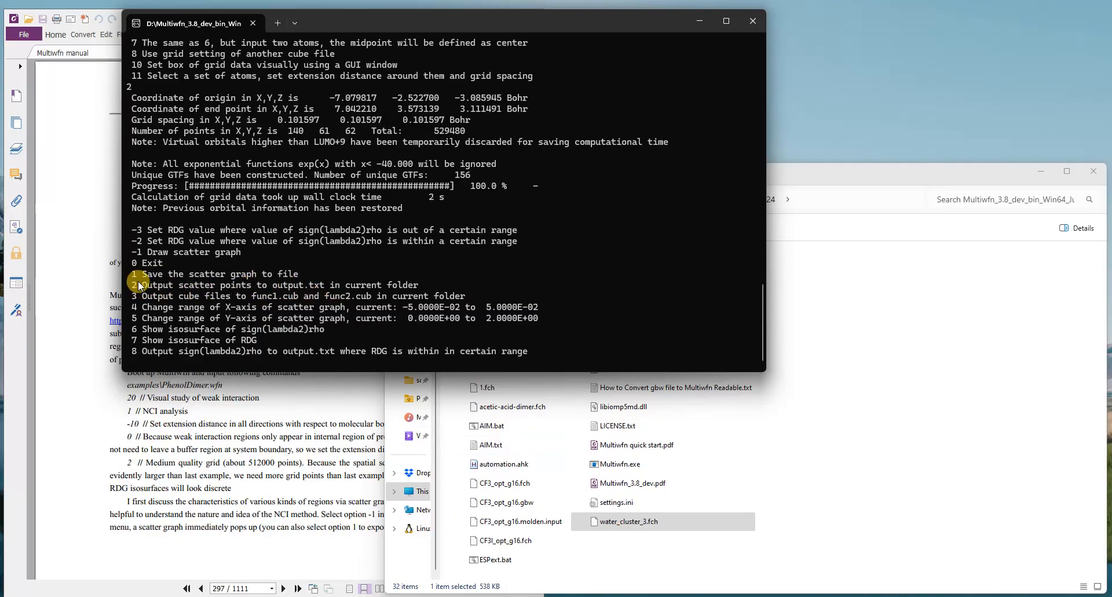
{"action": "type", "text": "2"}
{"action": "key", "text": "Return"}
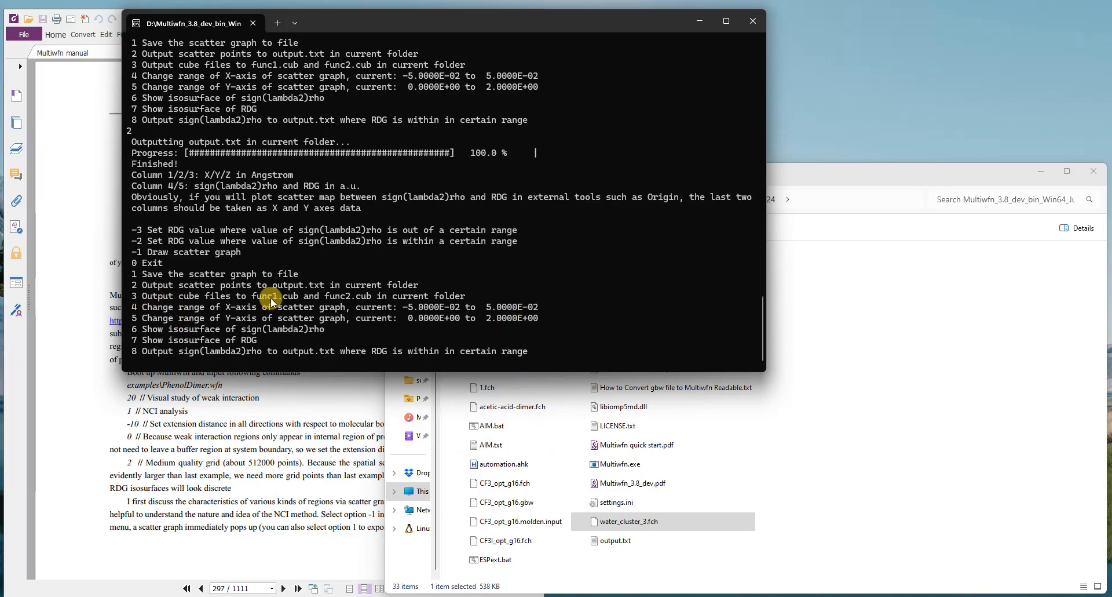
Step: Export the sign(lambda2)rho and RDG cube files, func1.cub and func2.cub, with option 3
{"action": "left_click_drag", "start_coordinate": [133, 300], "coordinate": [454, 297]}
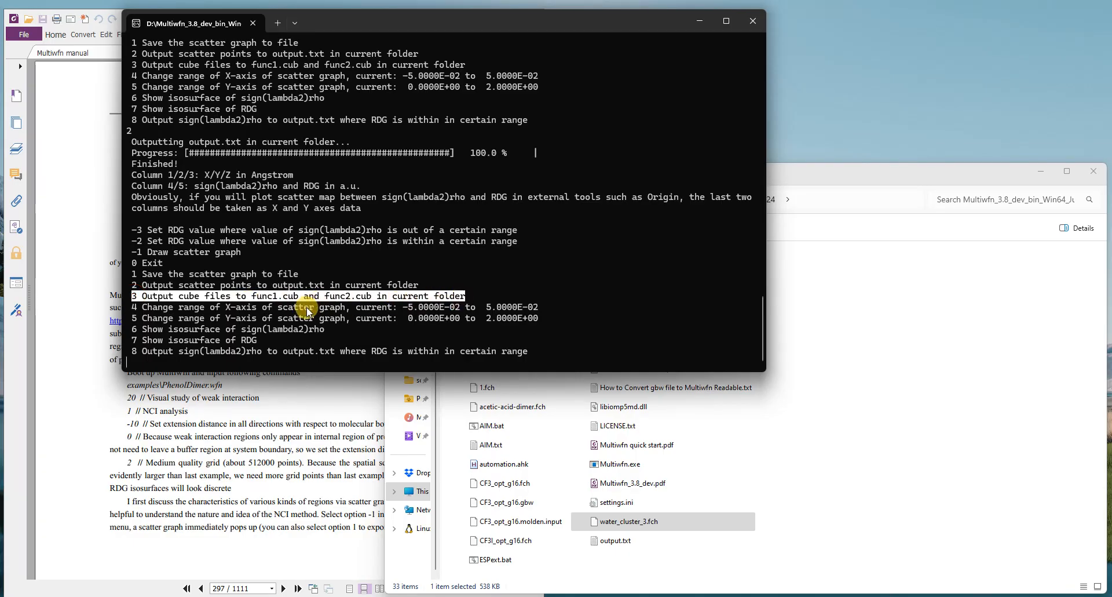
{"action": "left_click", "coordinate": [435, 331]}
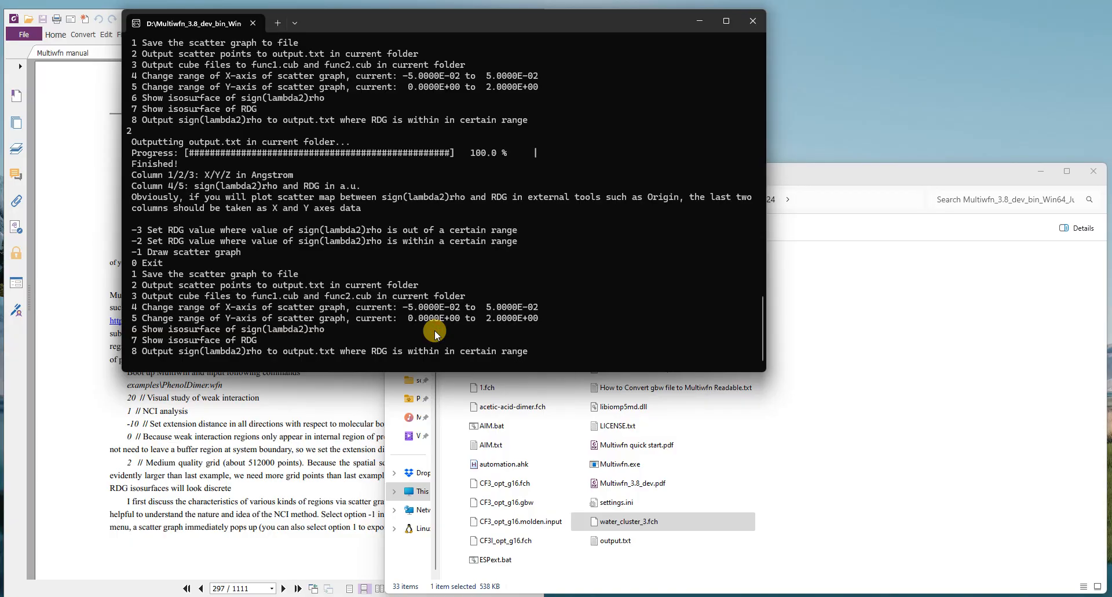
{"action": "type", "text": "3"}
{"action": "key", "text": "Return"}
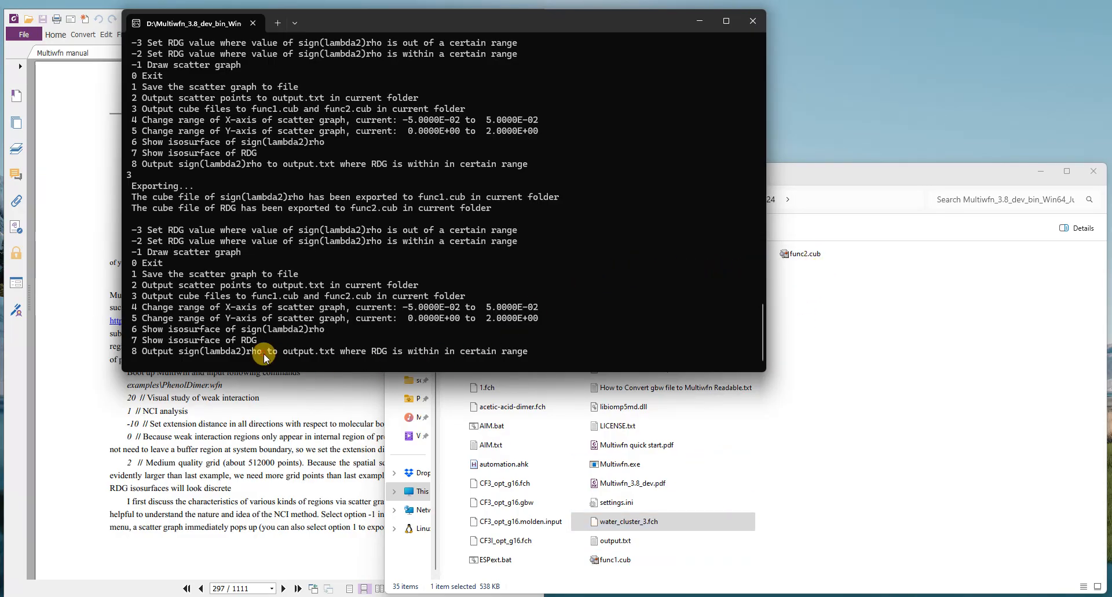
Step: Show the RDG isosurface with option 7, using an isosurface value of 1
{"action": "left_click_drag", "start_coordinate": [130, 343], "coordinate": [242, 344]}
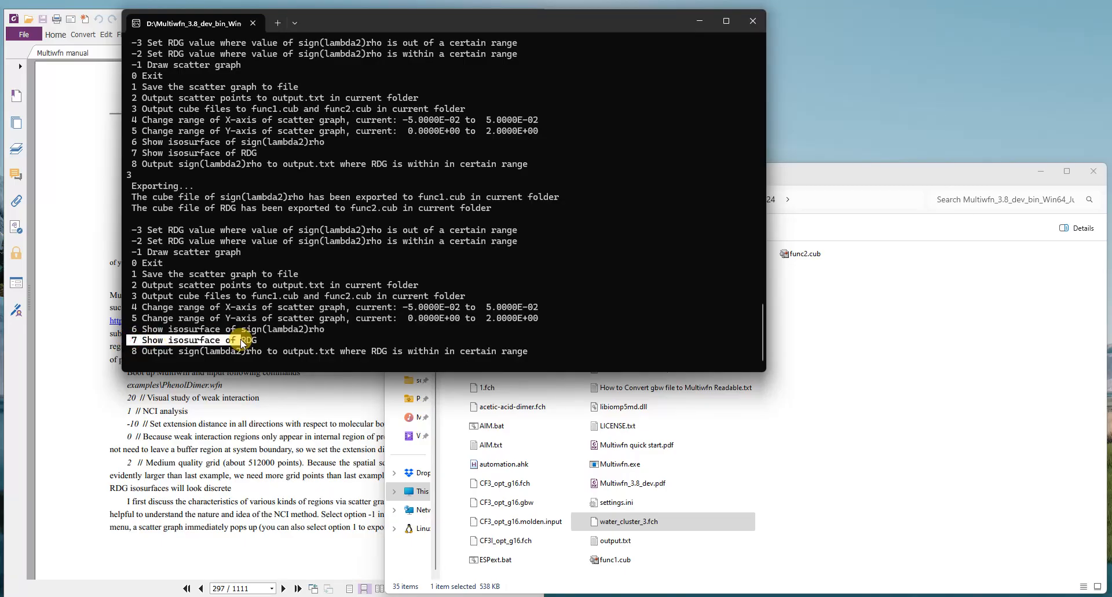
{"action": "left_click", "coordinate": [245, 355]}
{"action": "type", "text": "7"}
{"action": "key", "text": "Return"}
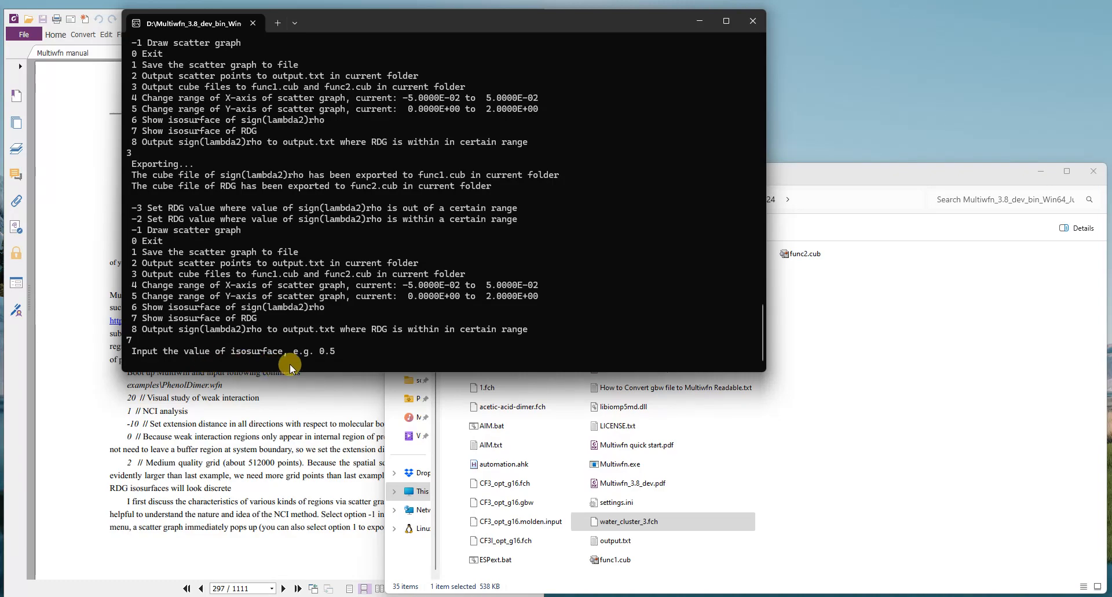
{"action": "type", "text": "1"}
{"action": "key", "text": "Return"}
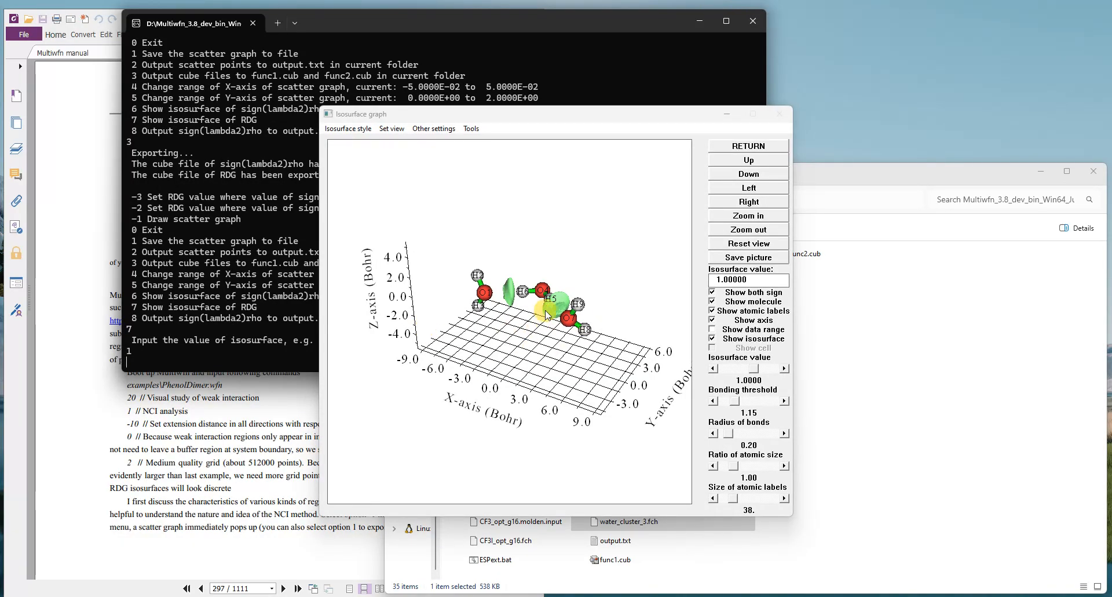
Step: Hide the atomic labels in the isosurface graph and rotate the water cluster to the left for a clearer view
{"action": "left_click", "coordinate": [561, 370]}
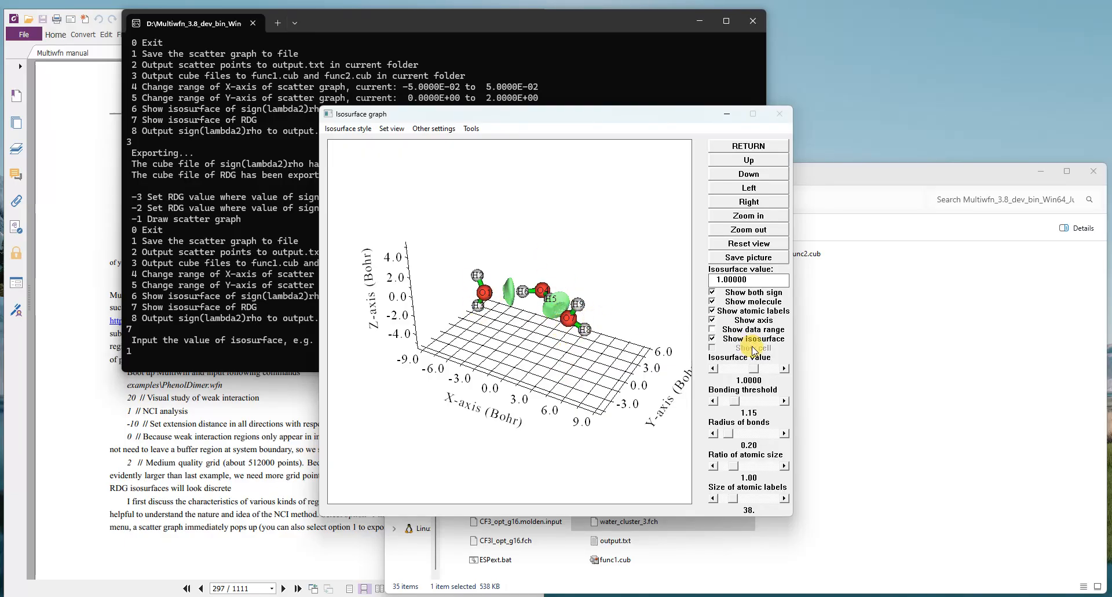
{"action": "left_click", "coordinate": [711, 311]}
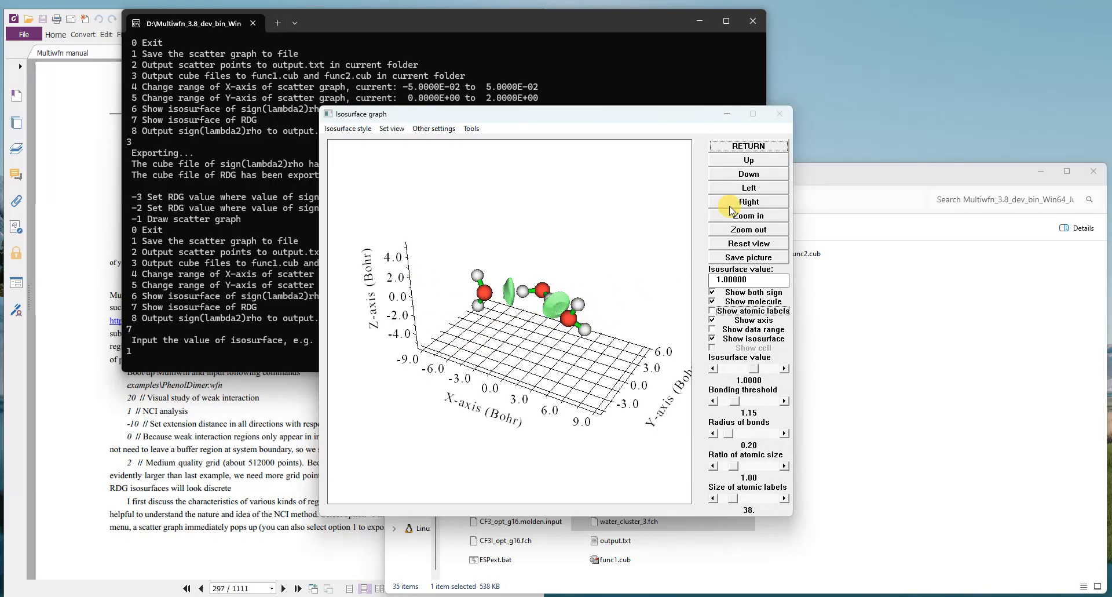
{"action": "left_click", "coordinate": [749, 188]}
{"action": "left_click", "coordinate": [749, 188]}
{"action": "left_click", "coordinate": [749, 187]}
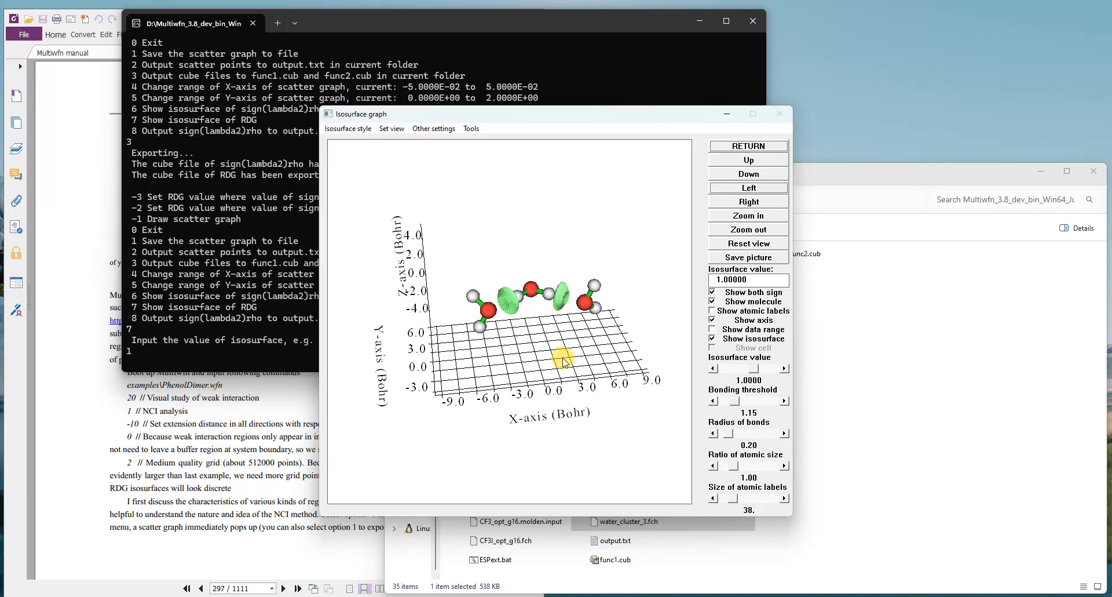
Step: Close the isosurface graph and minimize the Multiwfn console and the manual to reveal the program folder
{"action": "left_click", "coordinate": [749, 146]}
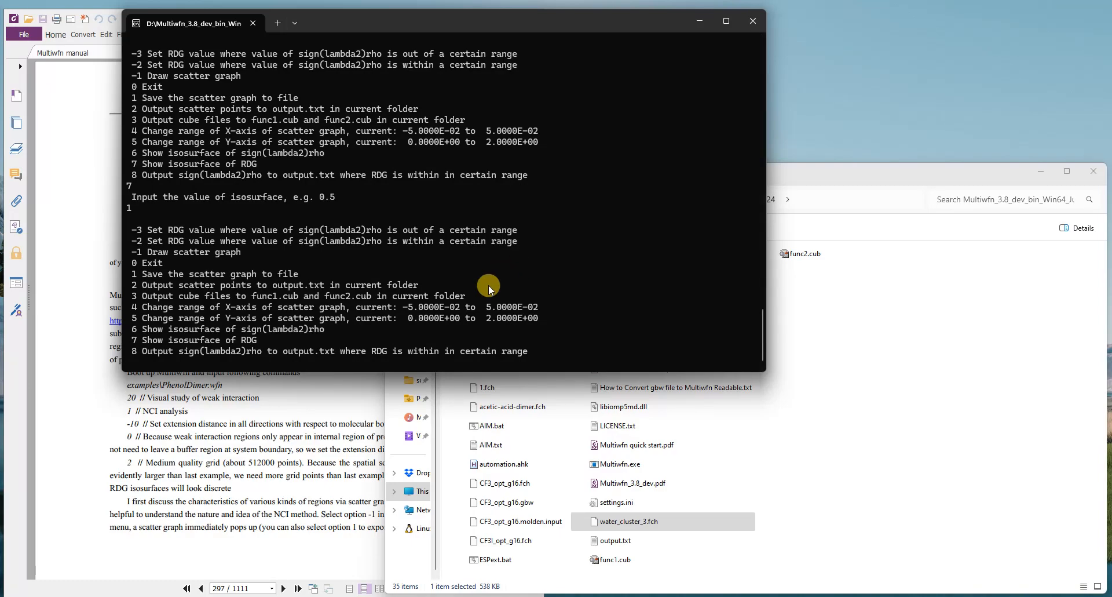
{"action": "left_click", "coordinate": [706, 23]}
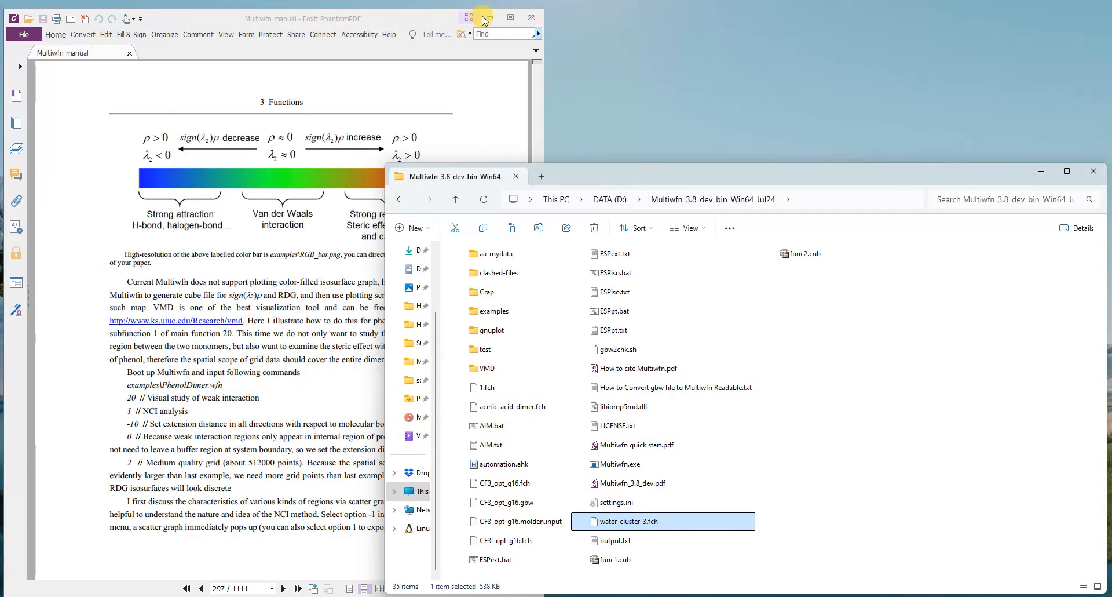
{"action": "left_click", "coordinate": [487, 18]}
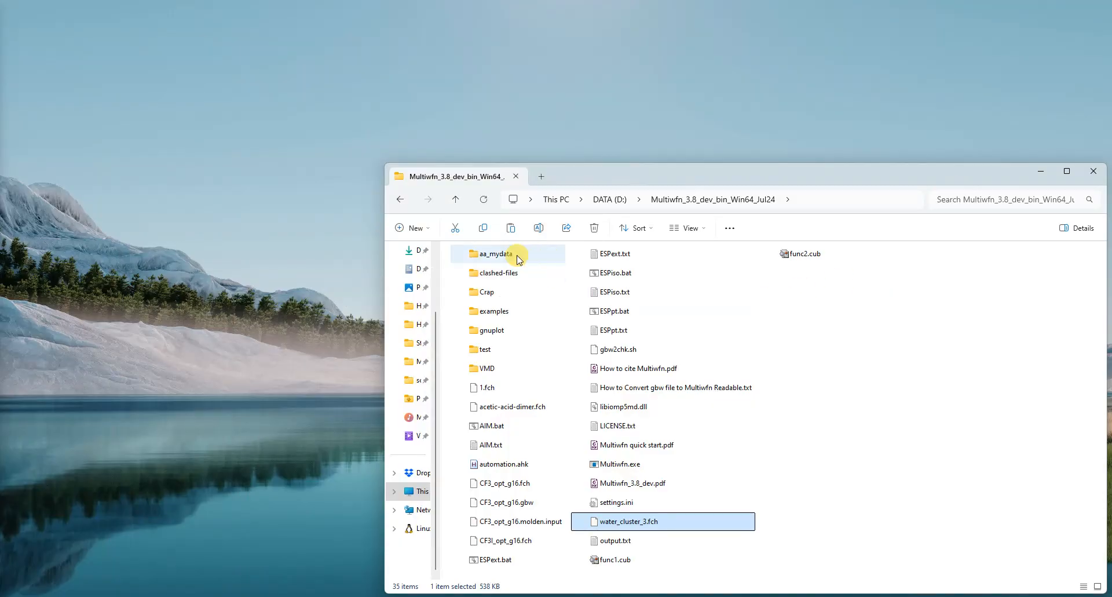
Step: Move func1.cub and func2.cub from the Multiwfn folder into its VMD subfolder and open that subfolder
{"action": "left_click", "coordinate": [490, 369]}
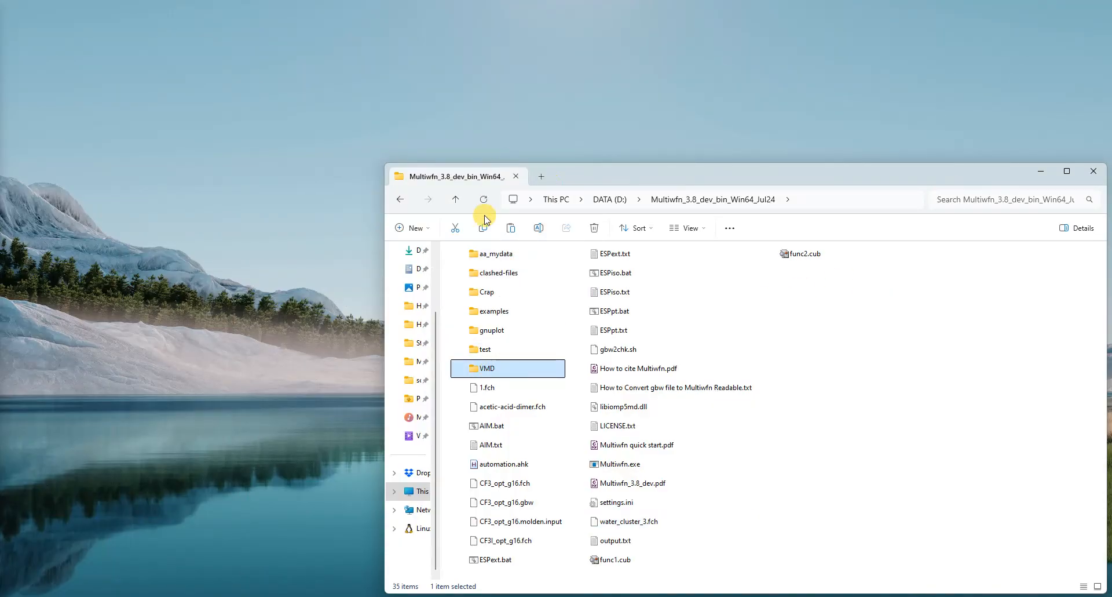
{"action": "double_click", "coordinate": [505, 367]}
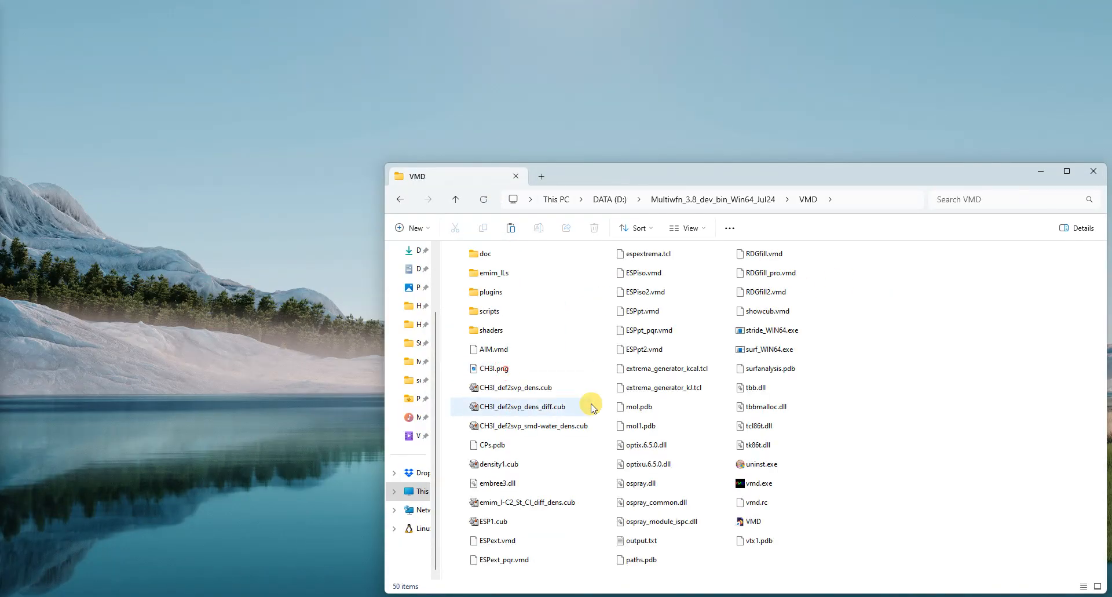
{"action": "left_click", "coordinate": [456, 201]}
{"action": "left_click", "coordinate": [615, 347]}
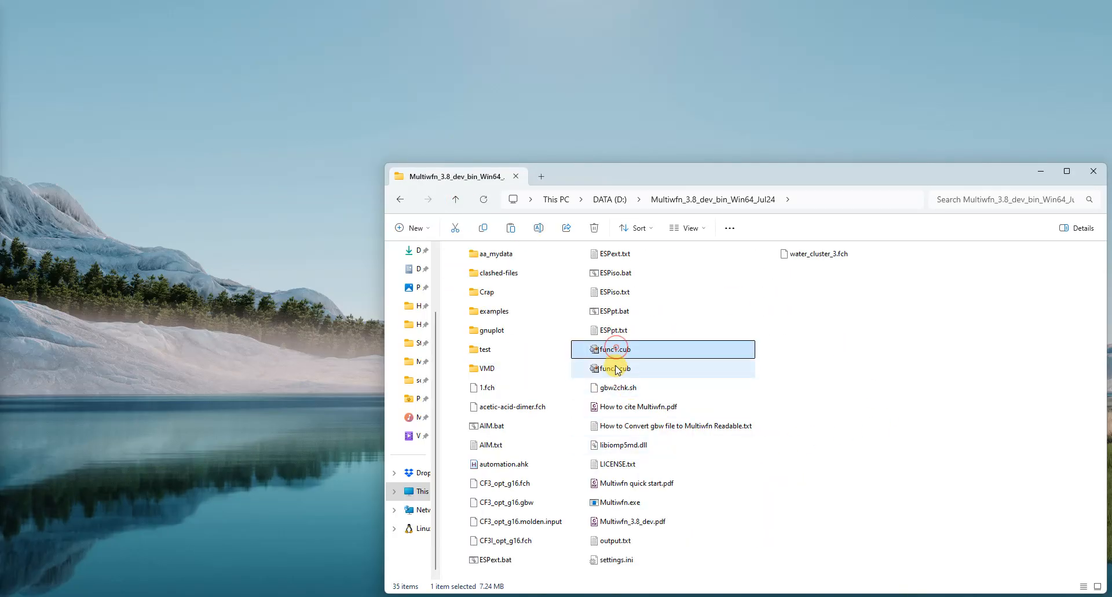
{"action": "left_click", "coordinate": [616, 369], "text": "ctrl"}
{"action": "left_click_drag", "start_coordinate": [618, 350], "coordinate": [480, 374]}
{"action": "double_click", "coordinate": [481, 371]}
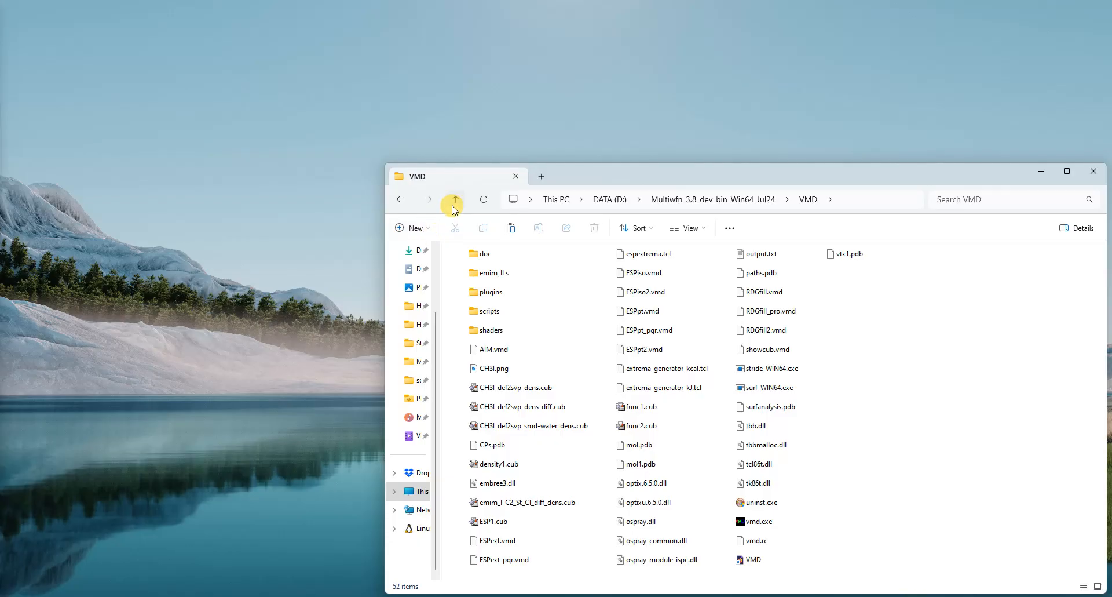
Step: Locate the RDGfill.vmd script in the VMD folder and its original in the examples folder, ending back in the VMD folder
{"action": "left_click", "coordinate": [767, 293]}
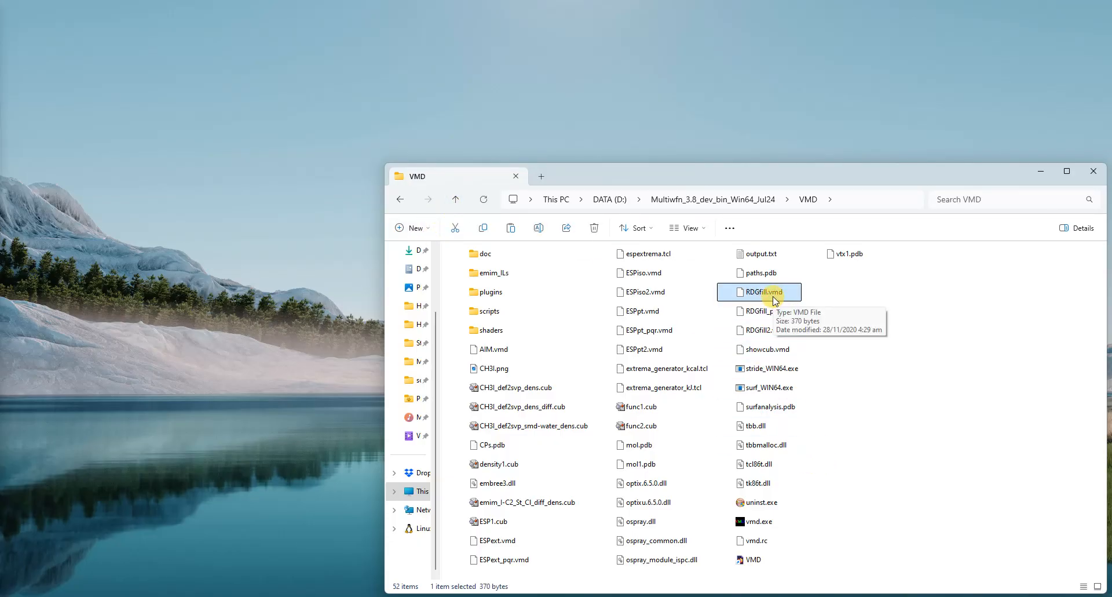
{"action": "left_click", "coordinate": [455, 200]}
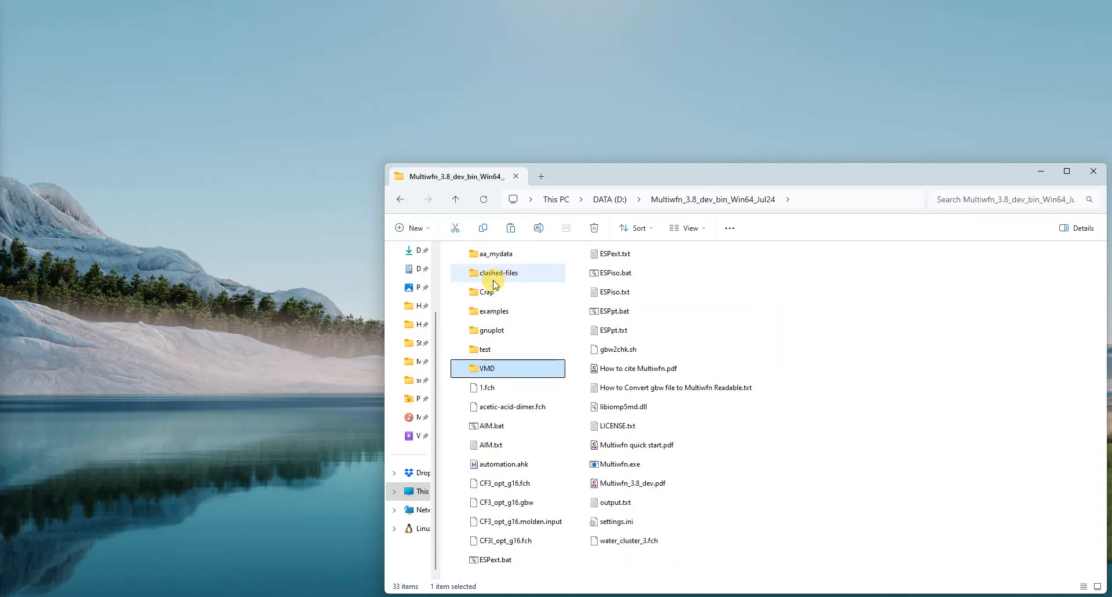
{"action": "double_click", "coordinate": [512, 318]}
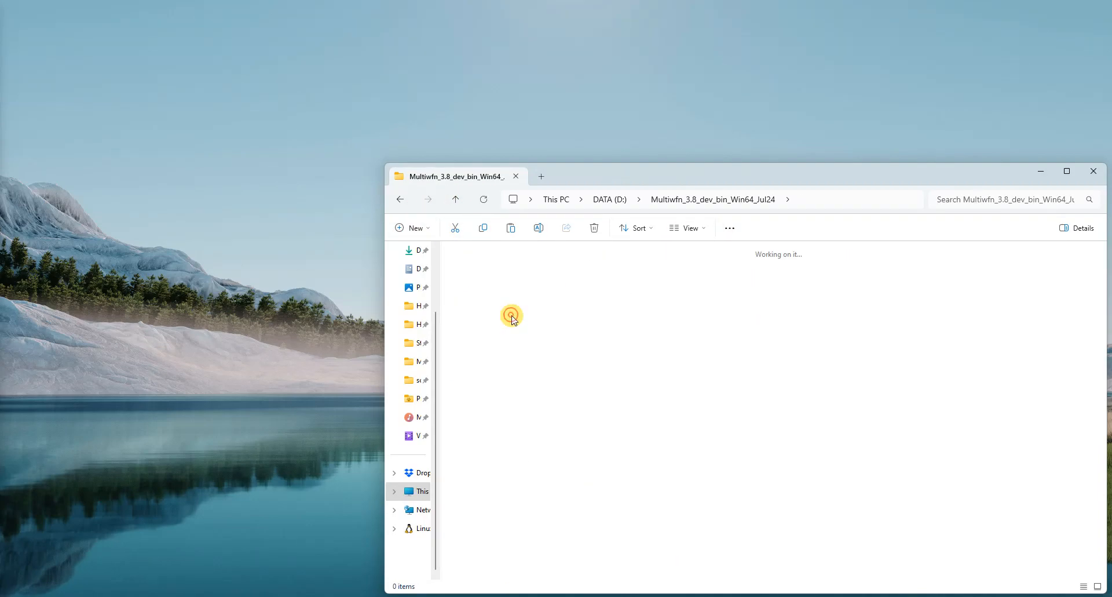
{"action": "key", "text": "r"}
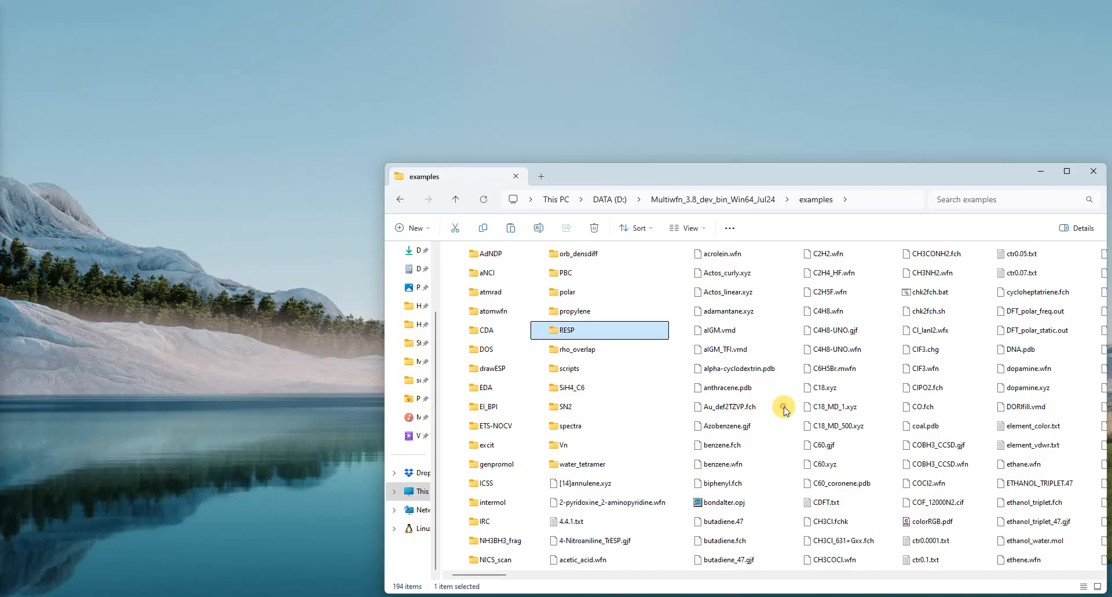
{"action": "key", "text": "d"}
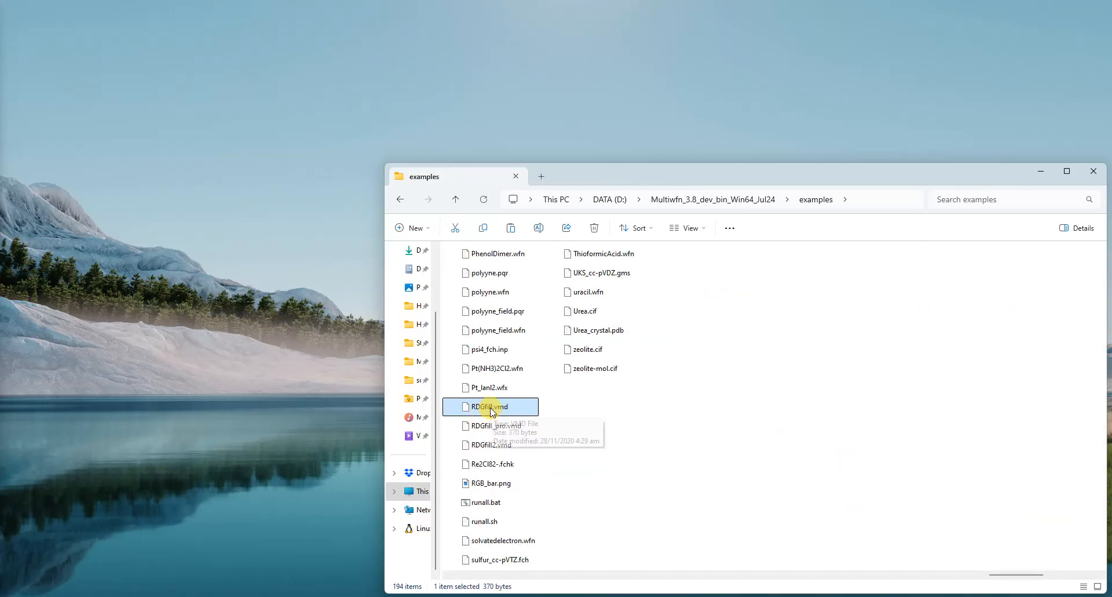
{"action": "left_click", "coordinate": [455, 199]}
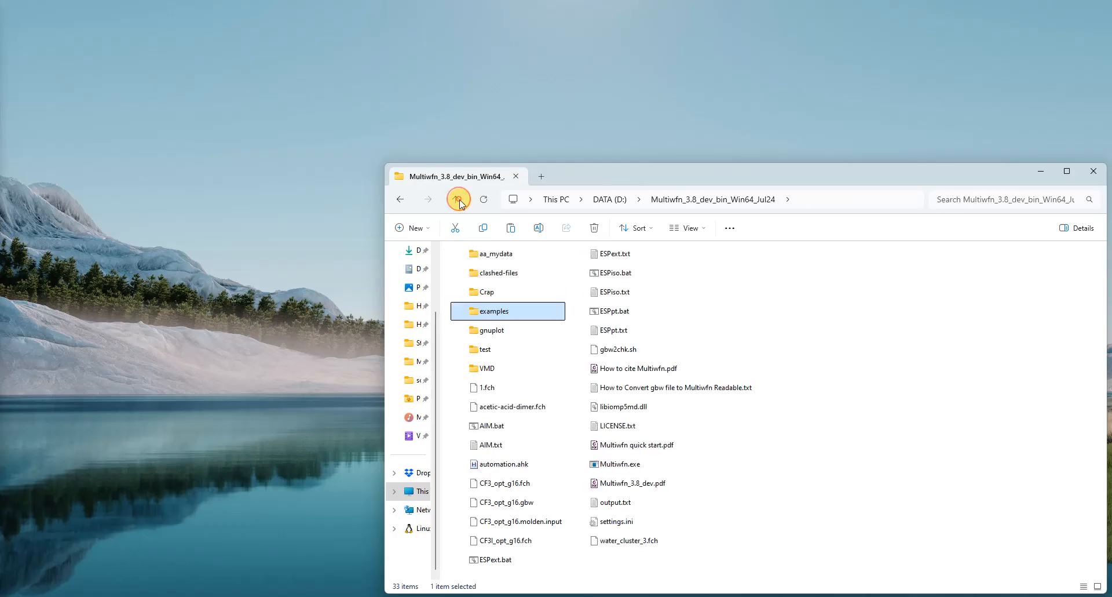
{"action": "double_click", "coordinate": [490, 376]}
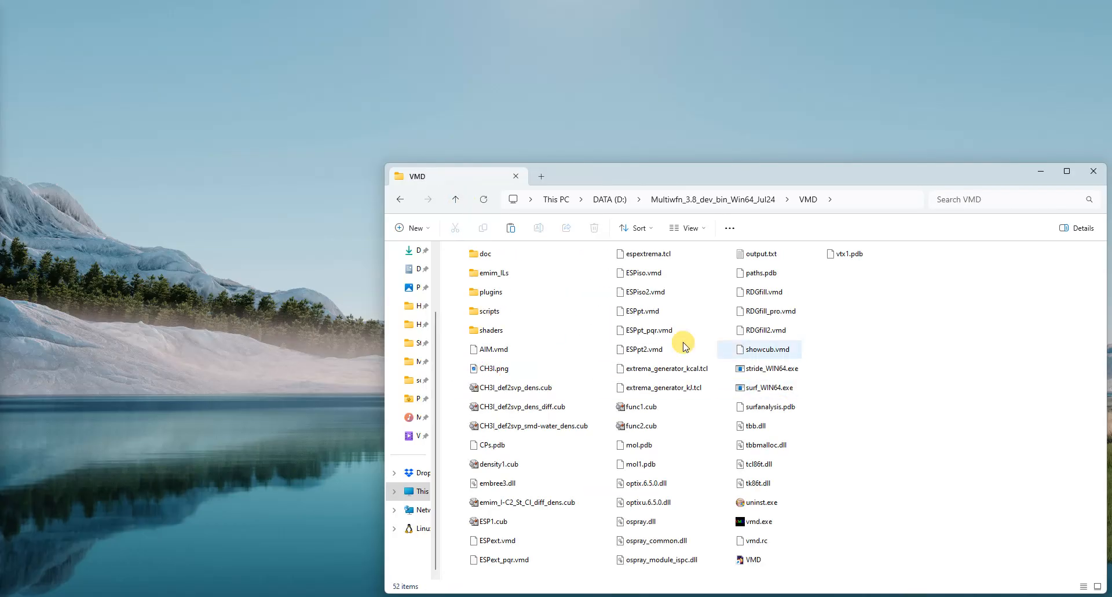
{"action": "left_click", "coordinate": [768, 292]}
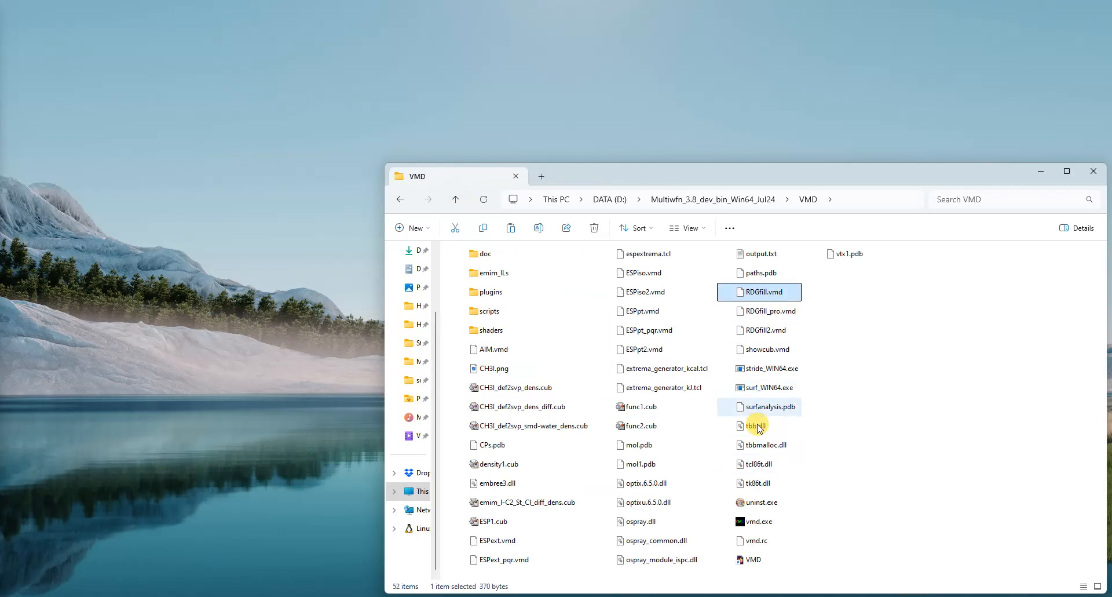
Step: Launch vmd.exe from the VMD folder and minimize its console window
{"action": "left_click", "coordinate": [774, 523]}
{"action": "double_click", "coordinate": [774, 523]}
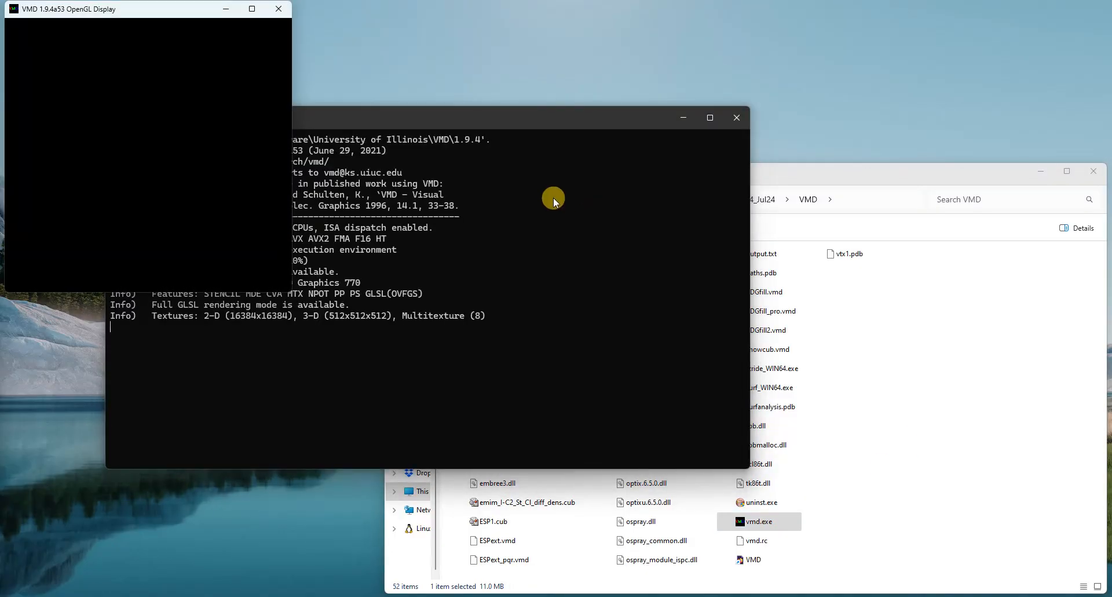
{"action": "left_click", "coordinate": [685, 117]}
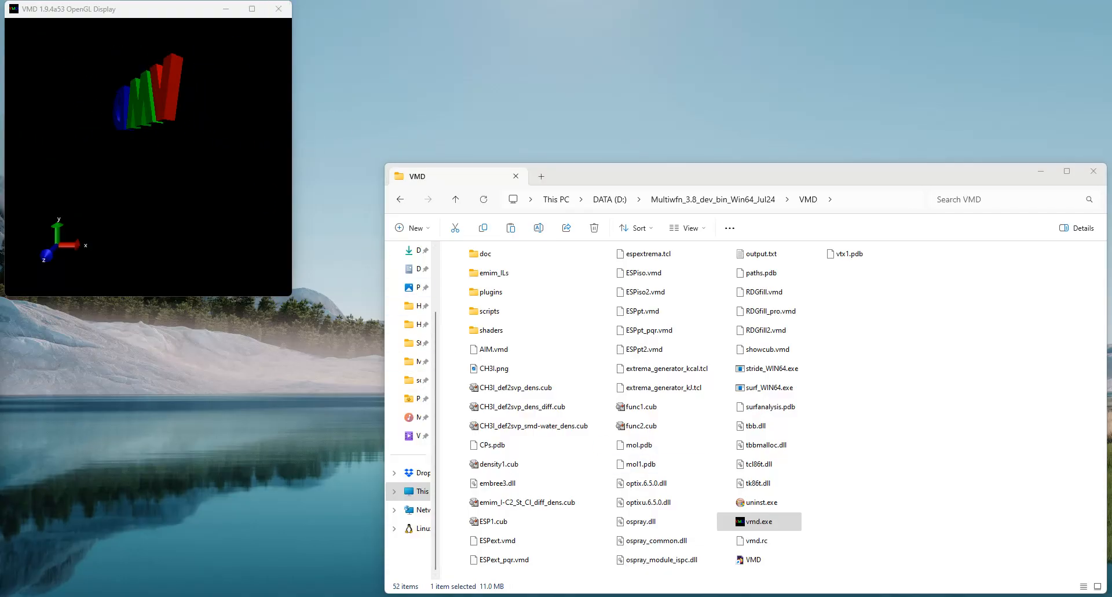
Step: Enlarge the VMD OpenGL Display window and place the VMD Main window beside it
{"action": "left_click", "coordinate": [624, 566]}
{"action": "left_click_drag", "start_coordinate": [155, 121], "coordinate": [474, 19]}
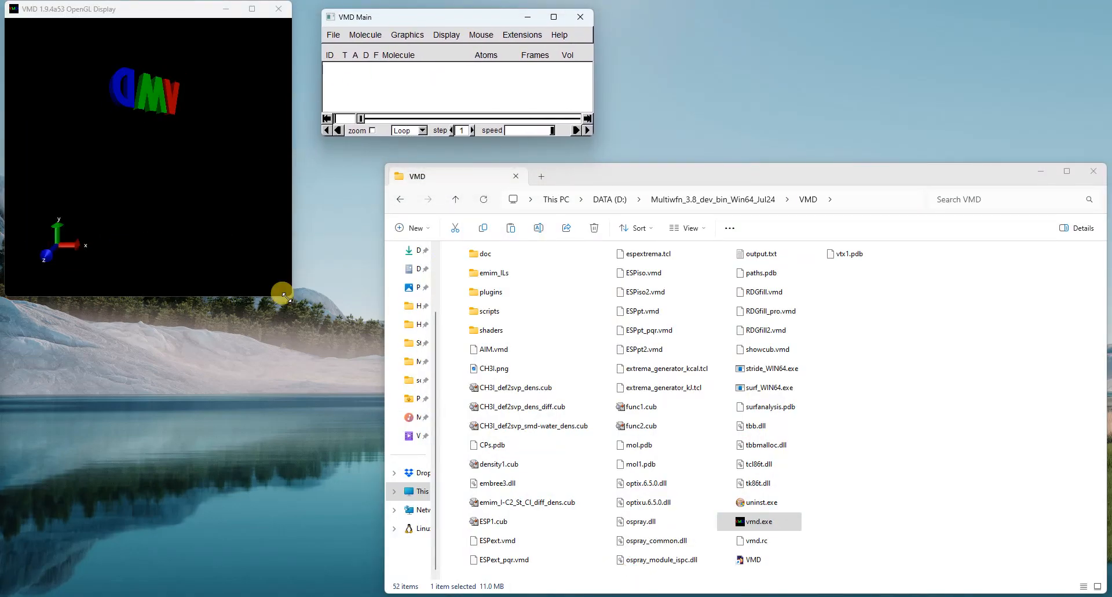
{"action": "left_click_drag", "start_coordinate": [291, 295], "coordinate": [367, 422]}
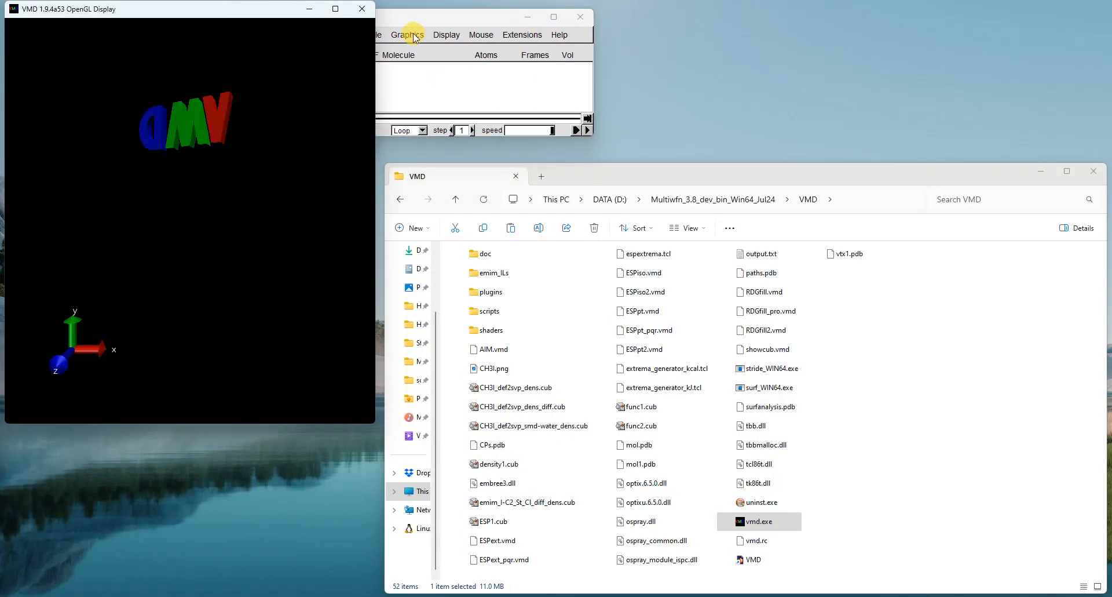
{"action": "left_click_drag", "start_coordinate": [414, 20], "coordinate": [472, 23]}
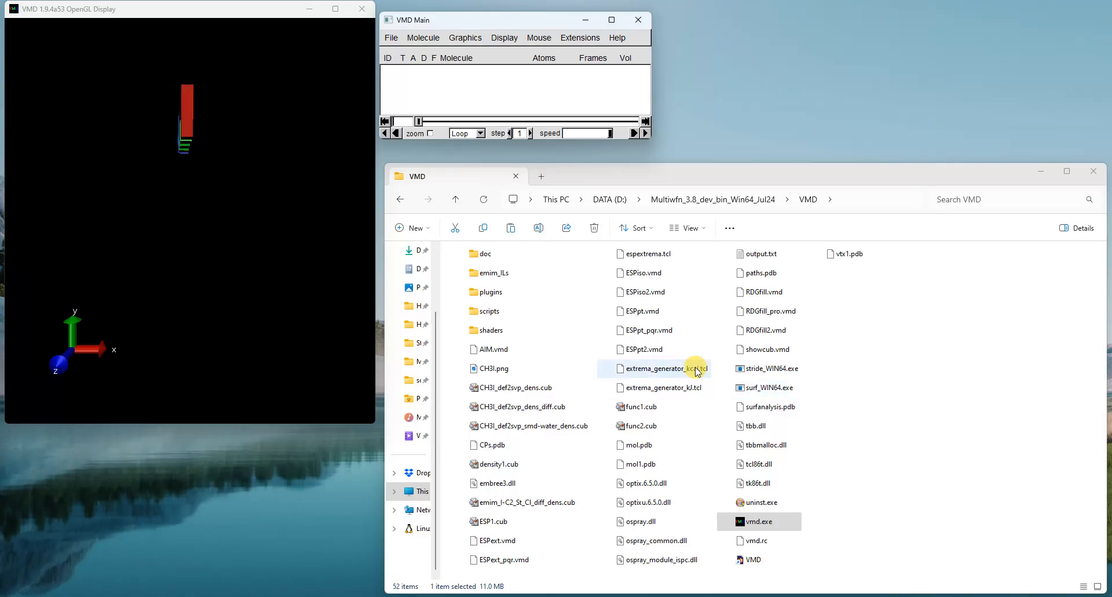
Step: Load the RDGfill.vmd visualization state from the VMD folder
{"action": "left_click", "coordinate": [145, 243]}
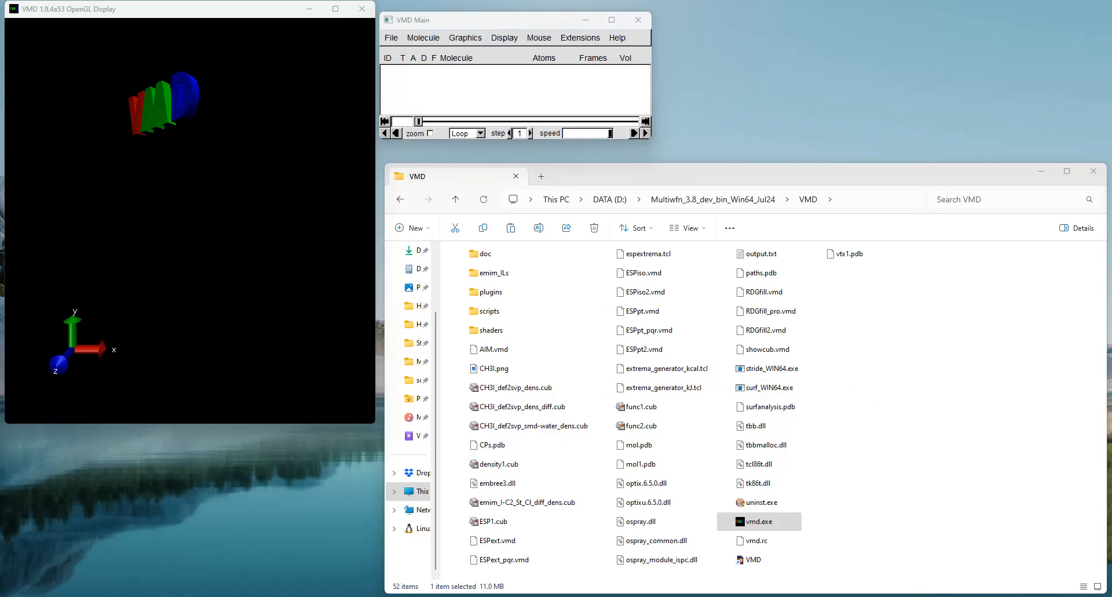
{"action": "left_click", "coordinate": [391, 37]}
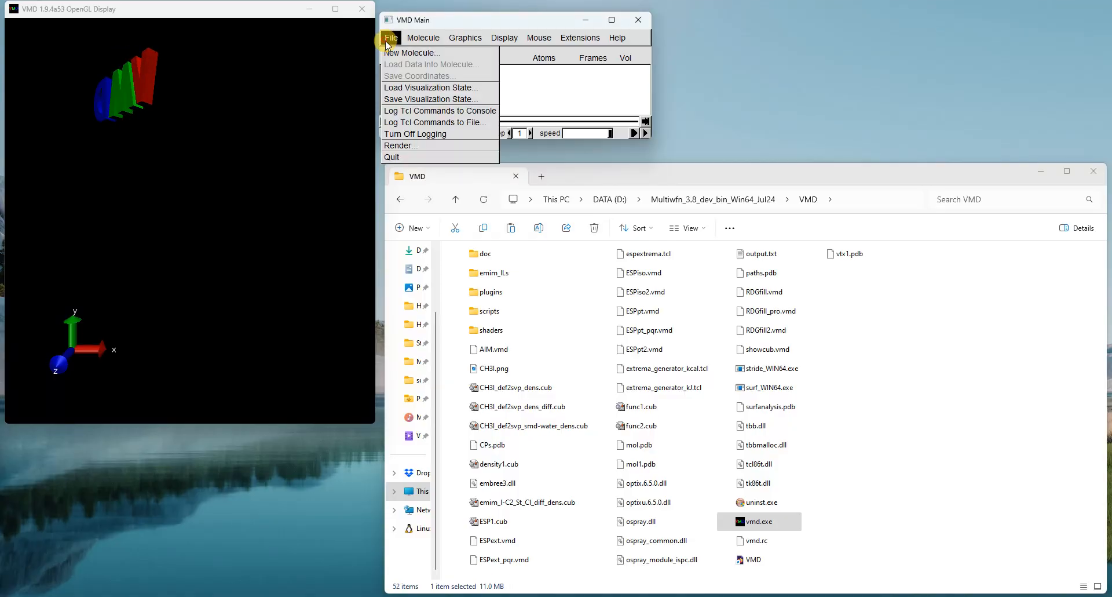
{"action": "left_click", "coordinate": [432, 90]}
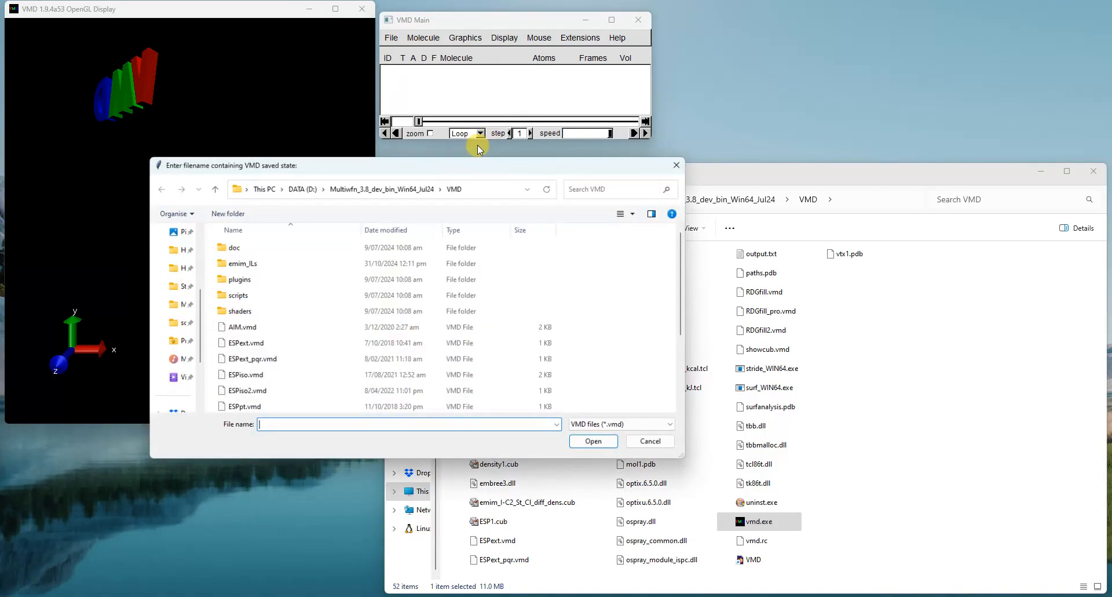
{"action": "left_click", "coordinate": [299, 391]}
{"action": "scroll", "coordinate": [296, 353], "scroll_direction": "down", "scroll_amount": 3}
{"action": "left_click", "coordinate": [296, 344]}
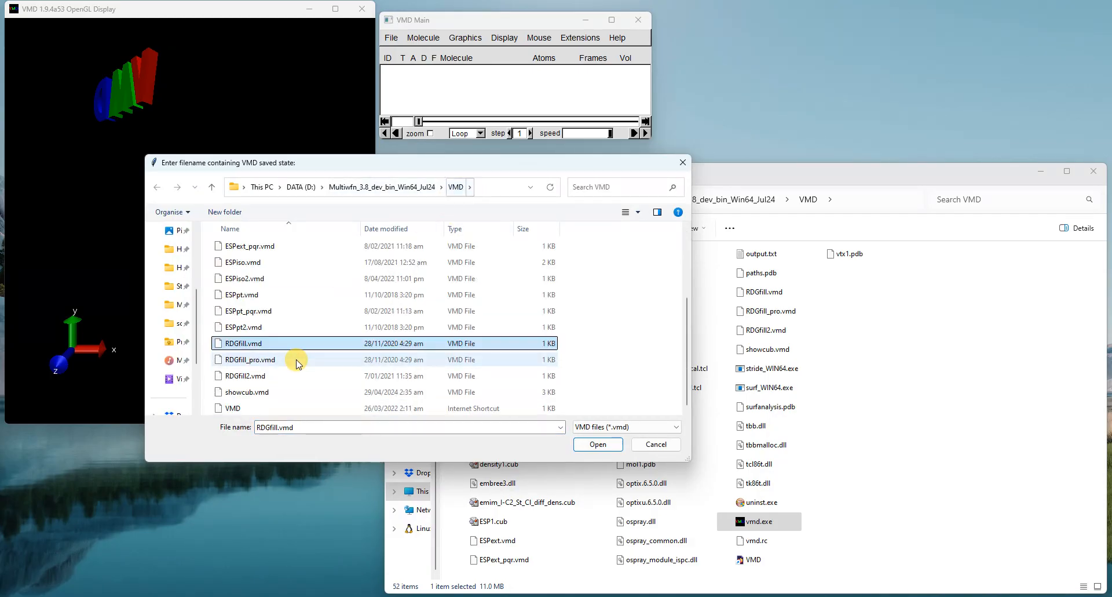
{"action": "left_click", "coordinate": [247, 350]}
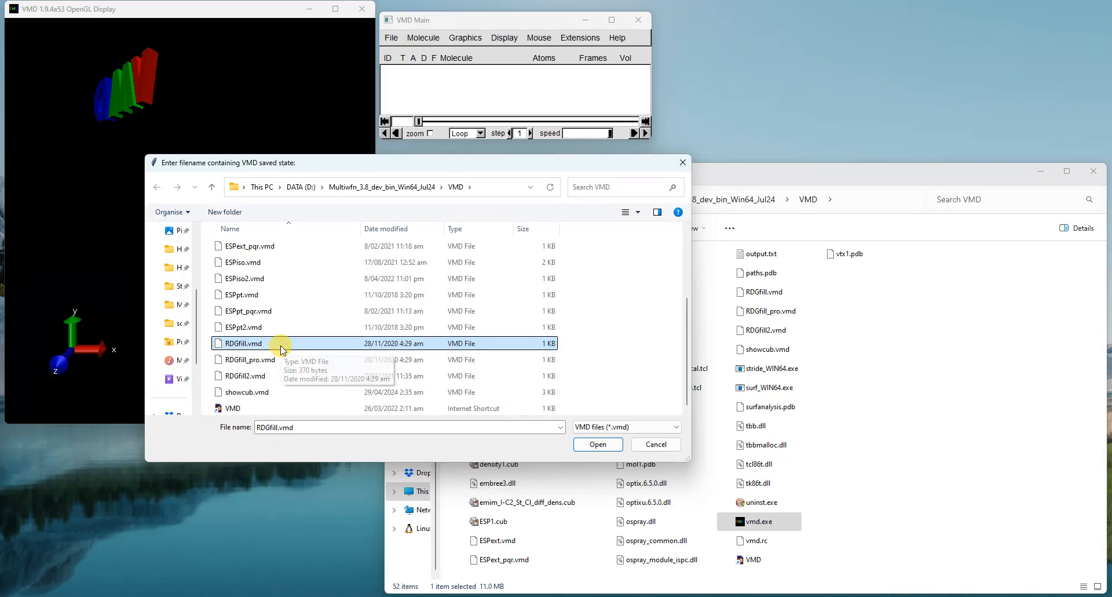
{"action": "left_click", "coordinate": [581, 444]}
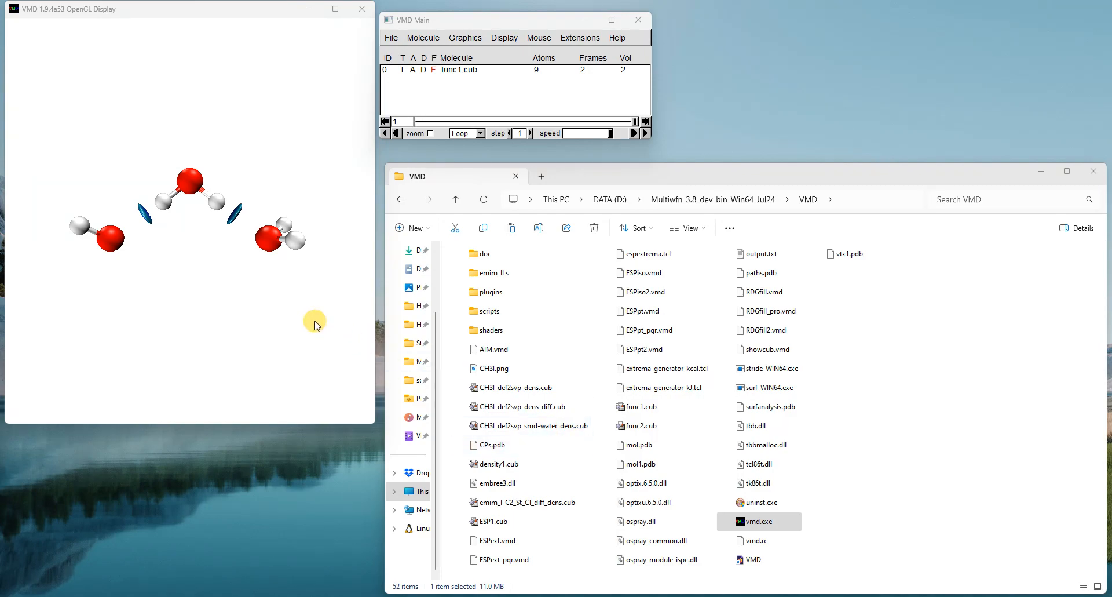
Step: Zoom and rotate the water trimer to examine the coloured isosurfaces between the molecules
{"action": "scroll", "coordinate": [313, 319], "scroll_direction": "up", "scroll_amount": 2}
{"action": "scroll", "coordinate": [312, 316], "scroll_direction": "up", "scroll_amount": 1}
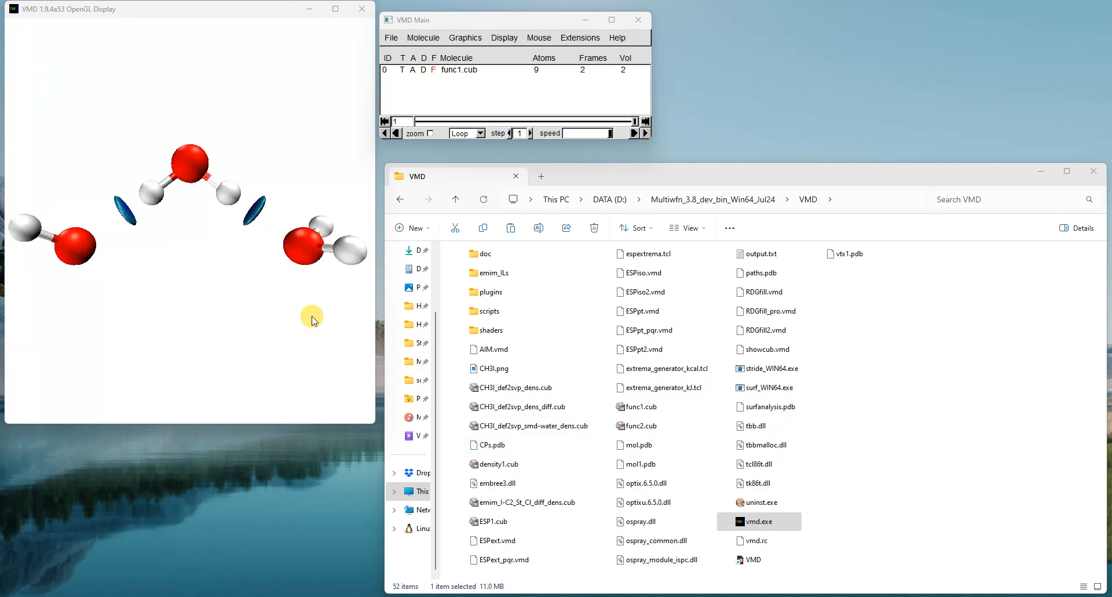
{"action": "scroll", "coordinate": [312, 316], "scroll_direction": "down", "scroll_amount": 1}
{"action": "left_click_drag", "start_coordinate": [299, 239], "coordinate": [268, 209]}
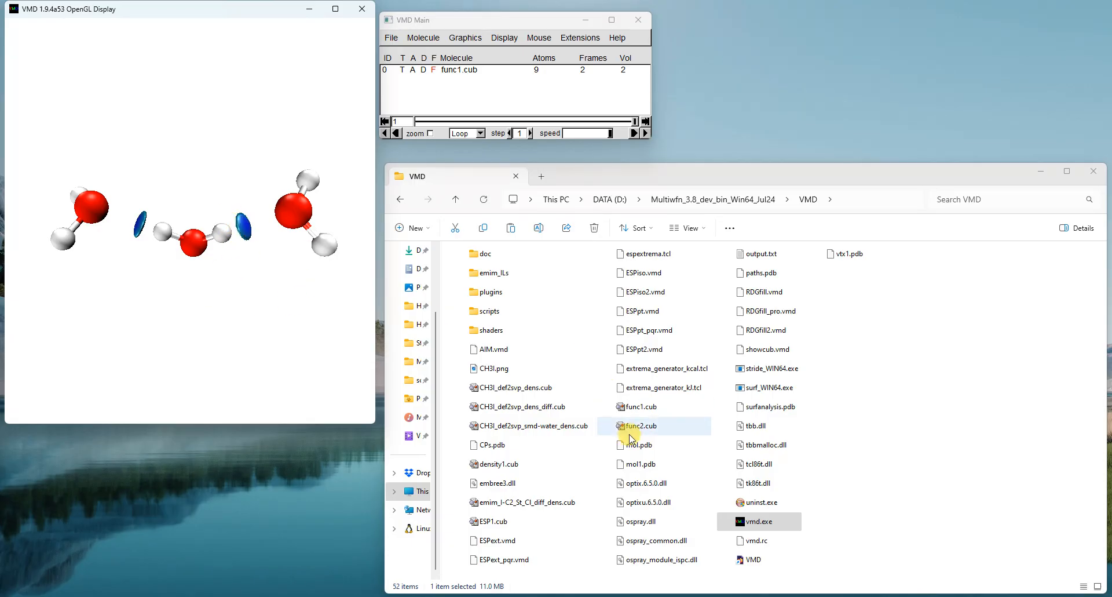
Step: Bring back the Multiwfn manual in Foxit PhantomPDF and place it beside the VMD display to compare the isosurface colours with its colour bar
{"action": "mouse_move", "coordinate": [799, 594]}
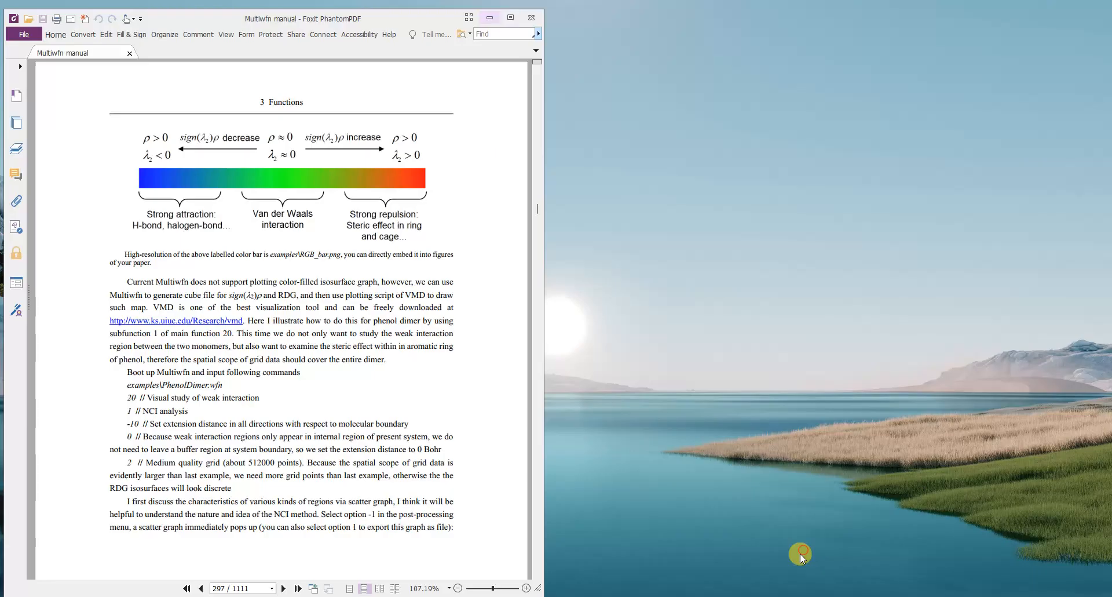
{"action": "left_click", "coordinate": [801, 554]}
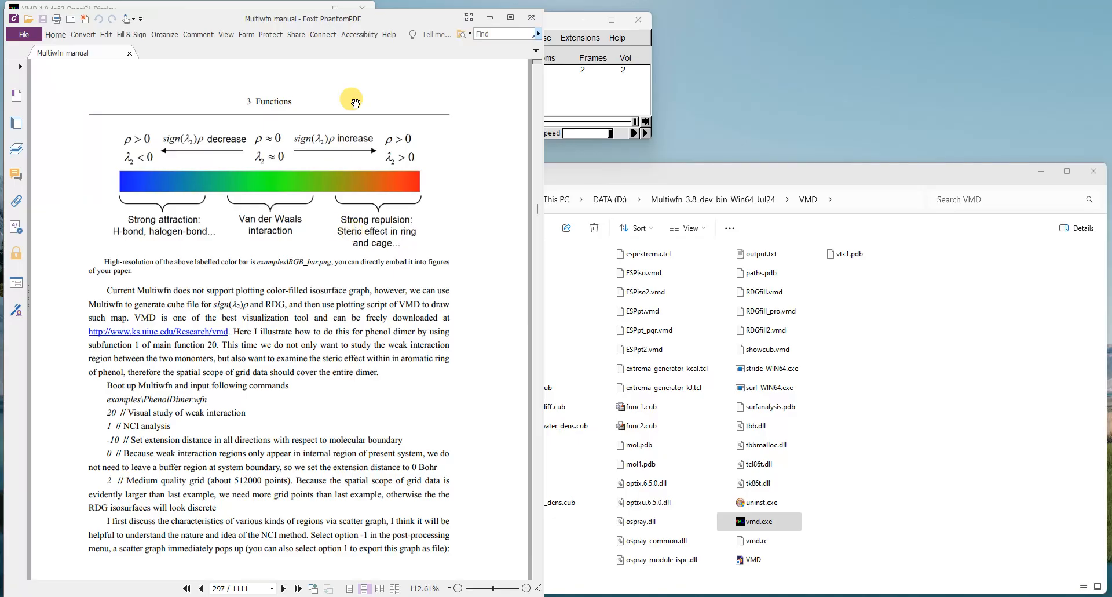
{"action": "left_click_drag", "start_coordinate": [279, 27], "coordinate": [848, 26]}
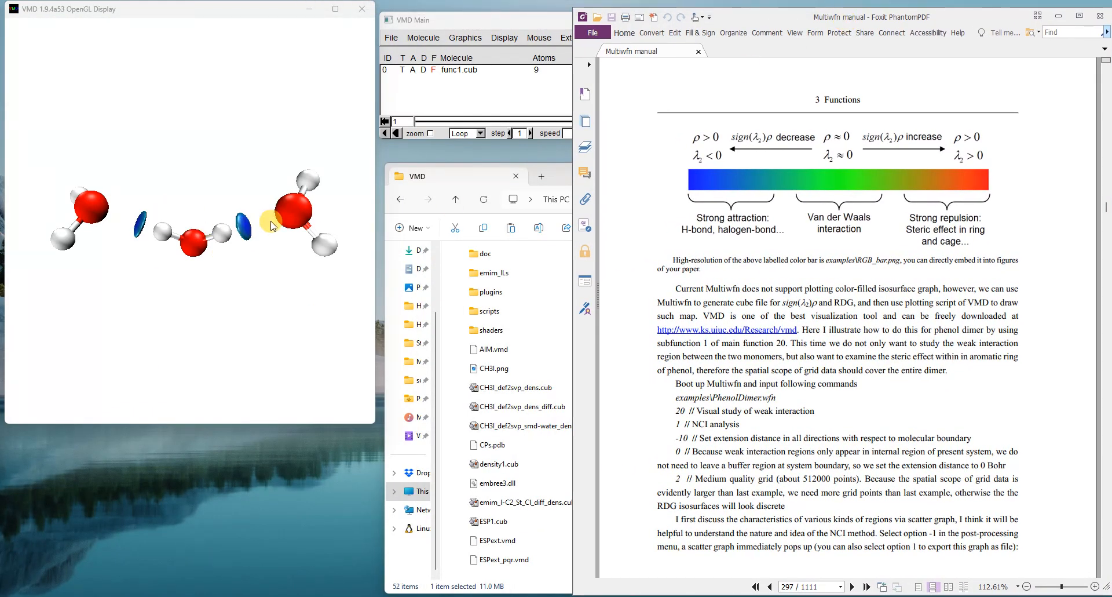
Step: Open VMD's File Render Controls and set the renderer to Tachyon (internal, in-memory rendering)
{"action": "left_click", "coordinate": [489, 22]}
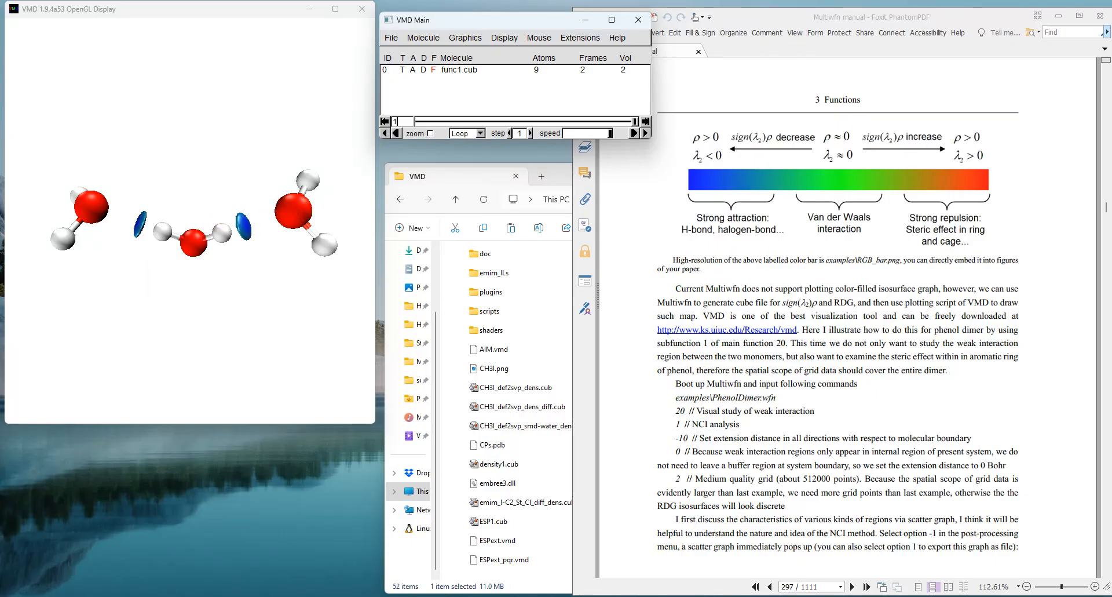
{"action": "left_click", "coordinate": [392, 39]}
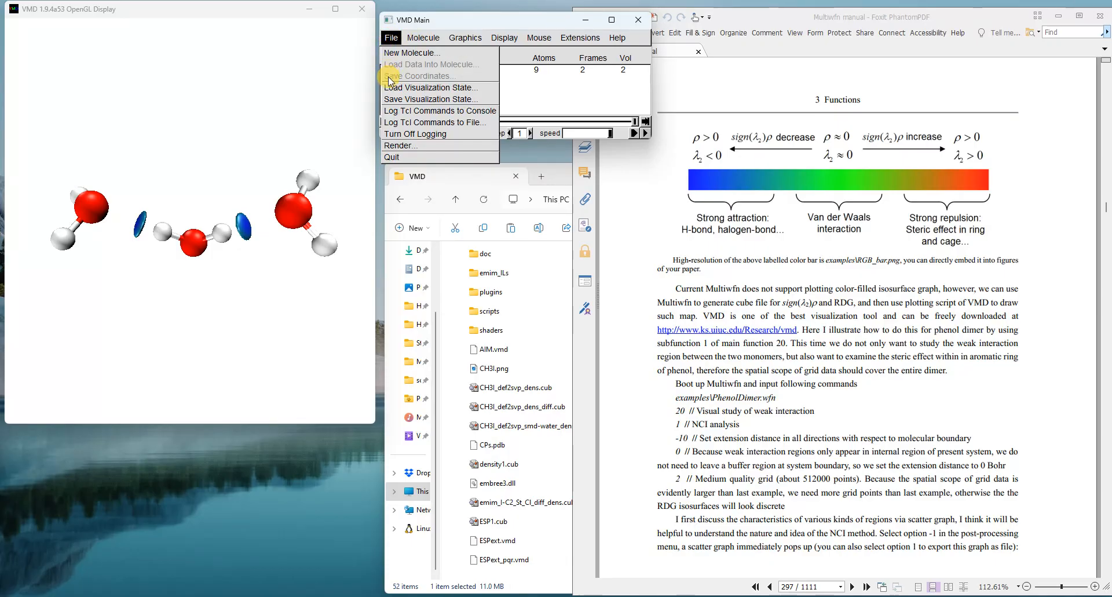
{"action": "left_click", "coordinate": [407, 147]}
{"action": "left_click_drag", "start_coordinate": [167, 296], "coordinate": [405, 201]}
{"action": "left_click", "coordinate": [495, 221]}
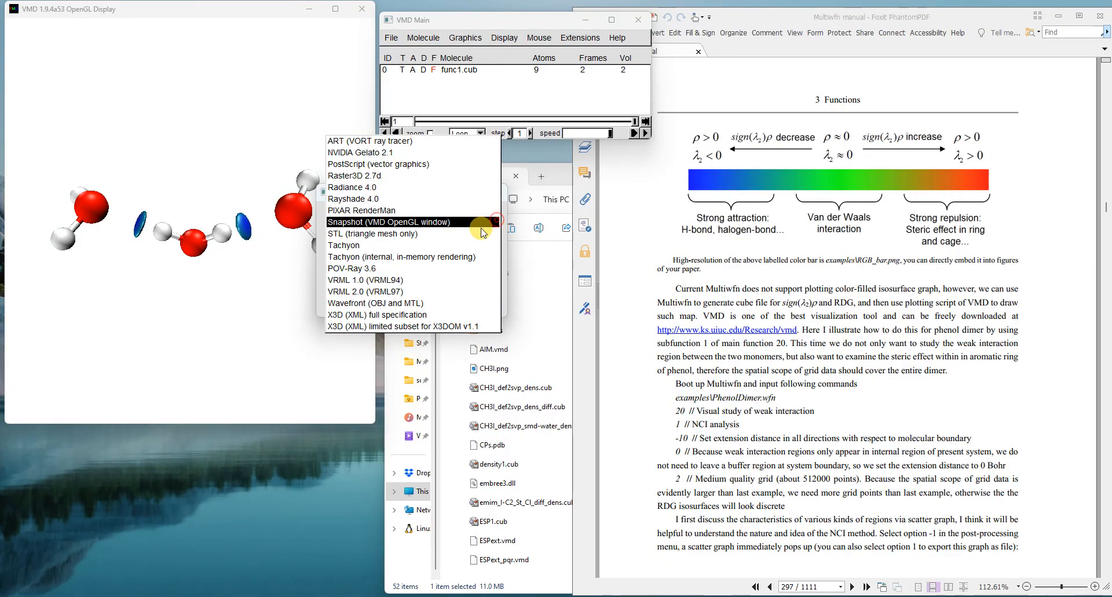
{"action": "left_click", "coordinate": [439, 262]}
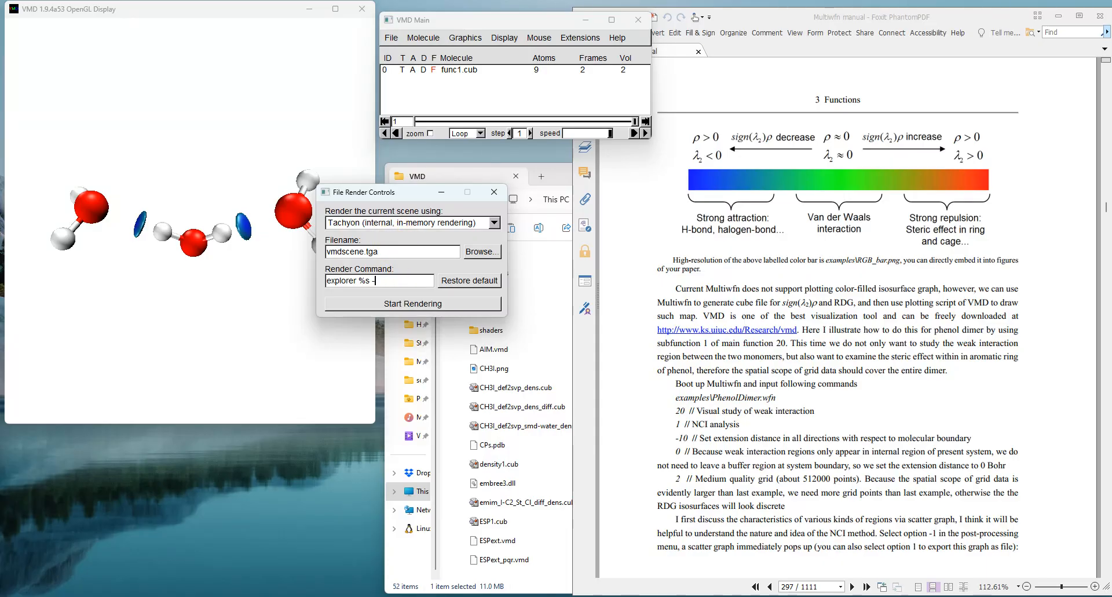
Step: Set the render command to "explorer %s -format PNG" and the output filename to water_cluster.png
{"action": "type", "text": "rmat PNG"}
{"action": "left_click_drag", "start_coordinate": [402, 252], "coordinate": [290, 253]}
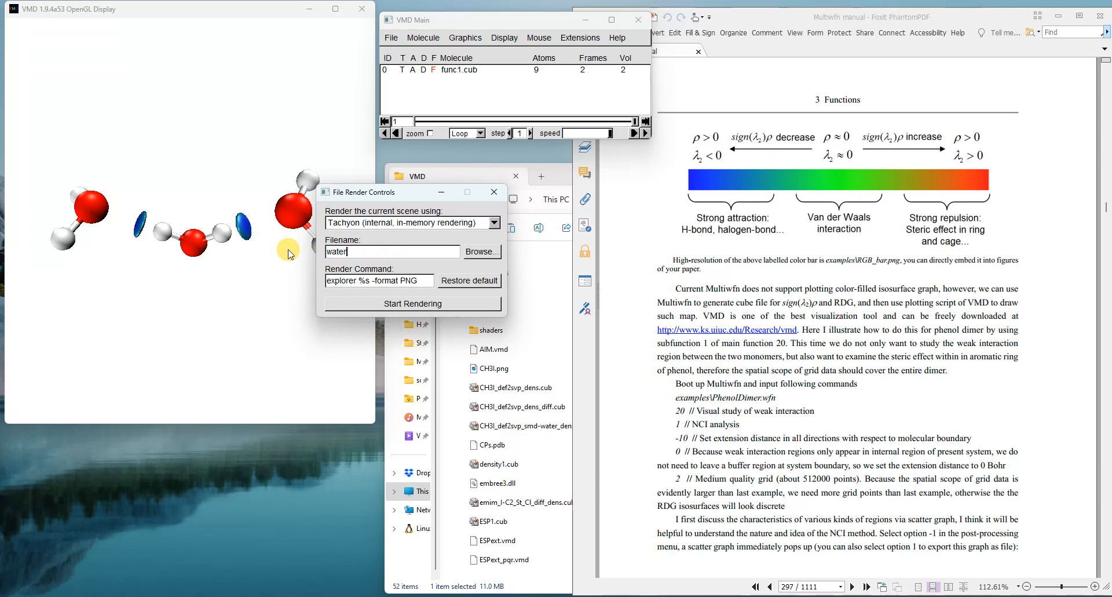
{"action": "type", "text": "water_cluster.png"}
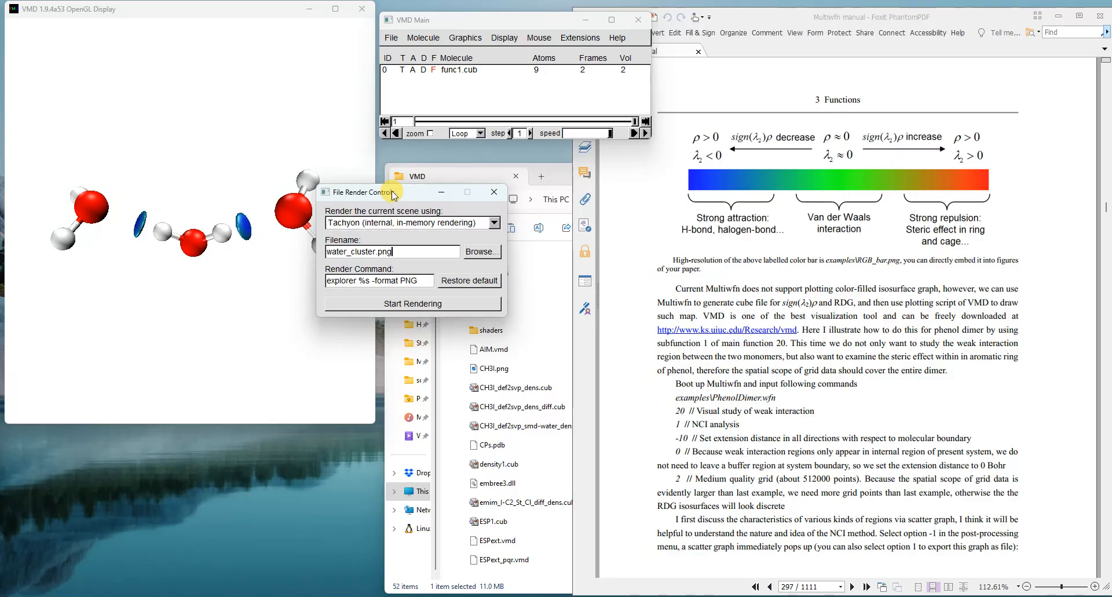
Step: Render the scene with Tachyon and check the resulting water_cluster.png from the VMD folder
{"action": "left_click_drag", "start_coordinate": [392, 192], "coordinate": [300, 217]}
{"action": "left_click", "coordinate": [565, 184]}
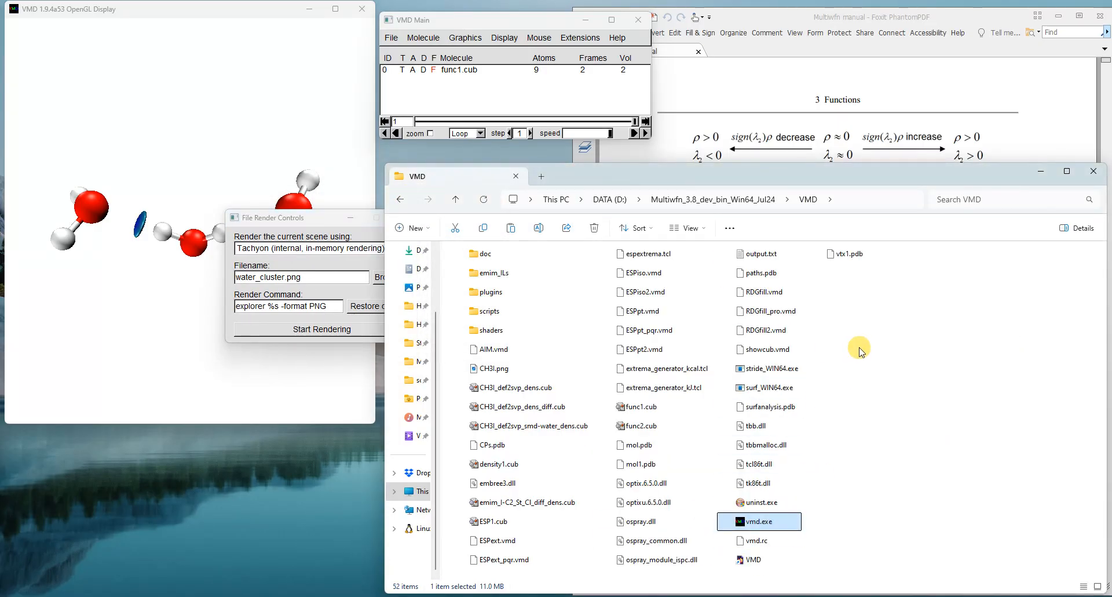
{"action": "left_click", "coordinate": [877, 375]}
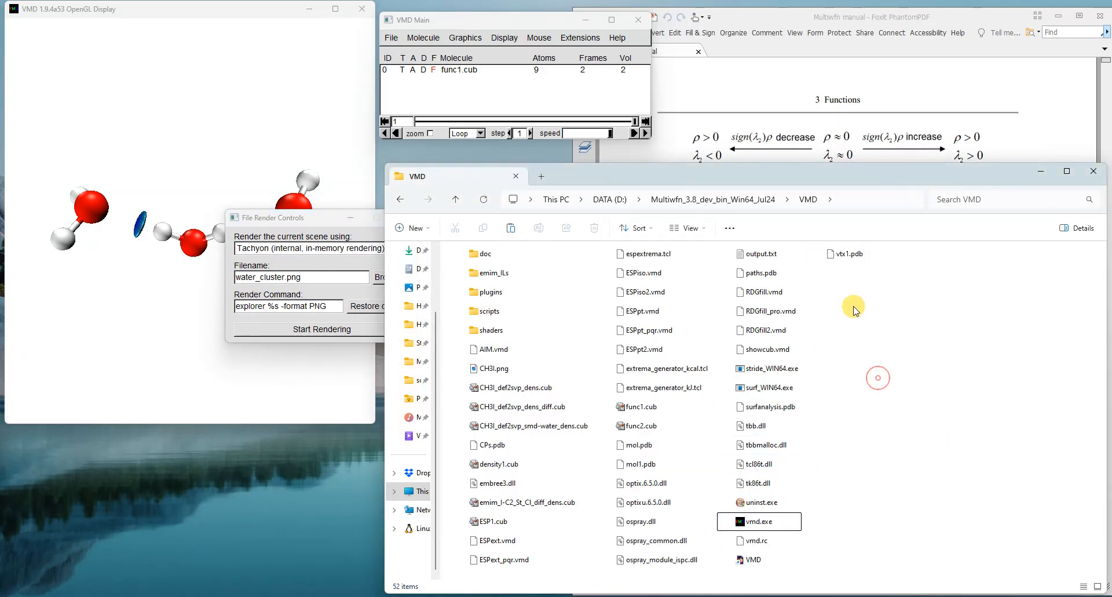
{"action": "left_click", "coordinate": [313, 335]}
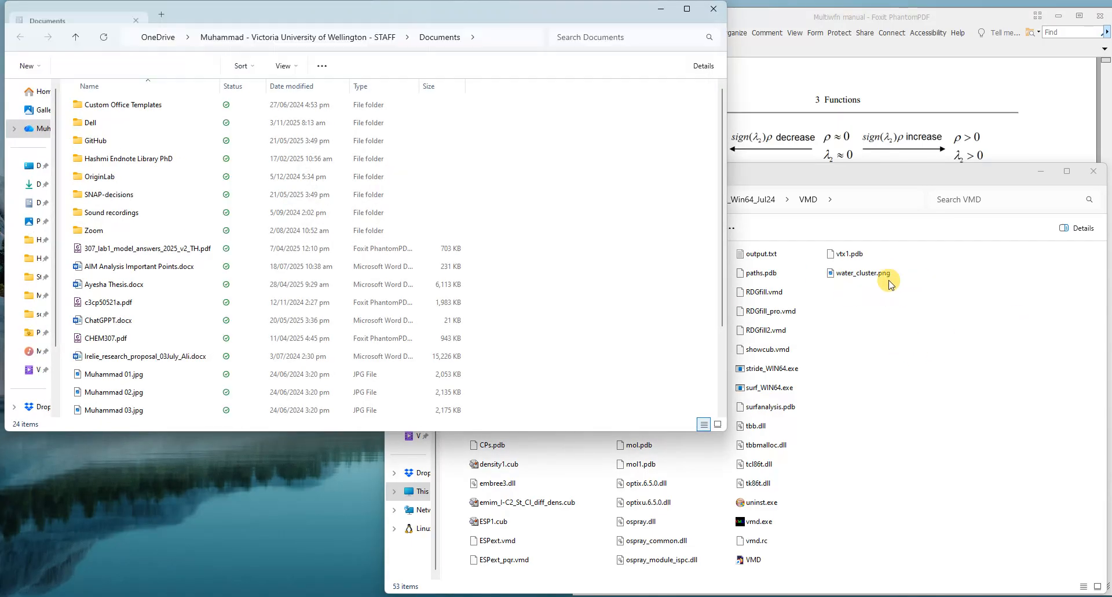
{"action": "left_click", "coordinate": [713, 8]}
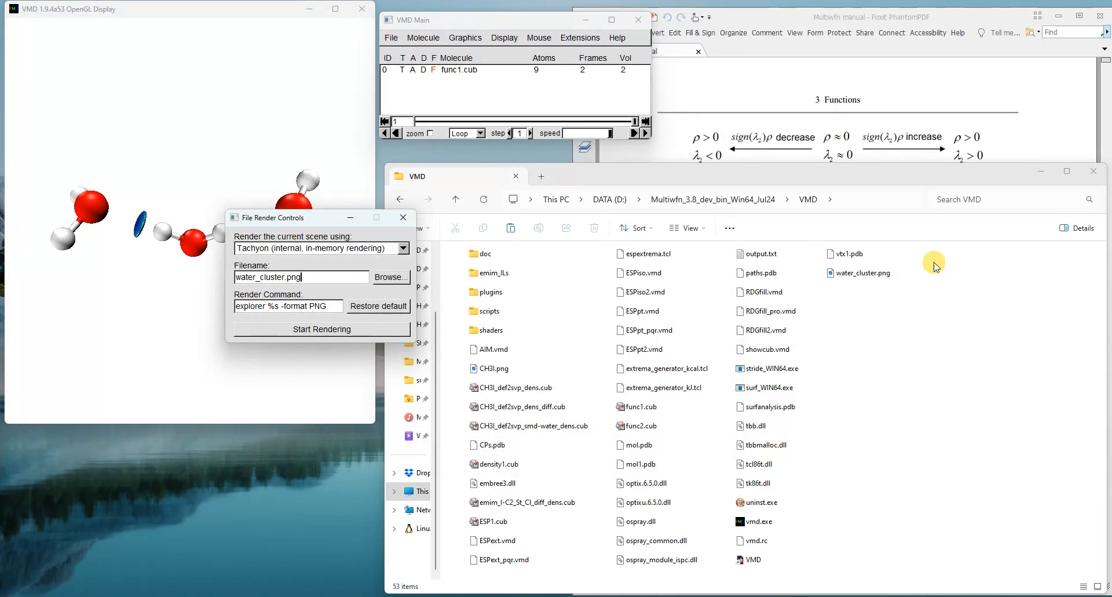
{"action": "double_click", "coordinate": [856, 281]}
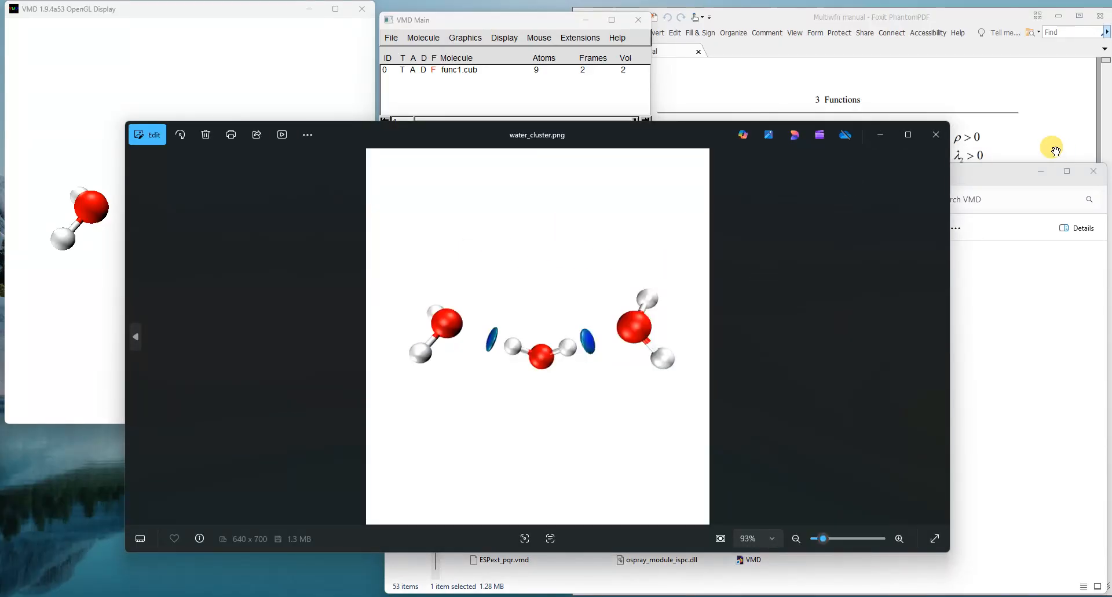
{"action": "left_click", "coordinate": [936, 134]}
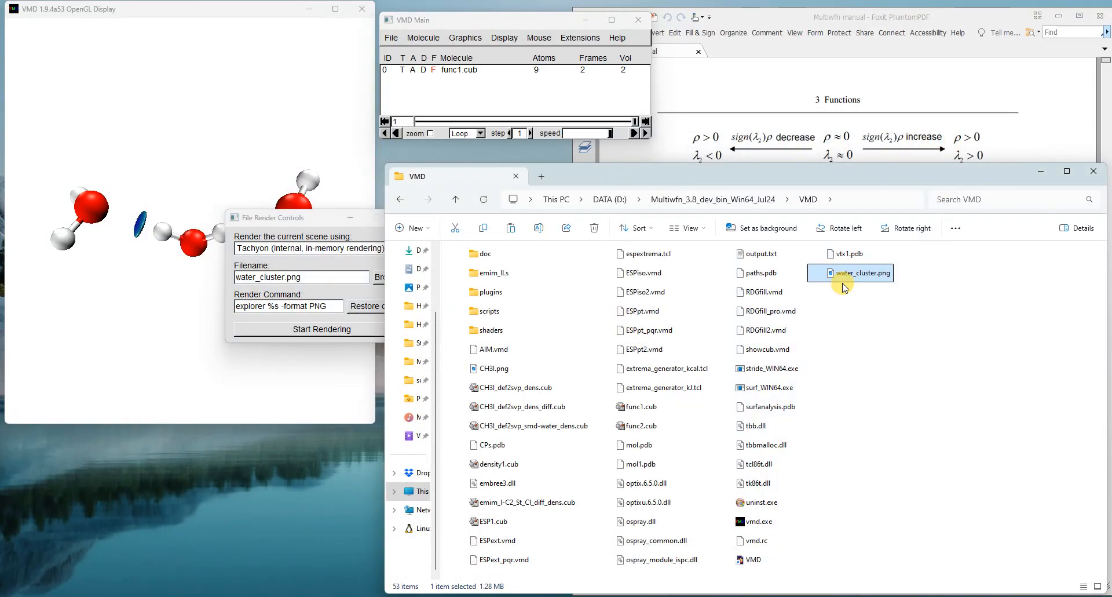
Step: Open water_cluster.png for editing in Photos and crop it to 508 x 161 pixels around the three water molecules
{"action": "right_click", "coordinate": [880, 282]}
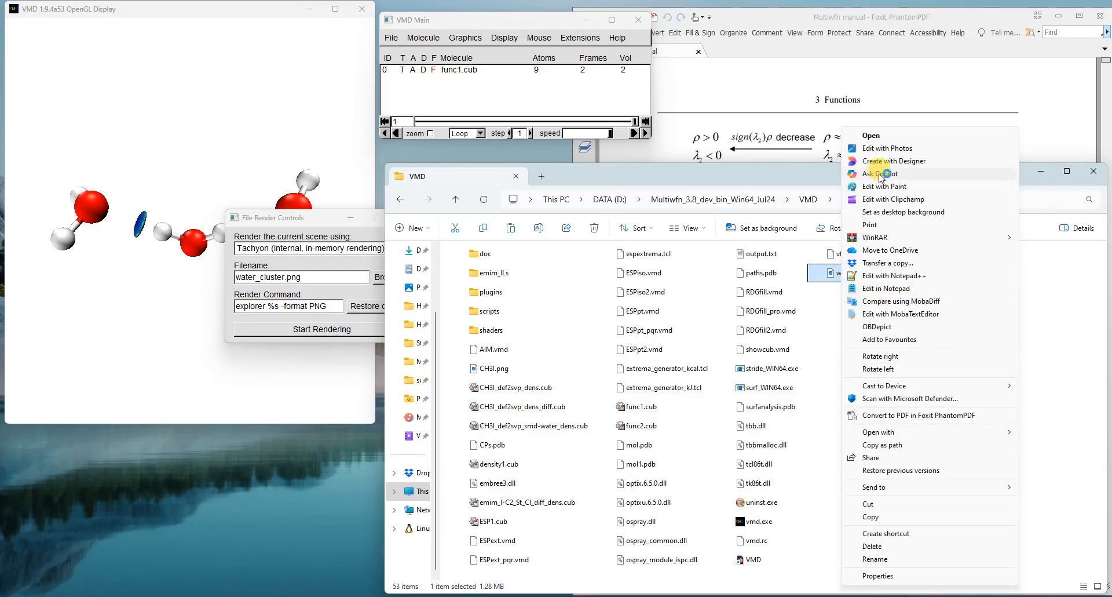
{"action": "left_click", "coordinate": [882, 148]}
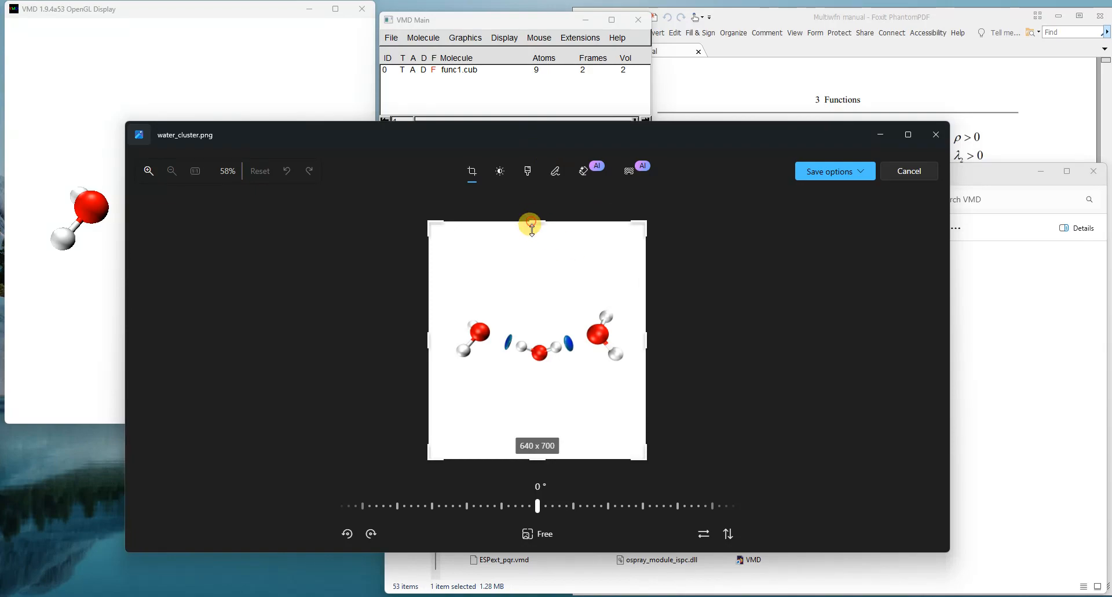
{"action": "left_click_drag", "start_coordinate": [532, 226], "coordinate": [526, 313]}
{"action": "left_click_drag", "start_coordinate": [530, 462], "coordinate": [548, 306]}
{"action": "left_click_drag", "start_coordinate": [156, 334], "coordinate": [229, 331]}
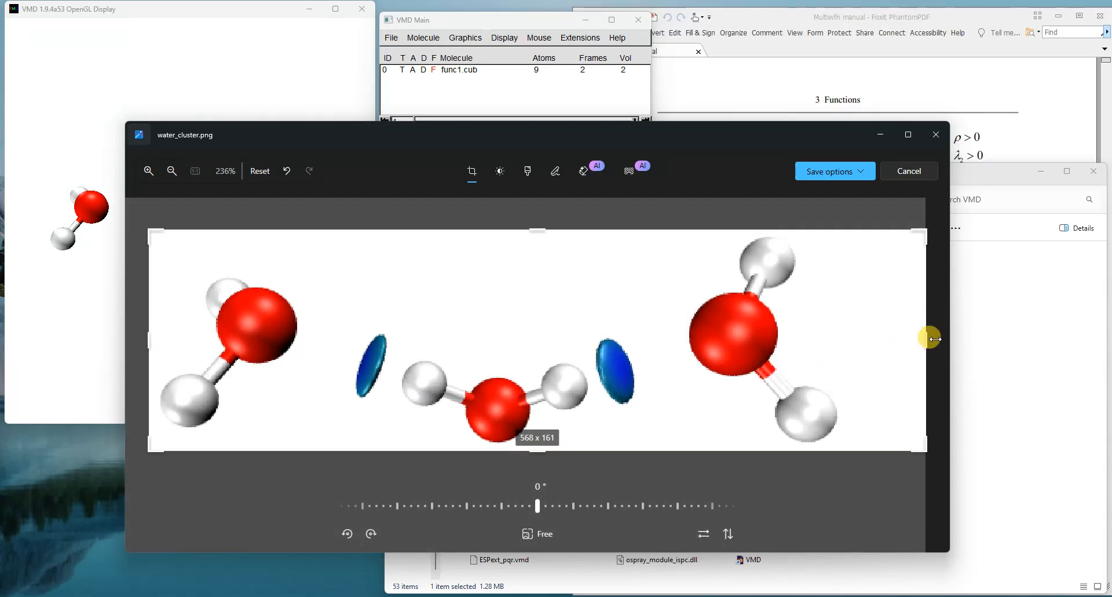
{"action": "left_click_drag", "start_coordinate": [927, 339], "coordinate": [840, 345]}
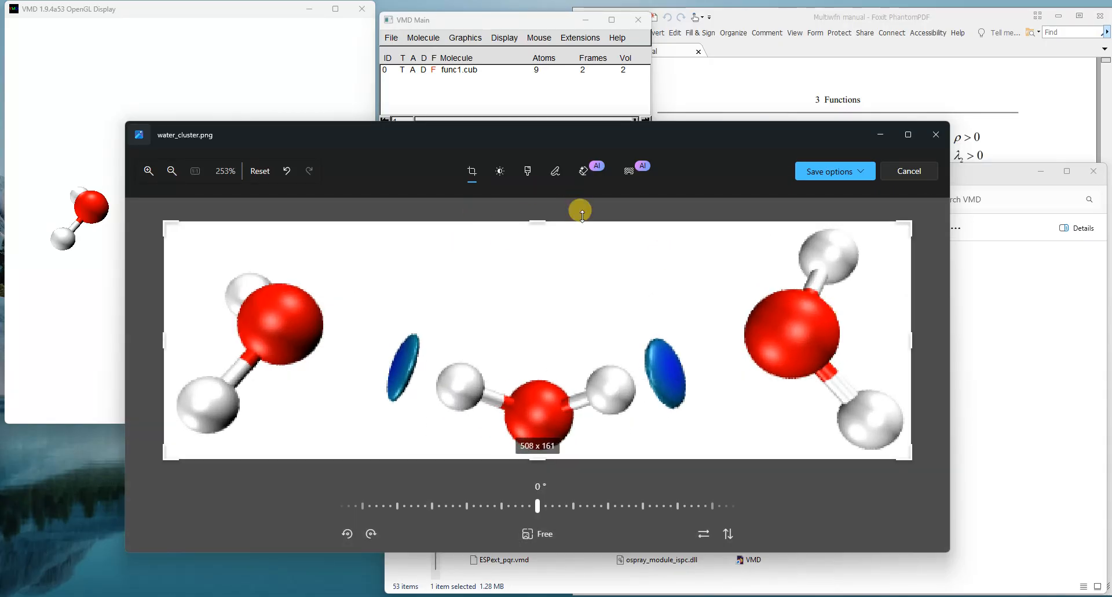
Step: Save the crop over the original water_cluster.png and reopen the file to check it
{"action": "left_click", "coordinate": [868, 170]}
{"action": "left_click", "coordinate": [825, 212]}
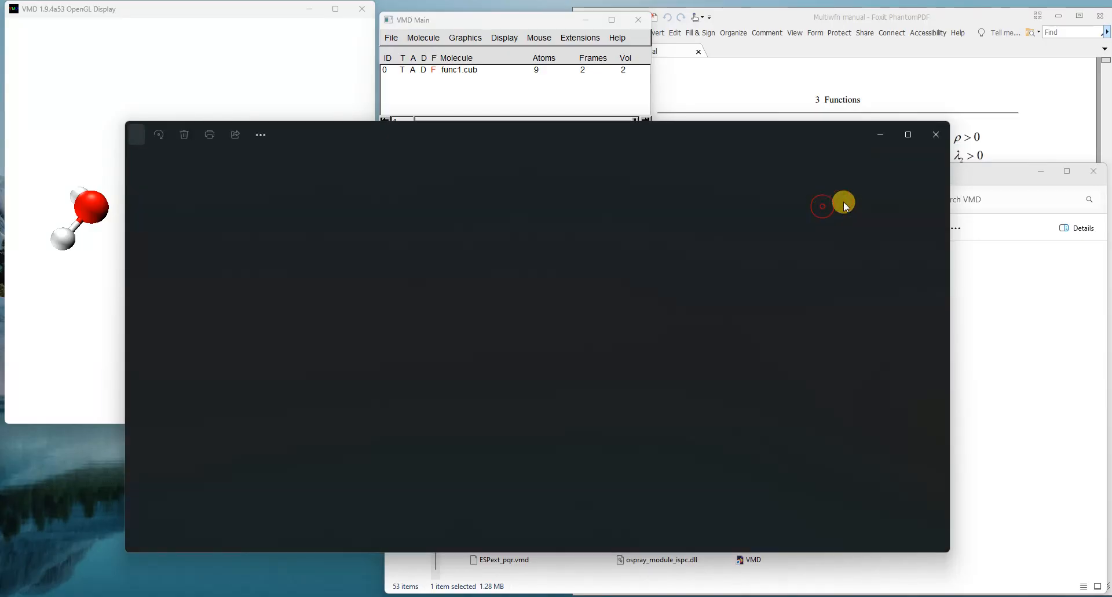
{"action": "left_click", "coordinate": [944, 133]}
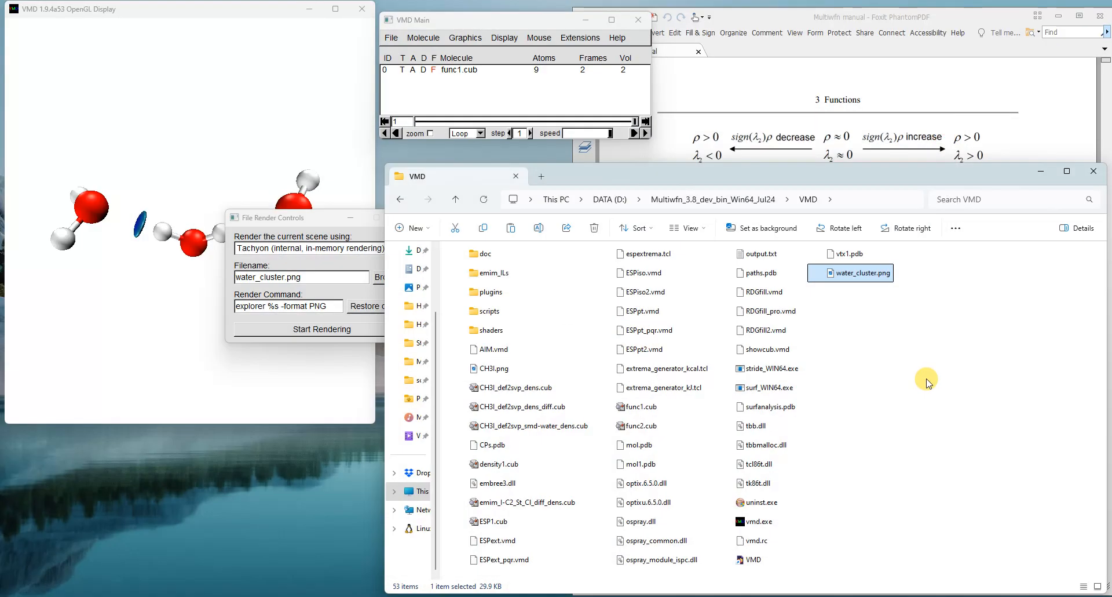
{"action": "double_click", "coordinate": [853, 275]}
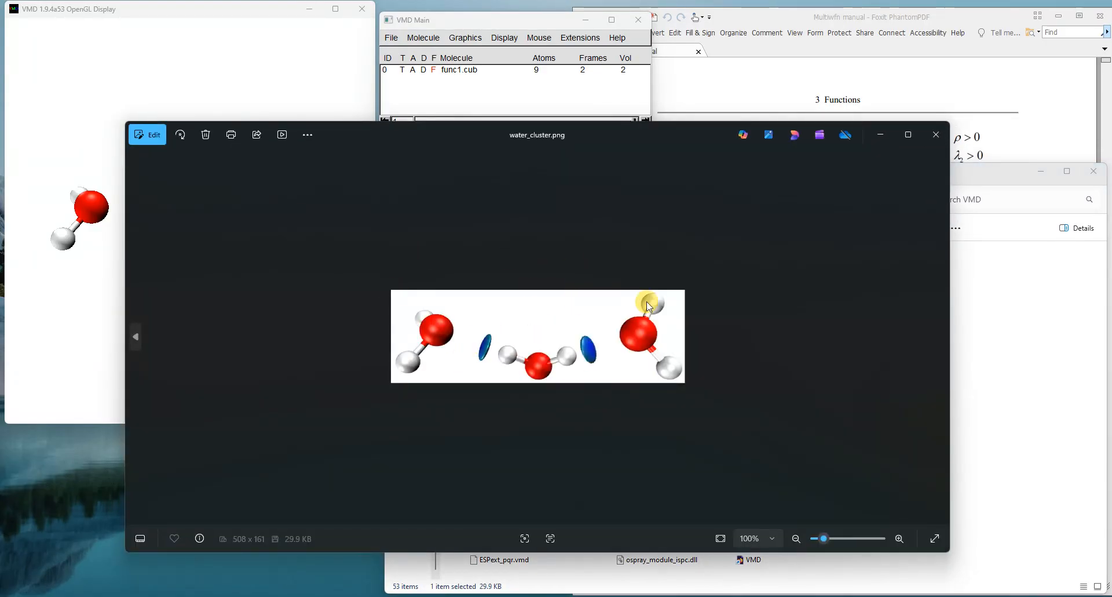
{"action": "left_click", "coordinate": [942, 141]}
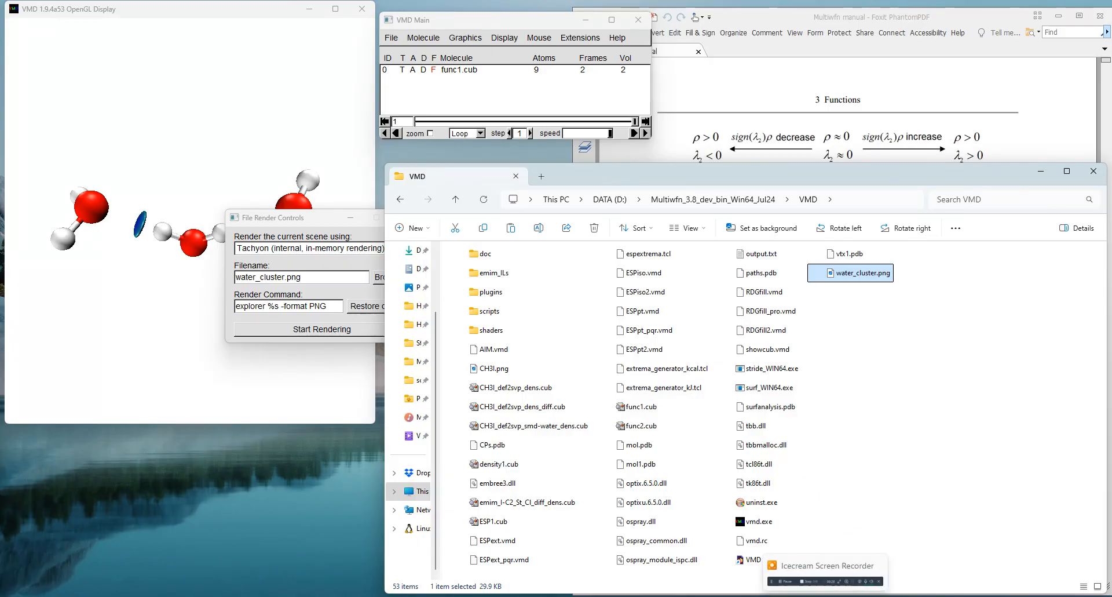
Step: Bring up the RDG scatter graph in the Multiwfn manual, and in the browser download the EPS Viewer setup from epsviewer.org
{"action": "left_click", "coordinate": [825, 596]}
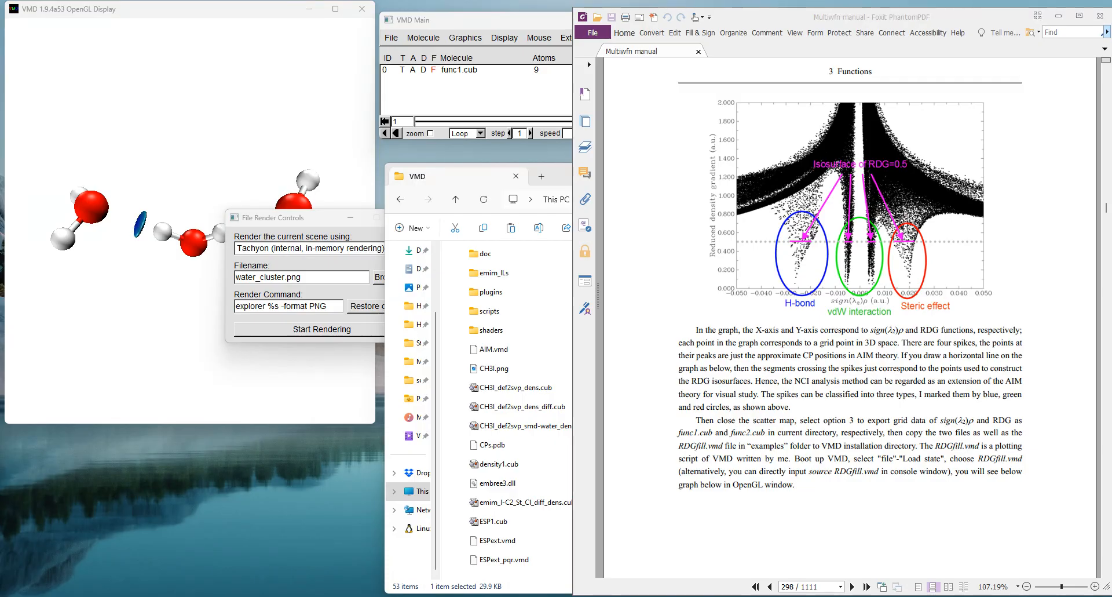
{"action": "key", "text": "alt+Tab"}
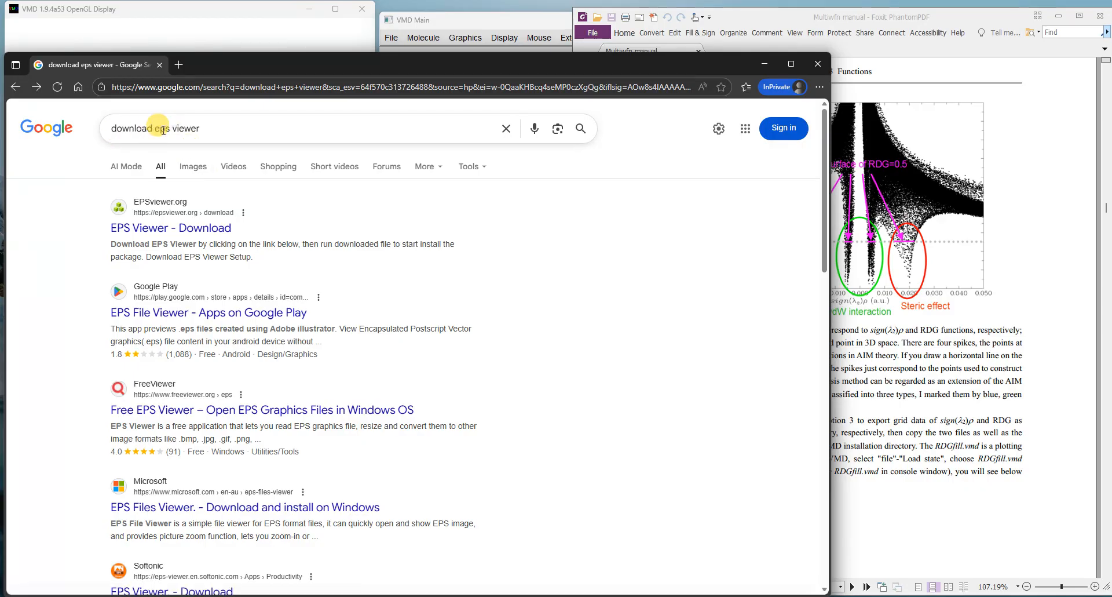
{"action": "left_click", "coordinate": [136, 232]}
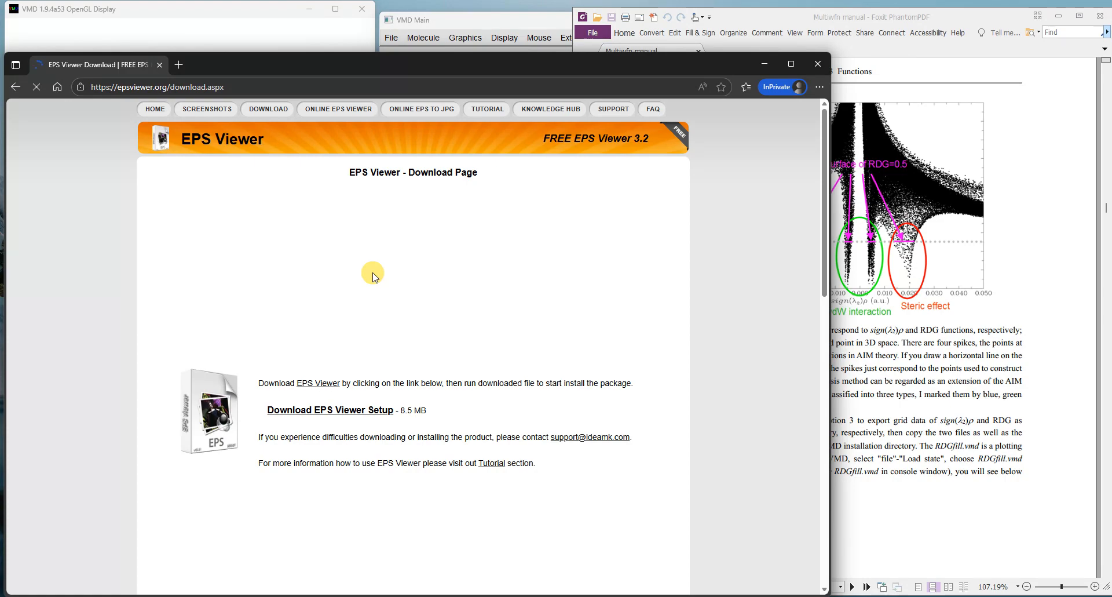
{"action": "left_click", "coordinate": [337, 412]}
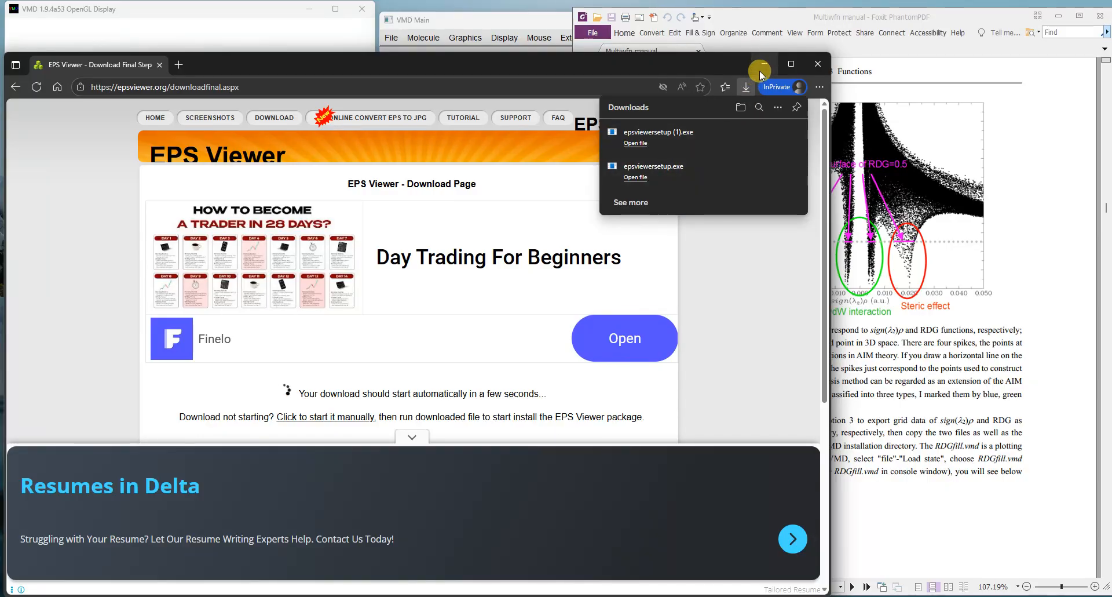
{"action": "left_click", "coordinate": [817, 65]}
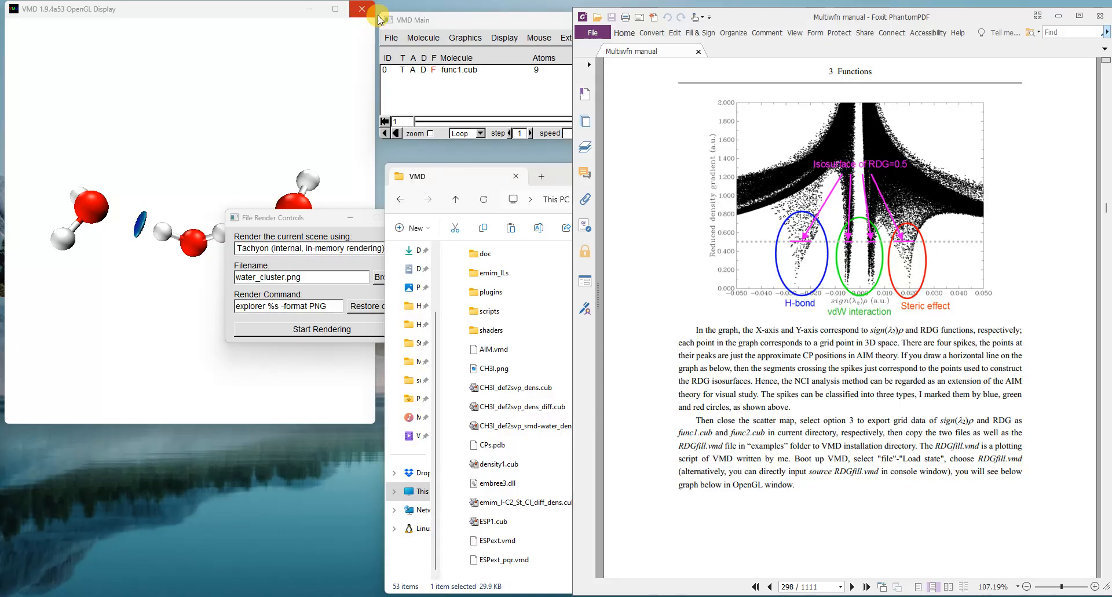
Step: Quit VMD and bring the VMD folder window to the front
{"action": "left_click", "coordinate": [469, 26]}
{"action": "left_click", "coordinate": [636, 21]}
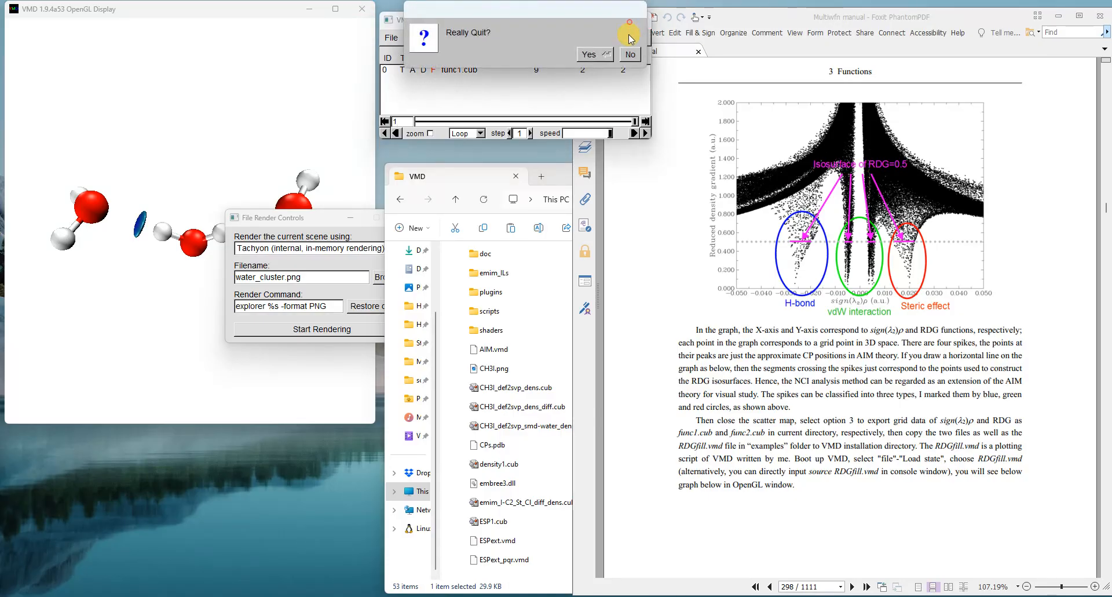
{"action": "left_click", "coordinate": [594, 54]}
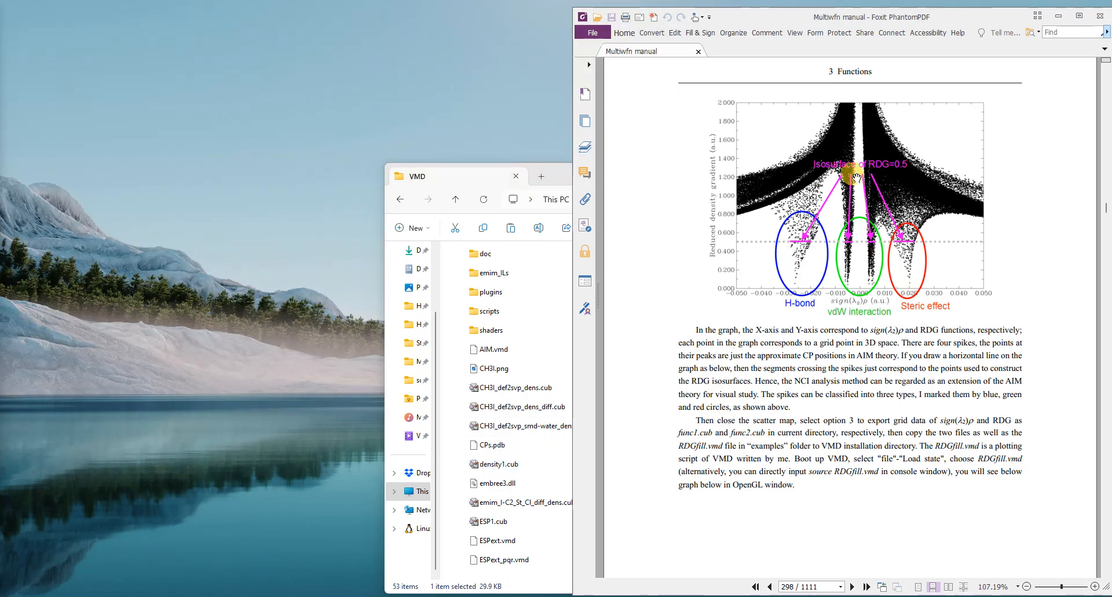
{"action": "left_click", "coordinate": [446, 173]}
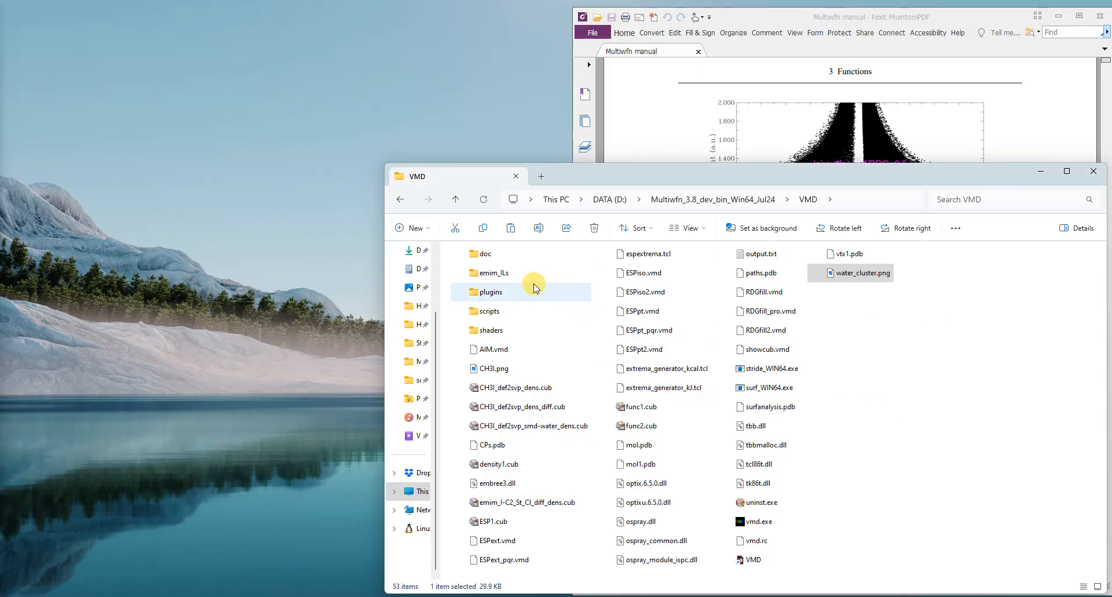
{"action": "left_click", "coordinate": [921, 325]}
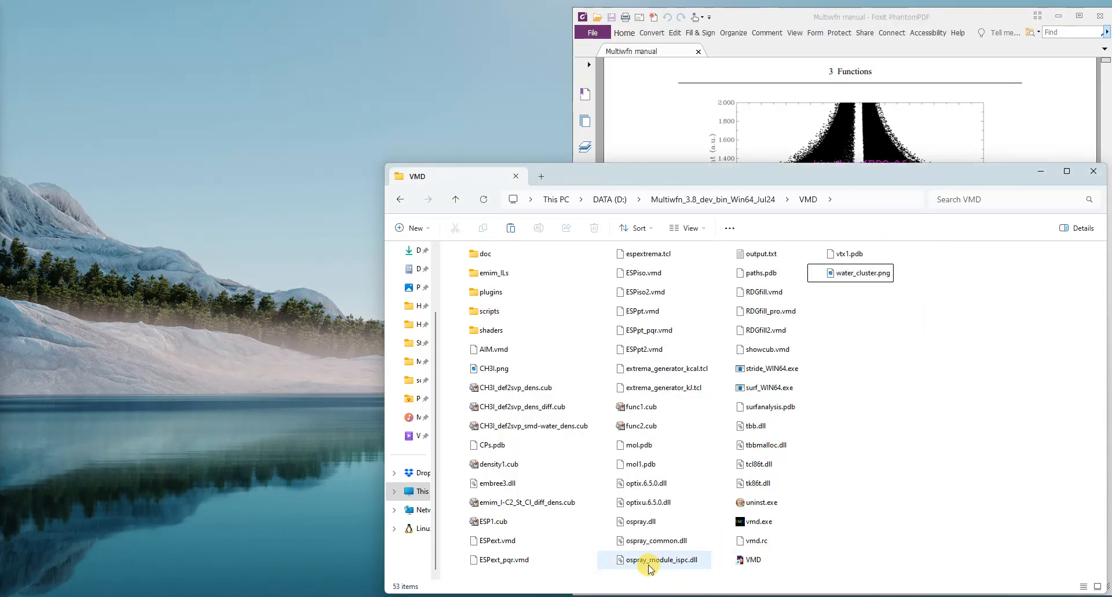
{"action": "left_click", "coordinate": [758, 257]}
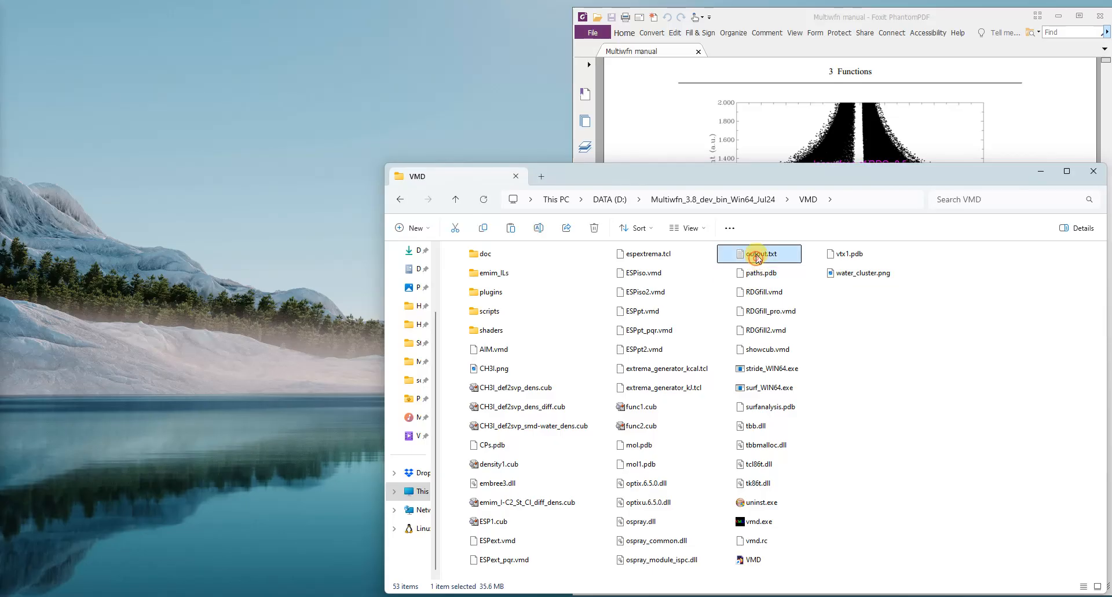
{"action": "right_click", "coordinate": [758, 258]}
{"action": "left_click", "coordinate": [770, 253]}
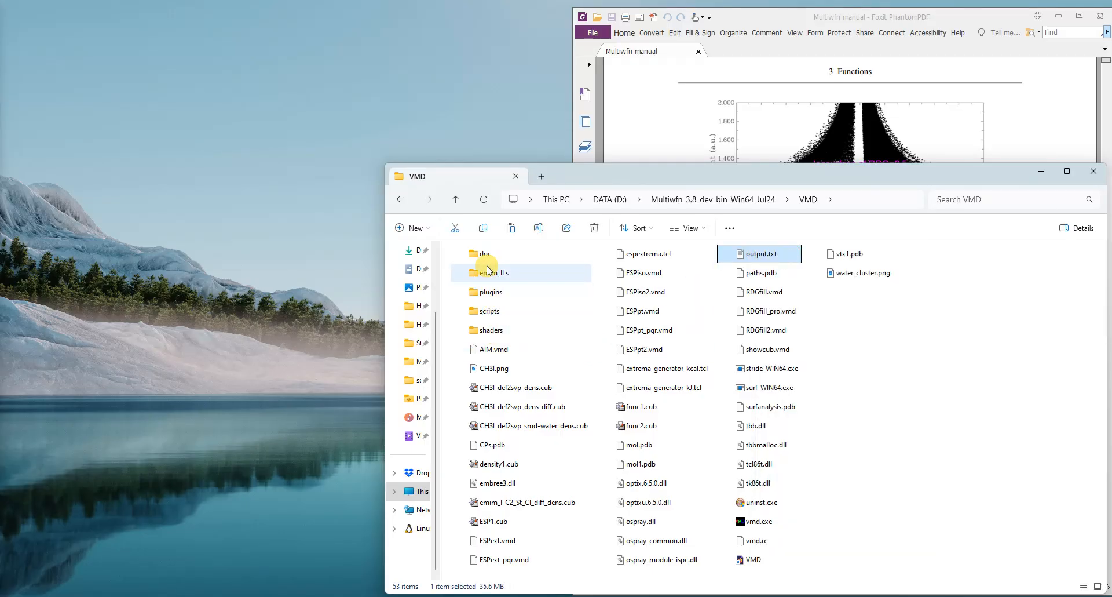
Step: Copy output.txt from the Multiwfn_3.8_dev_bin_Win64_Jul24 folder into its gnuplot\bin subfolder
{"action": "left_click", "coordinate": [452, 199]}
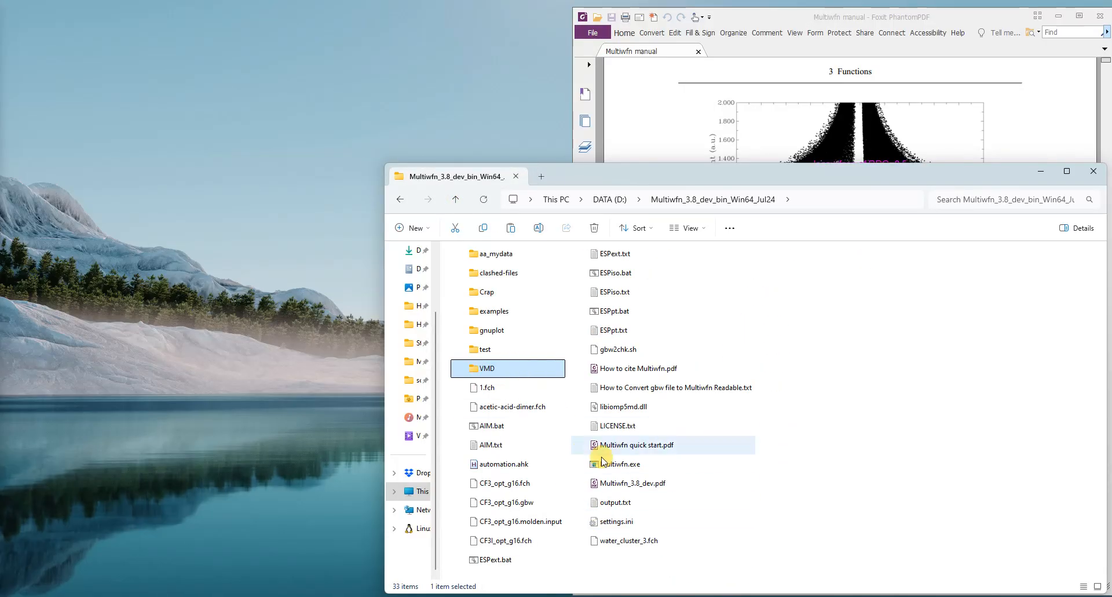
{"action": "left_click", "coordinate": [609, 510]}
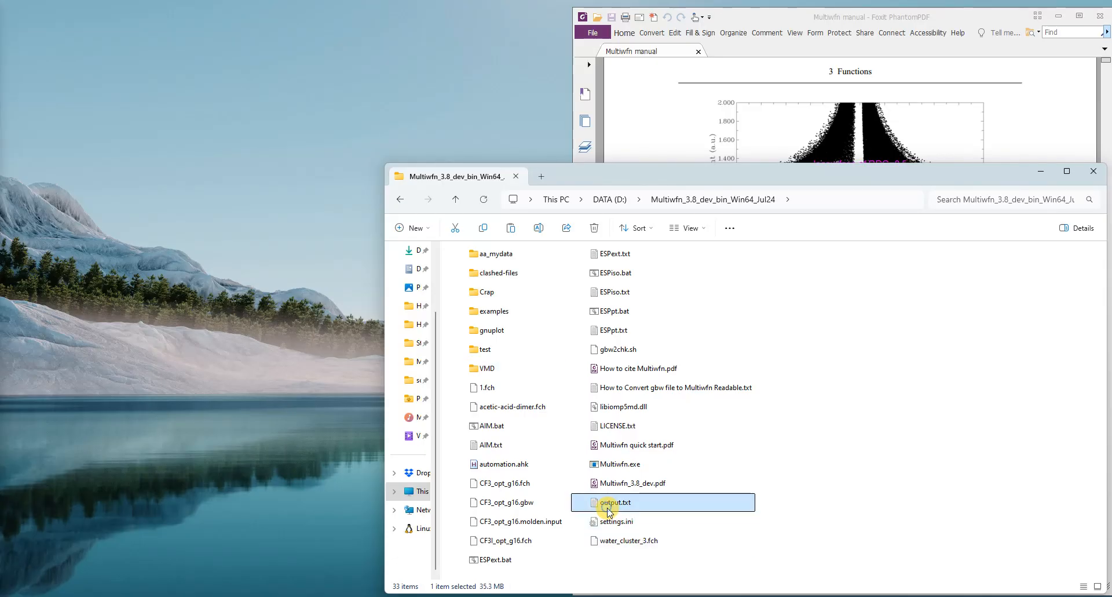
{"action": "right_click", "coordinate": [609, 511]}
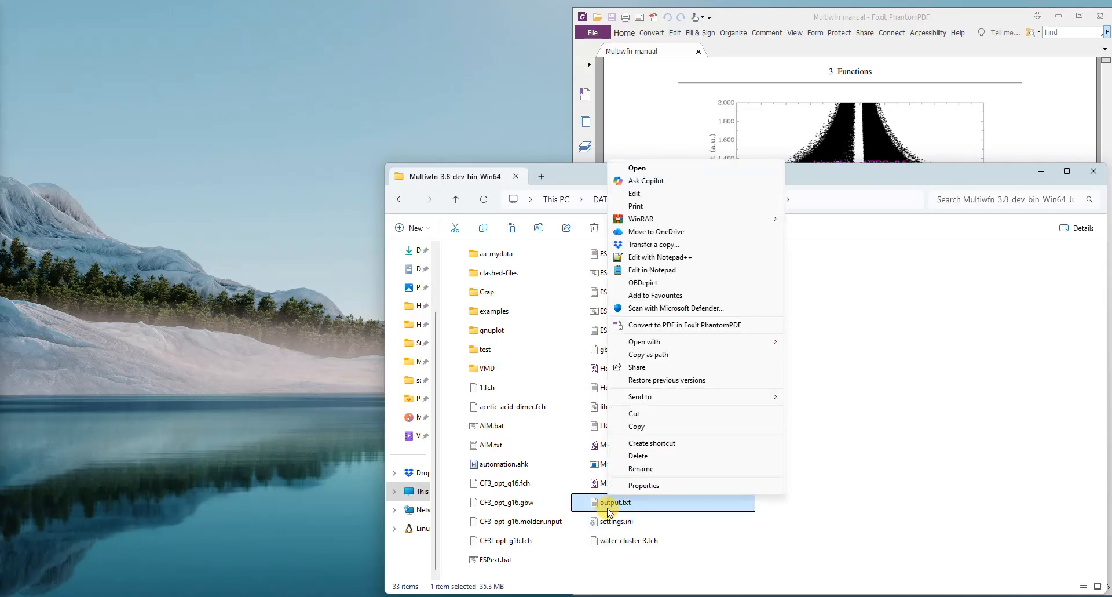
{"action": "left_click", "coordinate": [637, 426]}
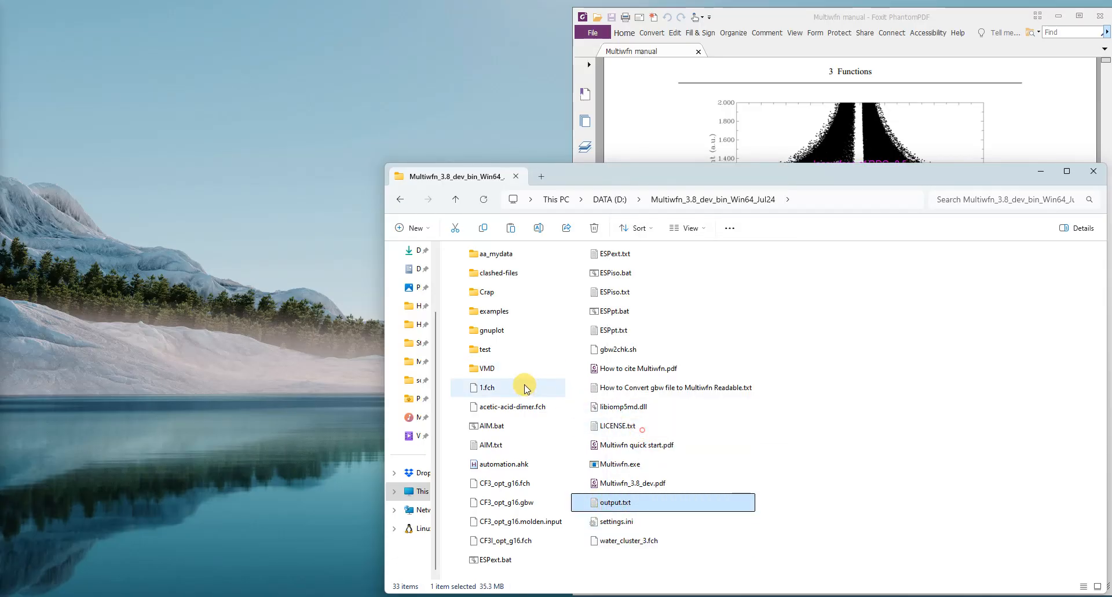
{"action": "double_click", "coordinate": [491, 329]}
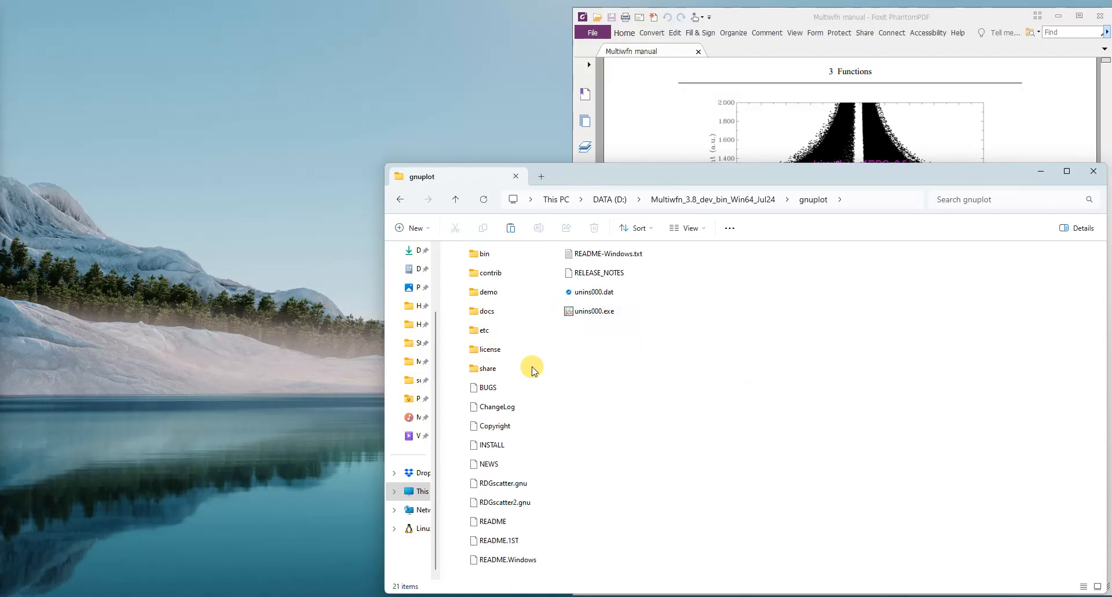
{"action": "double_click", "coordinate": [492, 258]}
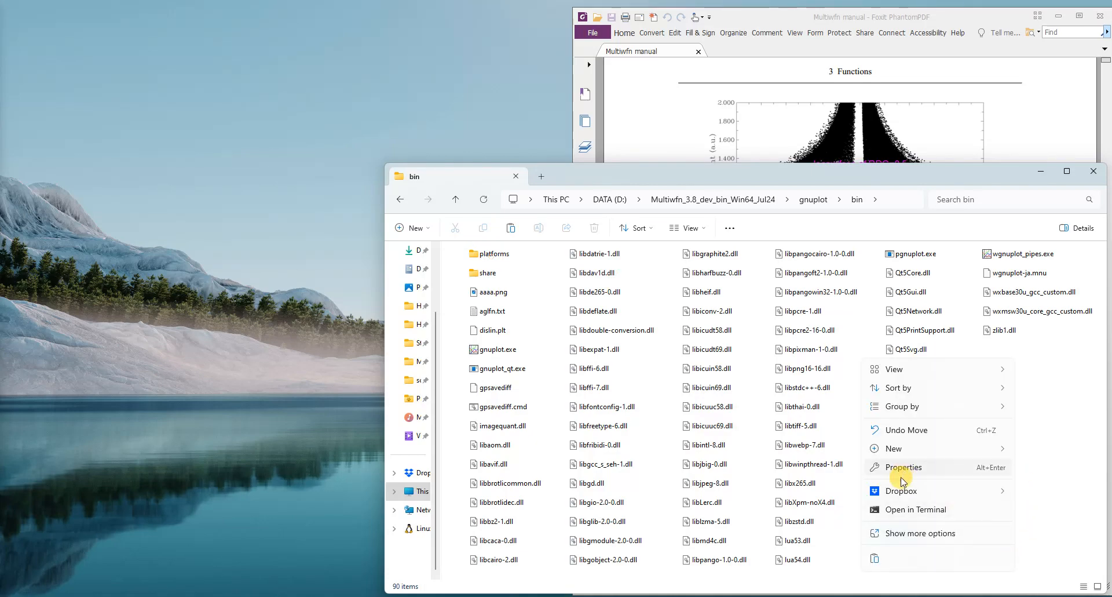
{"action": "left_click", "coordinate": [875, 558]}
{"action": "left_click", "coordinate": [1005, 382]}
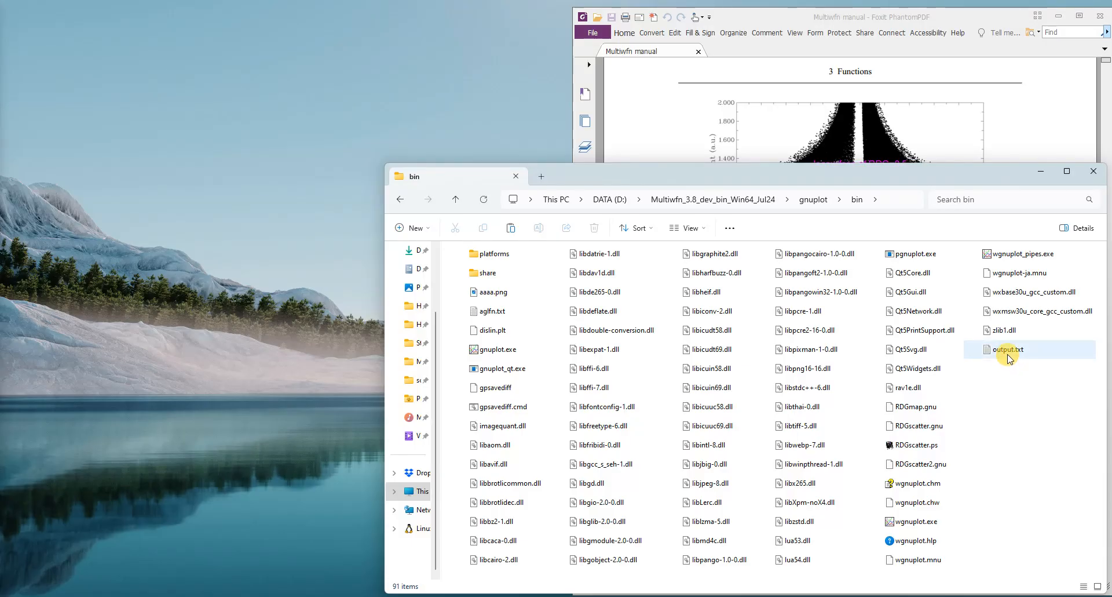
{"action": "mouse_move", "coordinate": [1010, 358]}
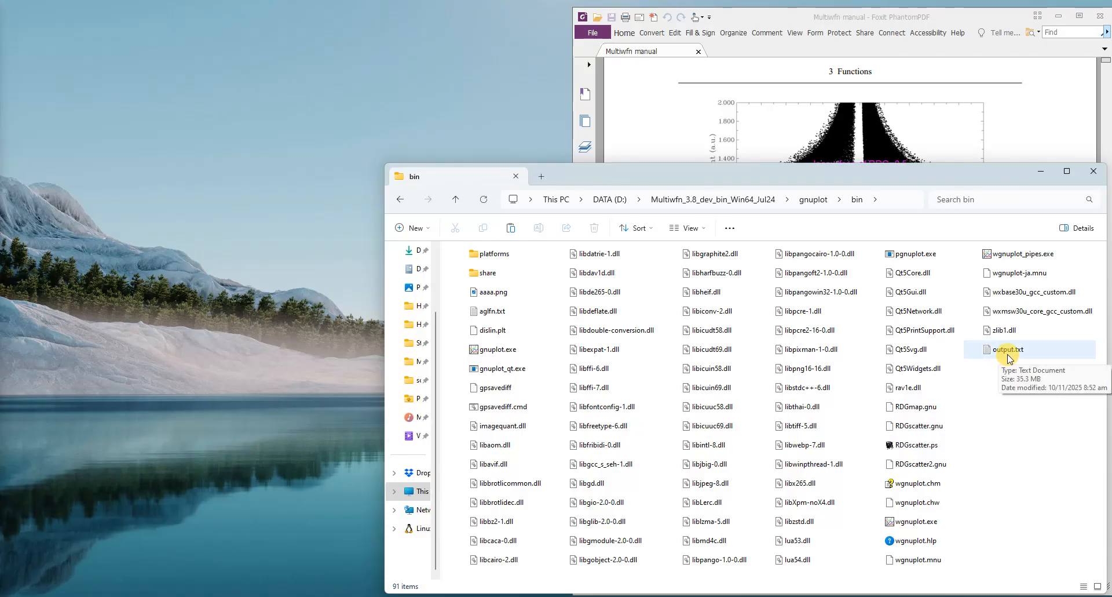
Step: Delete the old RDGscatter.ps from the gnuplot\bin folder, keeping output.txt and the RDGscatter.gnu script
{"action": "left_click", "coordinate": [929, 450]}
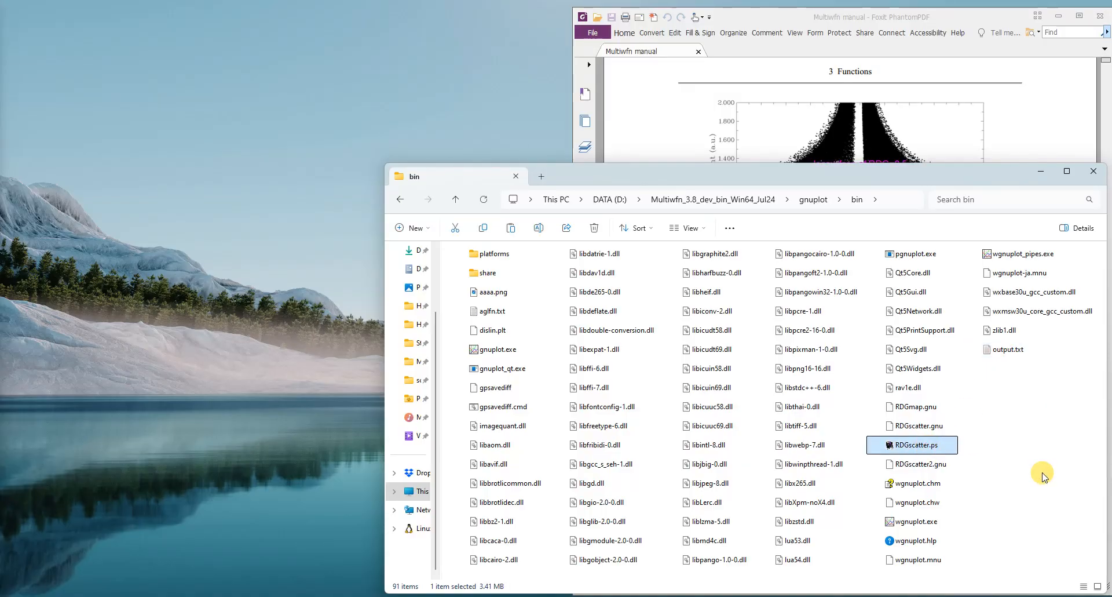
{"action": "key", "text": "Delete"}
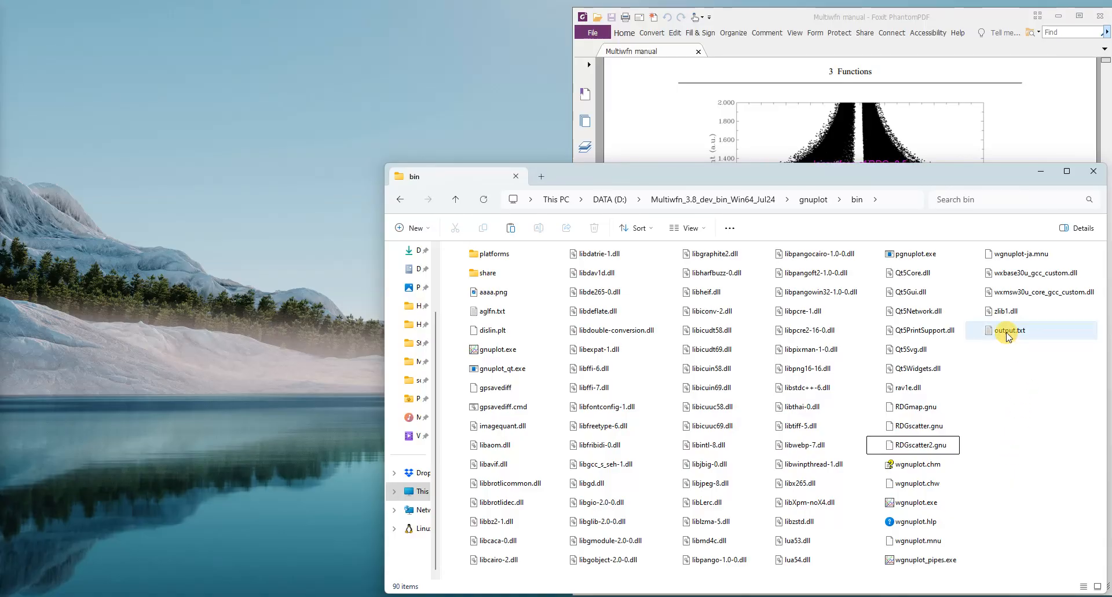
{"action": "mouse_move", "coordinate": [1008, 336]}
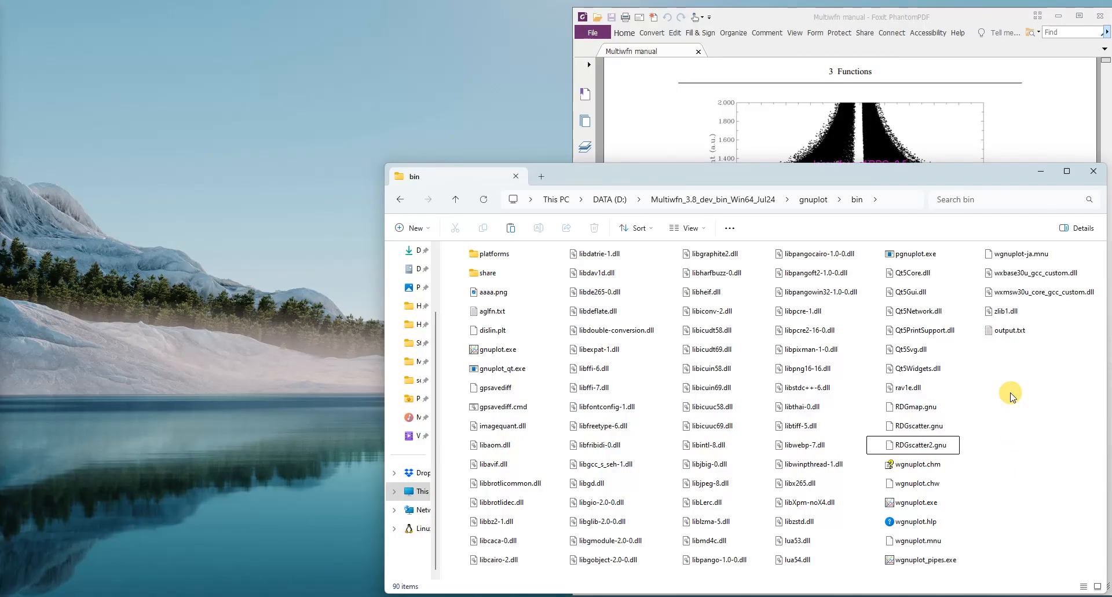
{"action": "left_click", "coordinate": [918, 431]}
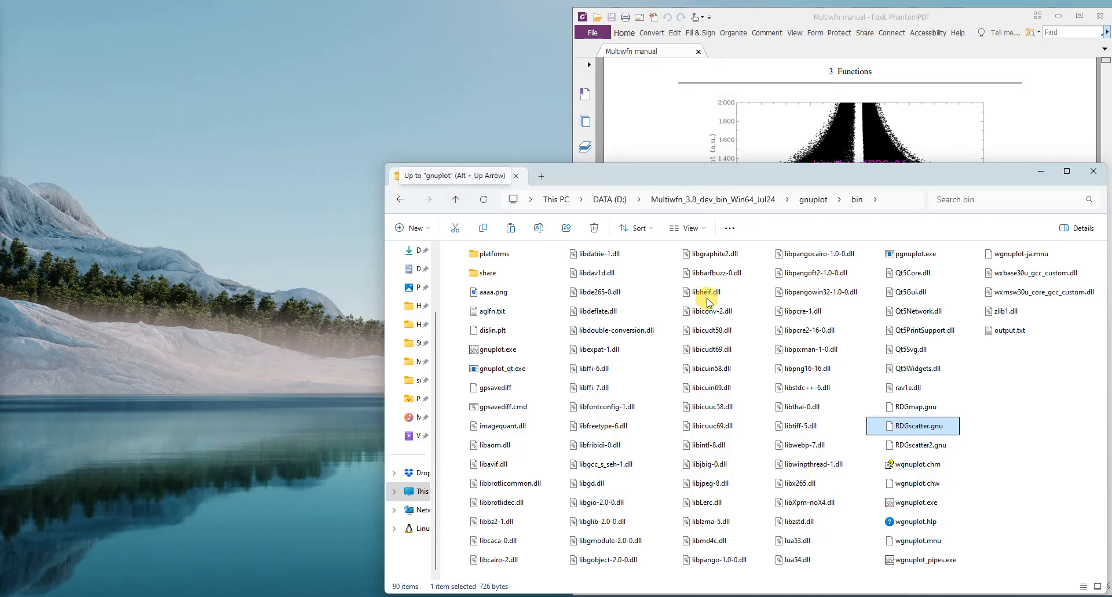
{"action": "left_click", "coordinate": [1025, 434]}
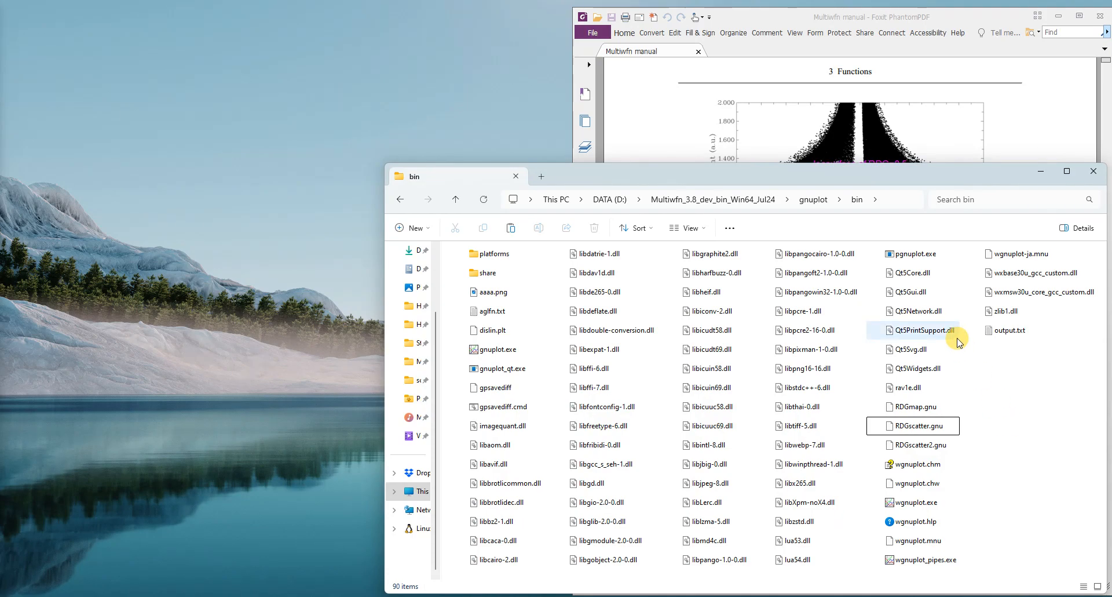
Step: Launch pgnuplot.exe from the bin folder and shrink the gnuplot window so the folder's files stay visible beside it
{"action": "left_click", "coordinate": [907, 262]}
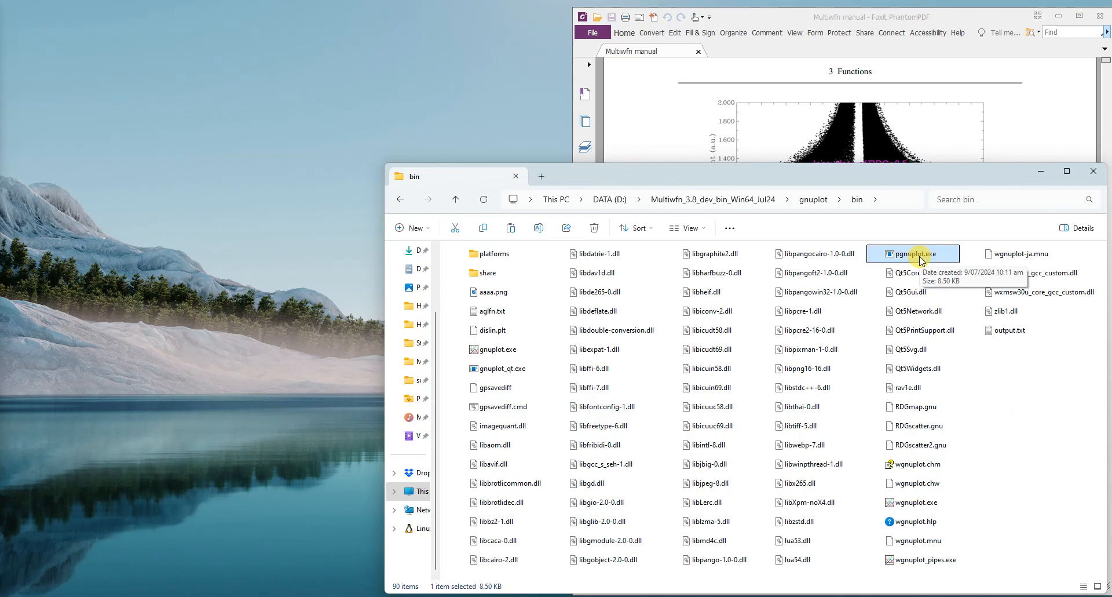
{"action": "double_click", "coordinate": [920, 257]}
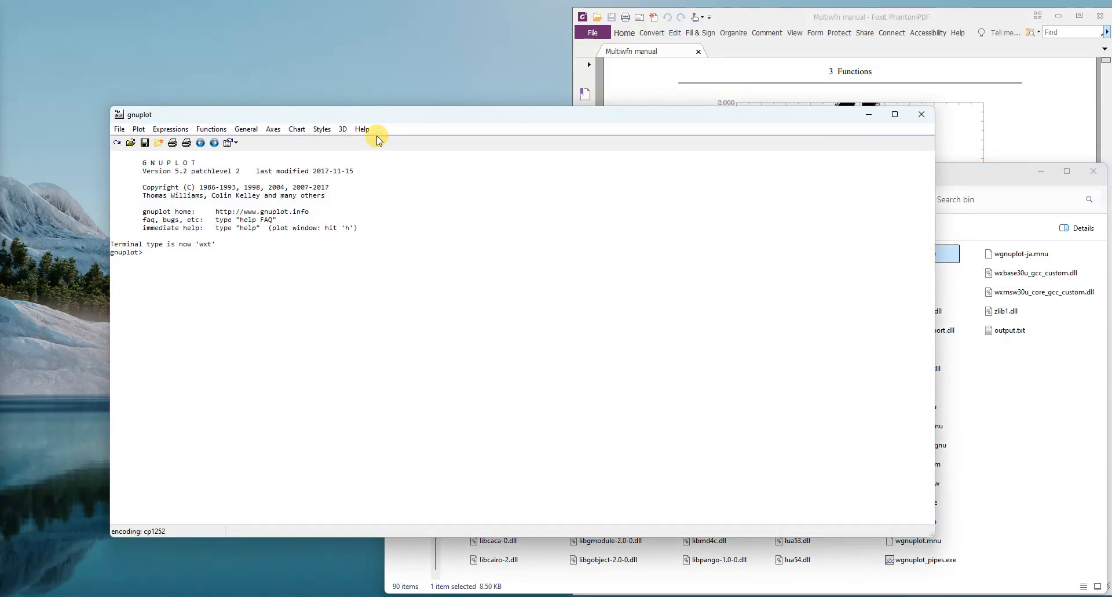
{"action": "left_click_drag", "start_coordinate": [377, 120], "coordinate": [279, 29]}
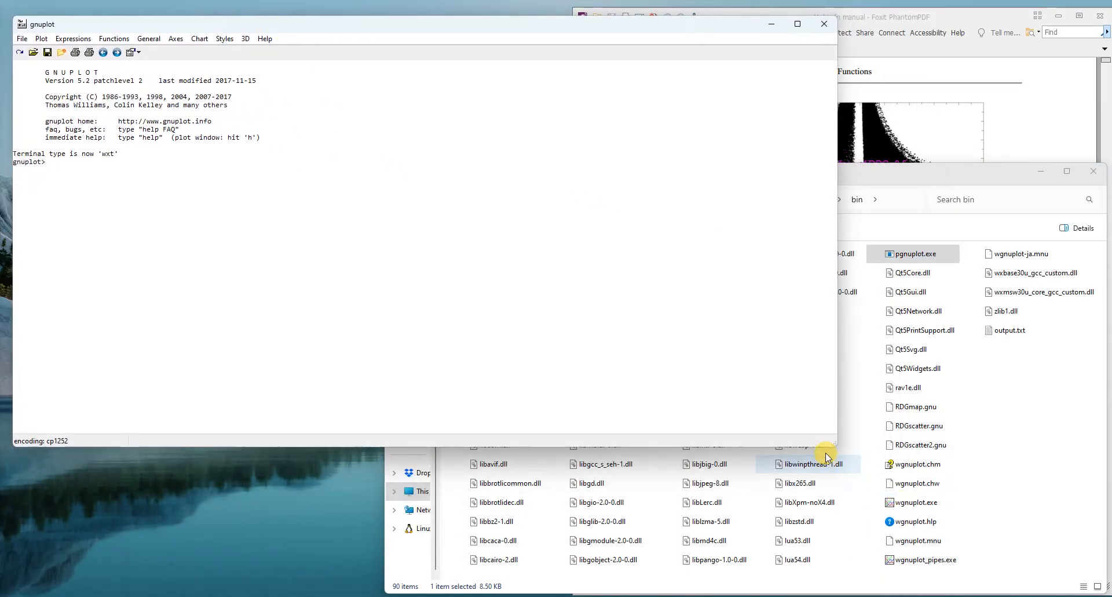
{"action": "left_click_drag", "start_coordinate": [832, 438], "coordinate": [563, 373]}
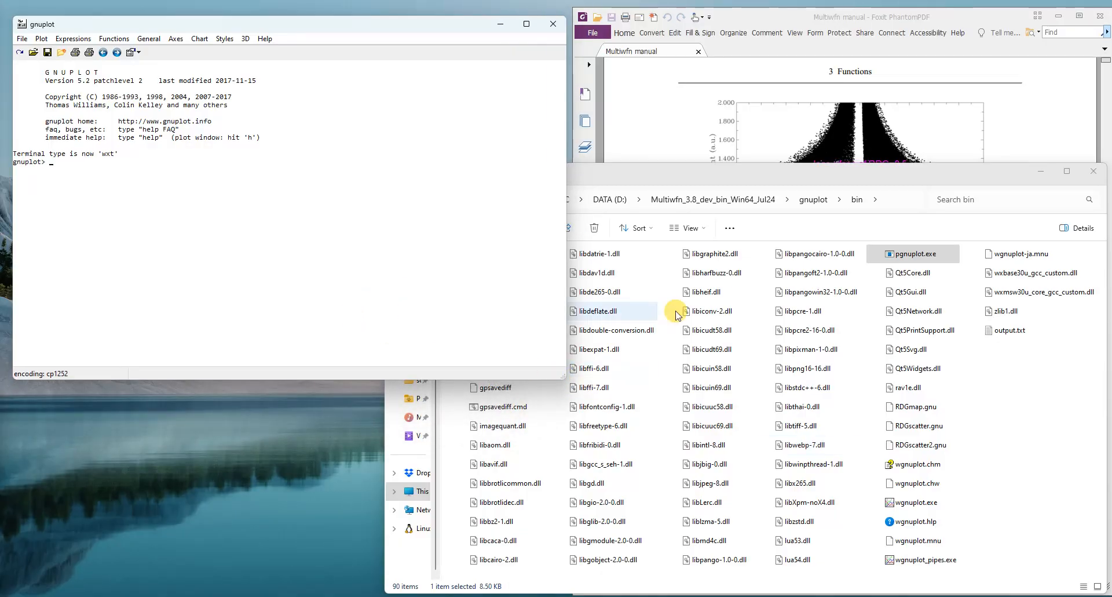
Step: In gnuplot, start loading a script with all file types shown and choose RDGscatter.gnu from the bin folder
{"action": "left_click", "coordinate": [929, 428]}
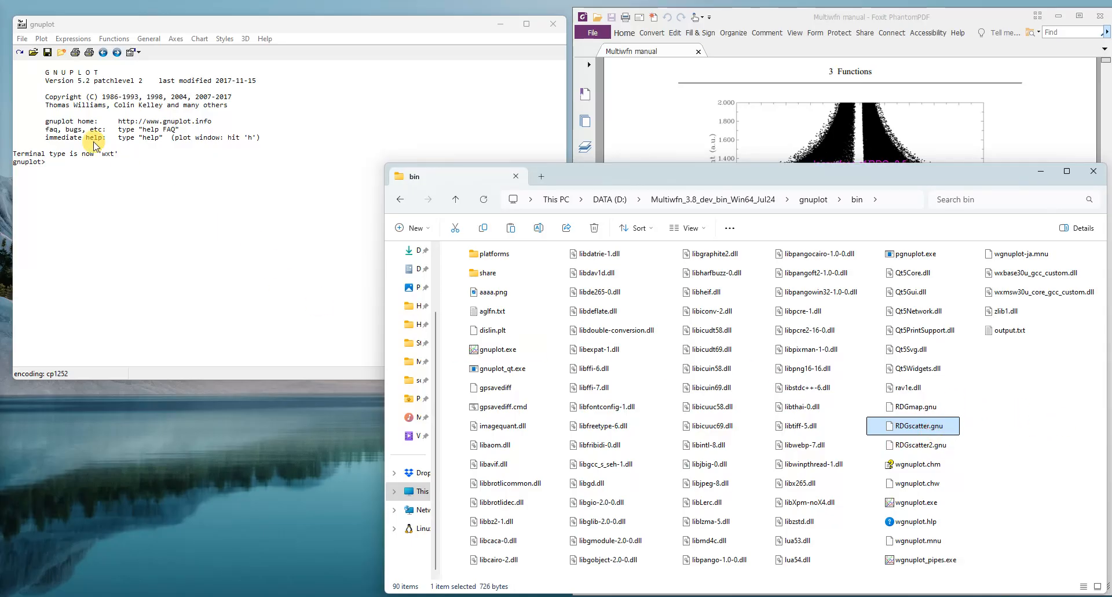
{"action": "left_click", "coordinate": [22, 39]}
{"action": "left_click", "coordinate": [22, 38]}
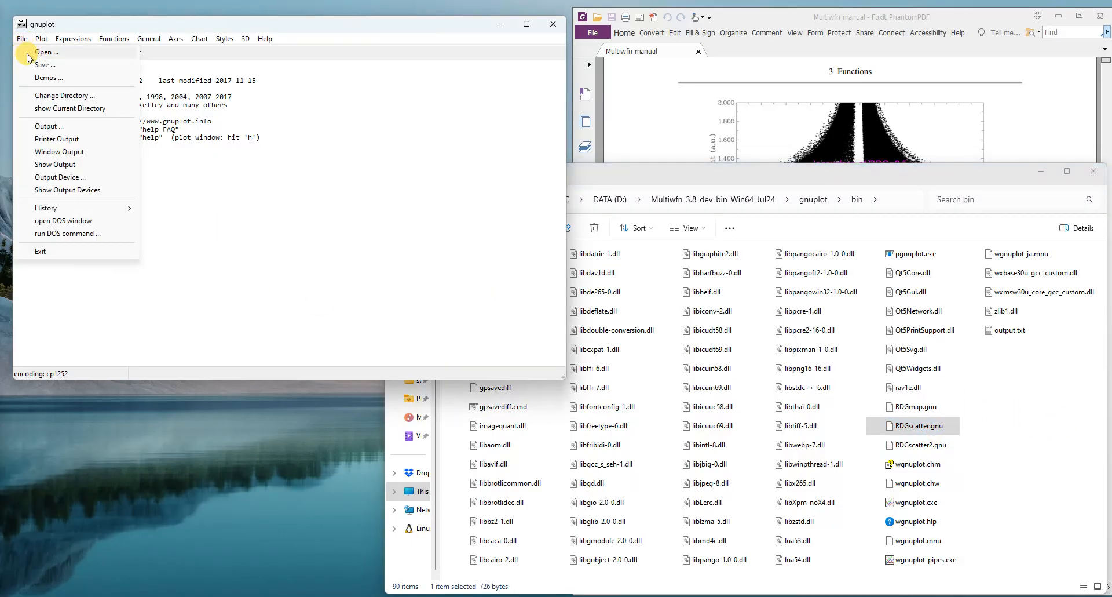
{"action": "left_click", "coordinate": [34, 56]}
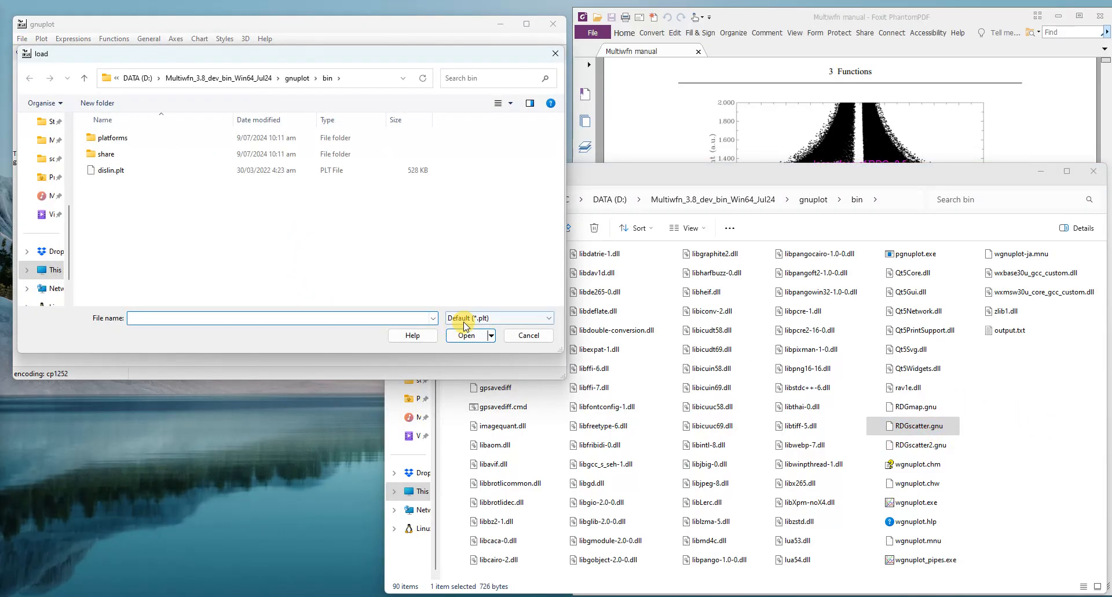
{"action": "left_click", "coordinate": [463, 318]}
{"action": "left_click", "coordinate": [463, 338]}
{"action": "left_click", "coordinate": [99, 219]}
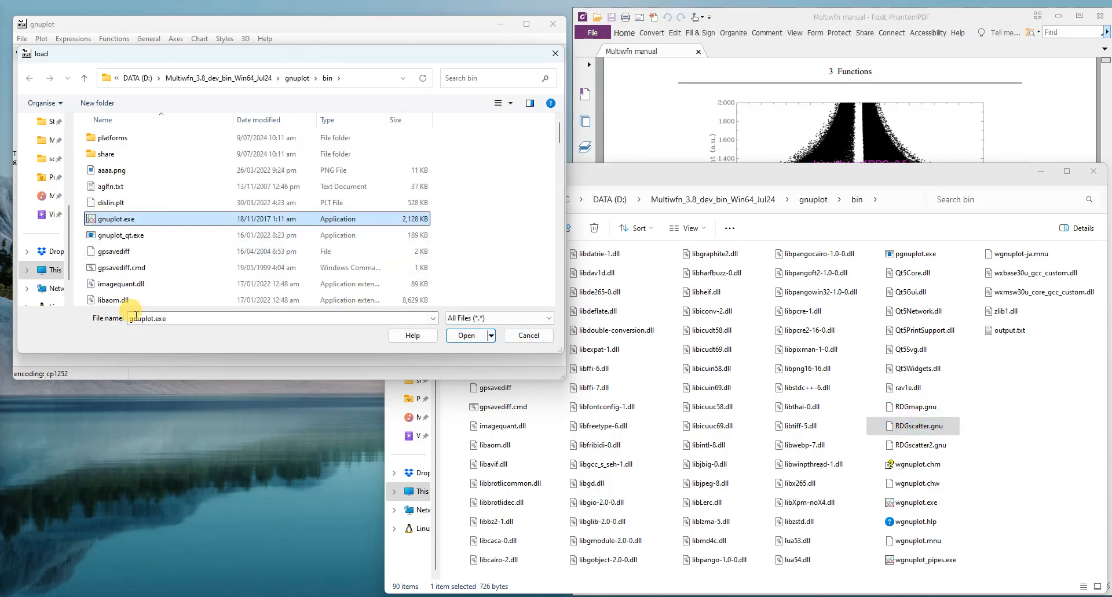
{"action": "scroll", "coordinate": [136, 301], "scroll_direction": "down", "scroll_amount": 20}
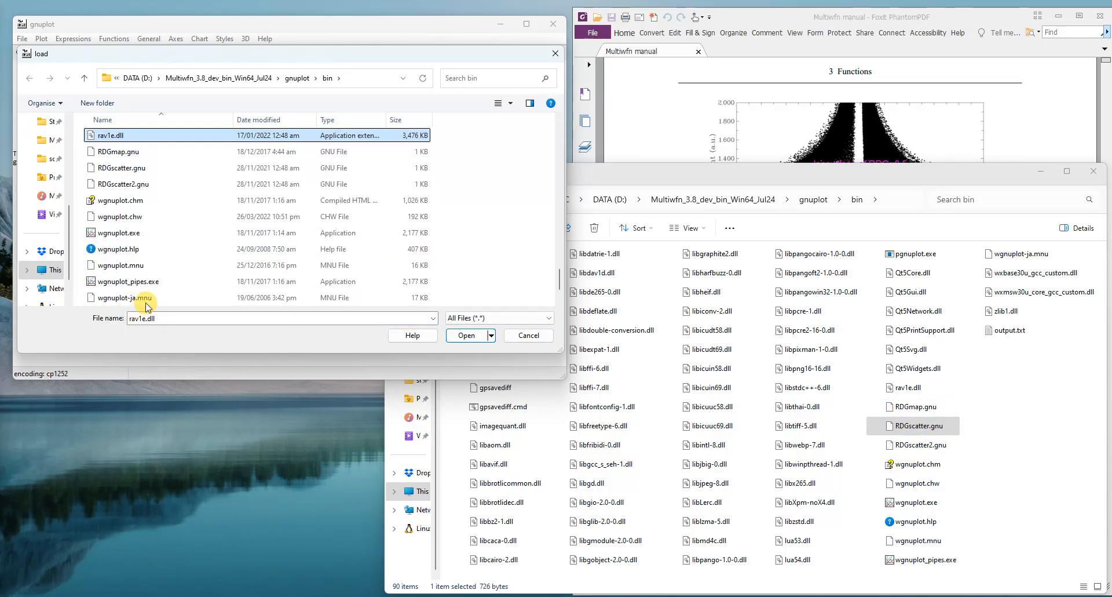
{"action": "left_click", "coordinate": [129, 168]}
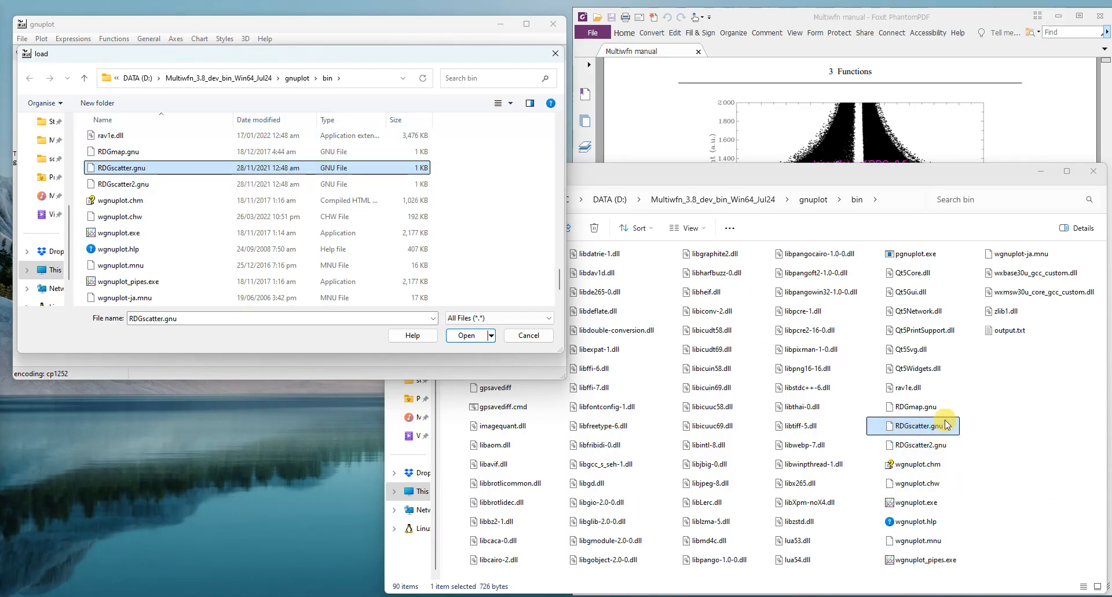
Step: Point out output.txt and the manual's RDG scatter graph, and load the chosen RDGscatter.gnu script in gnuplot
{"action": "left_click", "coordinate": [1008, 336]}
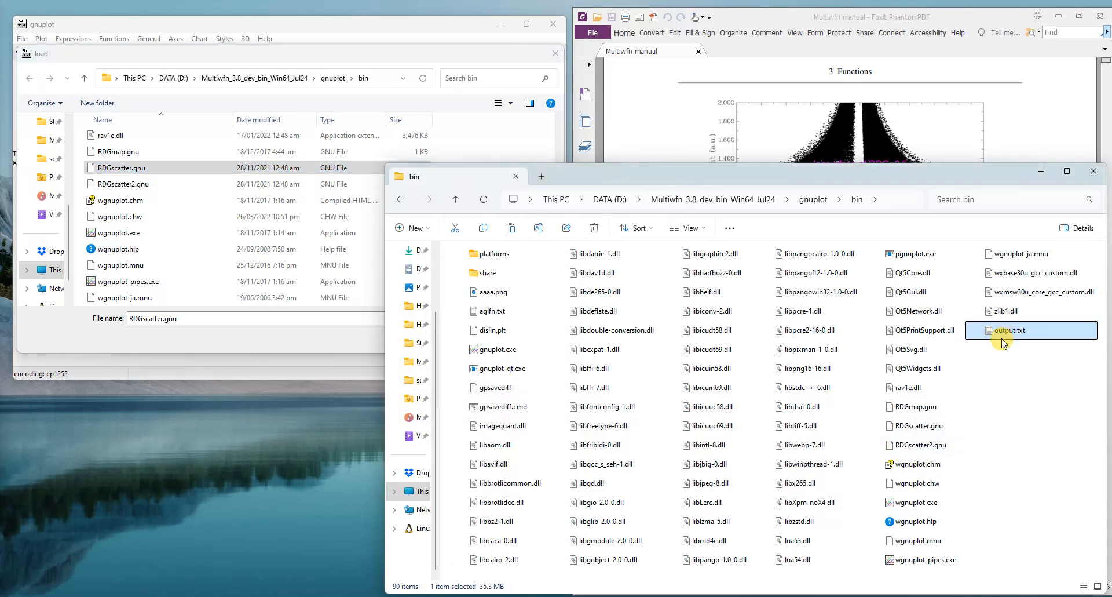
{"action": "left_click", "coordinate": [840, 139]}
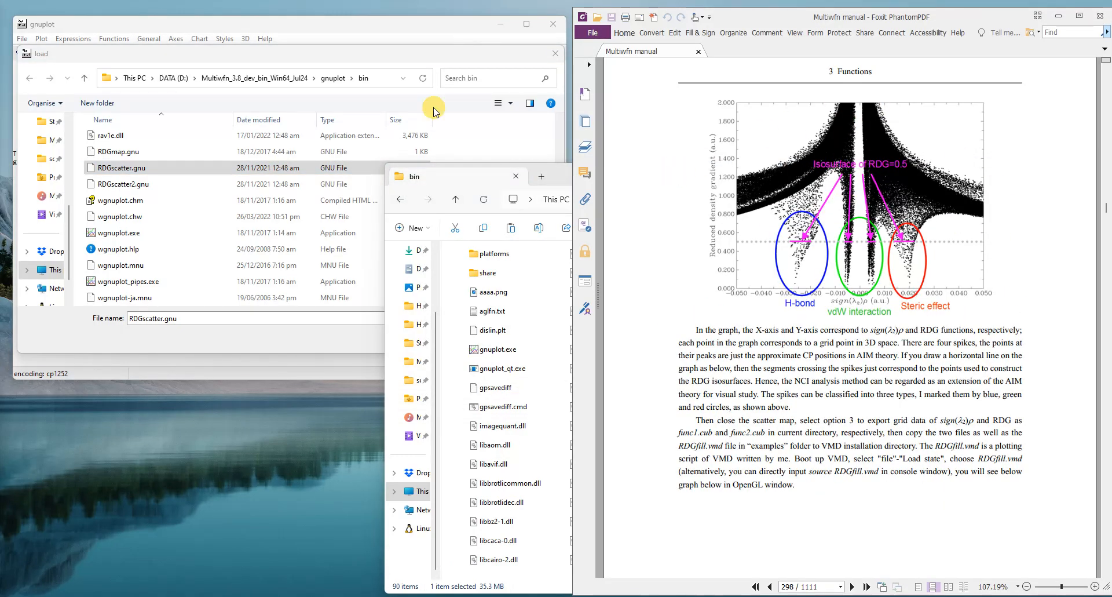
{"action": "left_click", "coordinate": [281, 51]}
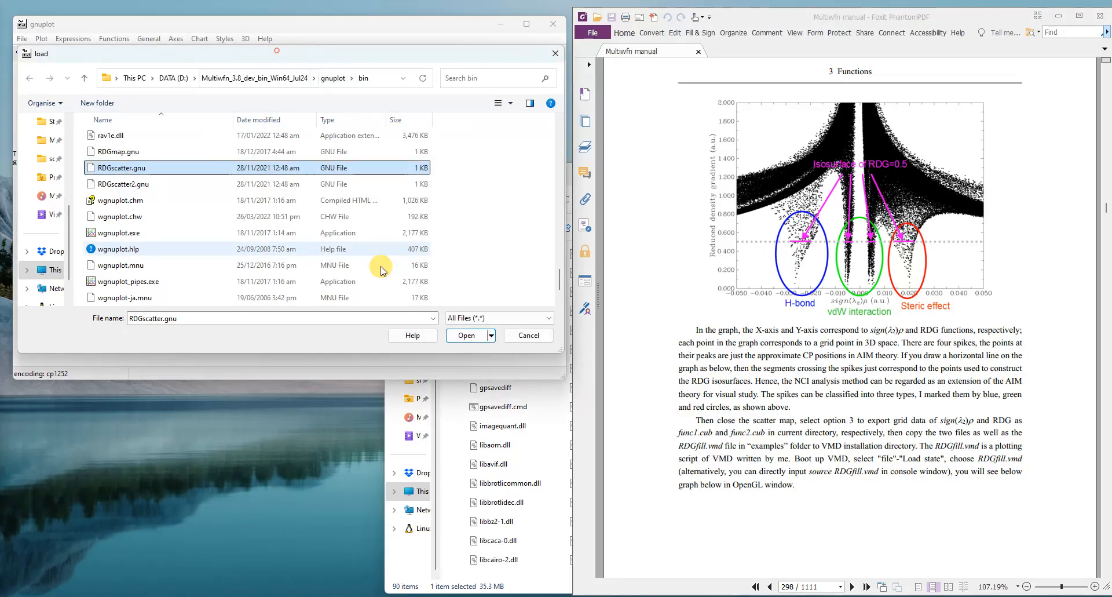
{"action": "left_click", "coordinate": [453, 337]}
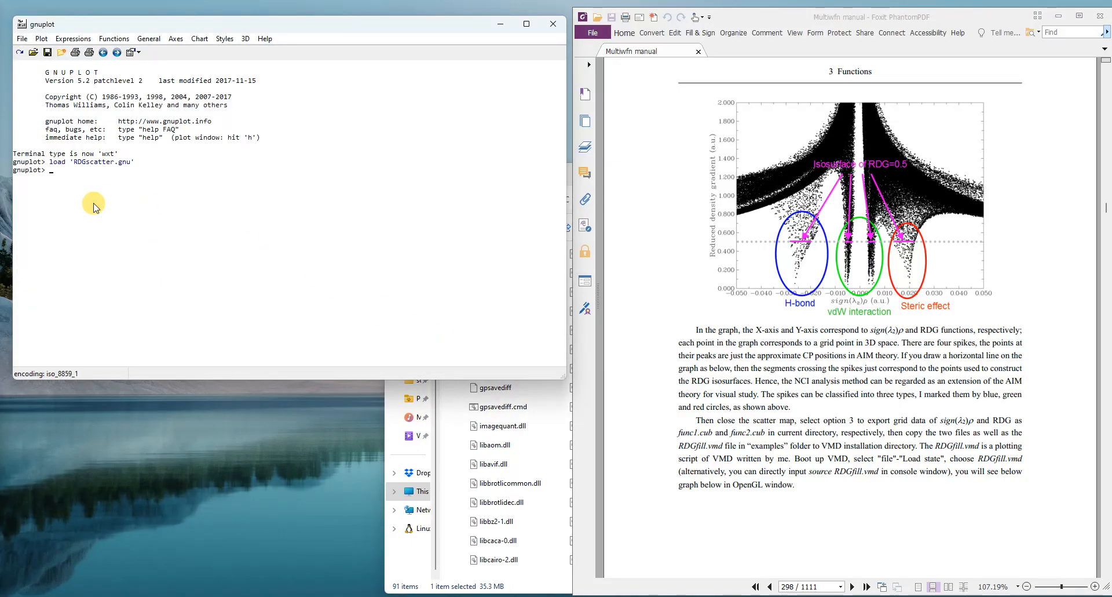
Step: Open the newly generated RDGscatter.ps from the bin folder in EPS Viewer and resize the plot to 1000 by 1415
{"action": "left_click", "coordinate": [399, 590]}
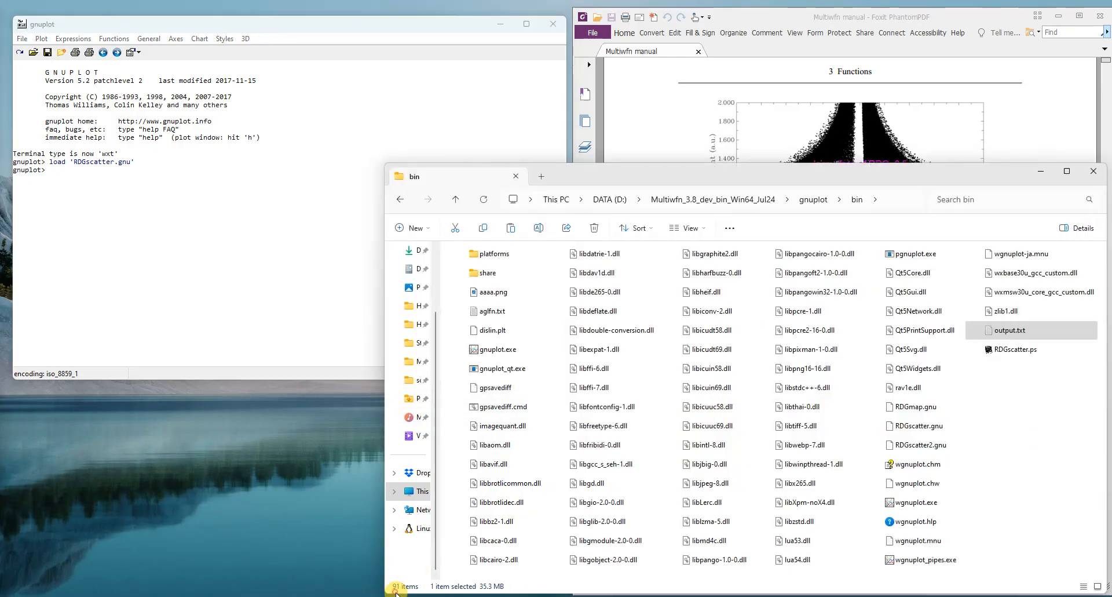
{"action": "left_click", "coordinate": [1015, 351]}
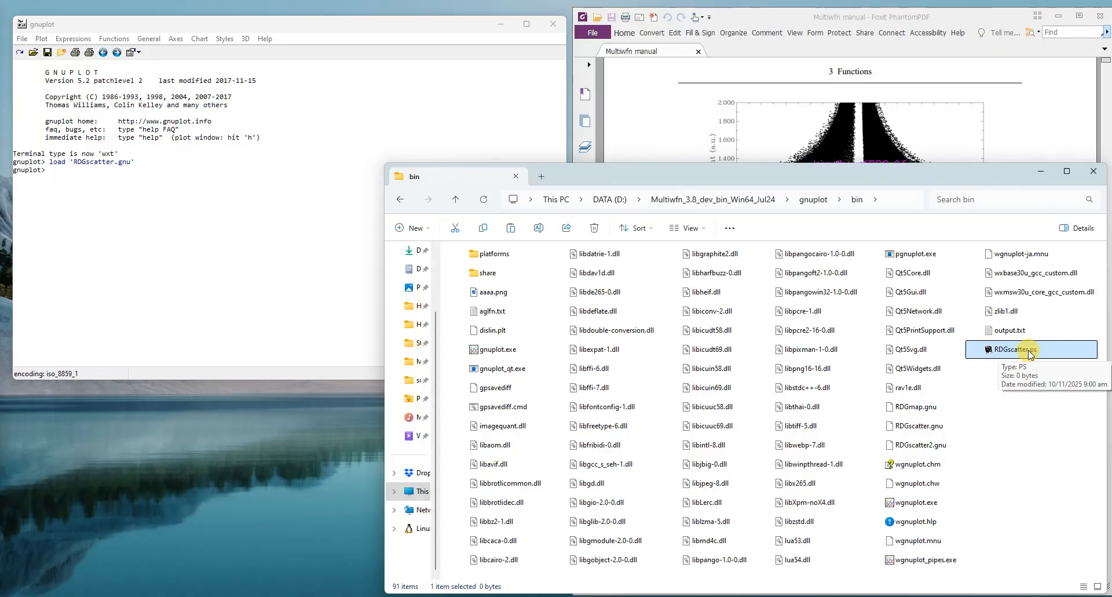
{"action": "double_click", "coordinate": [1030, 351]}
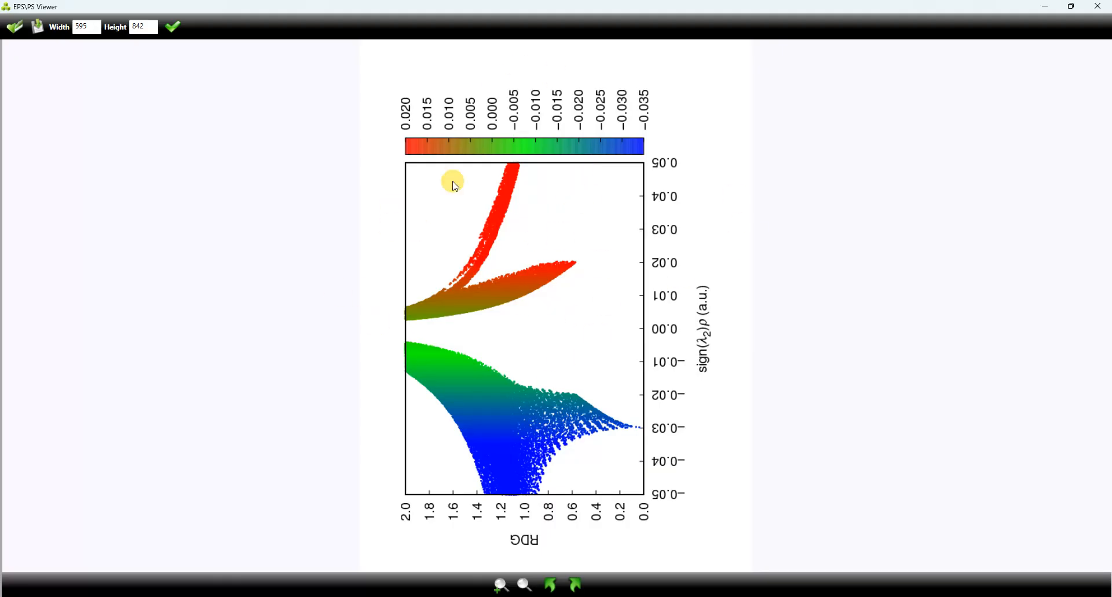
{"action": "double_click", "coordinate": [81, 29]}
{"action": "left_click", "coordinate": [169, 28]}
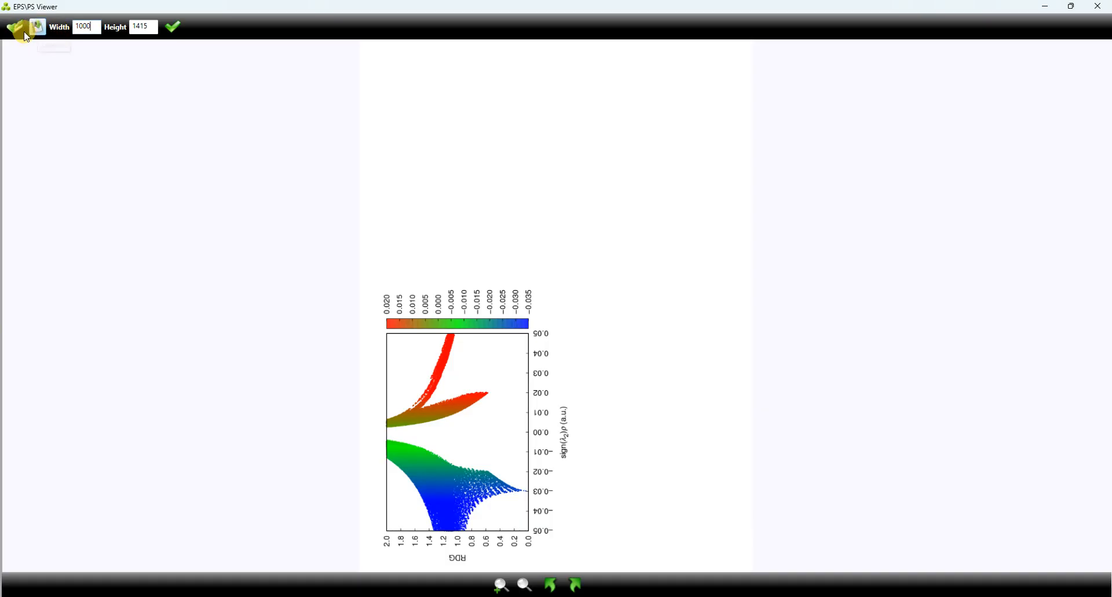
Step: Save the plot to the Downloads folder as a JPEG named water_cluster_RDG and close EPS Viewer
{"action": "left_click", "coordinate": [38, 25]}
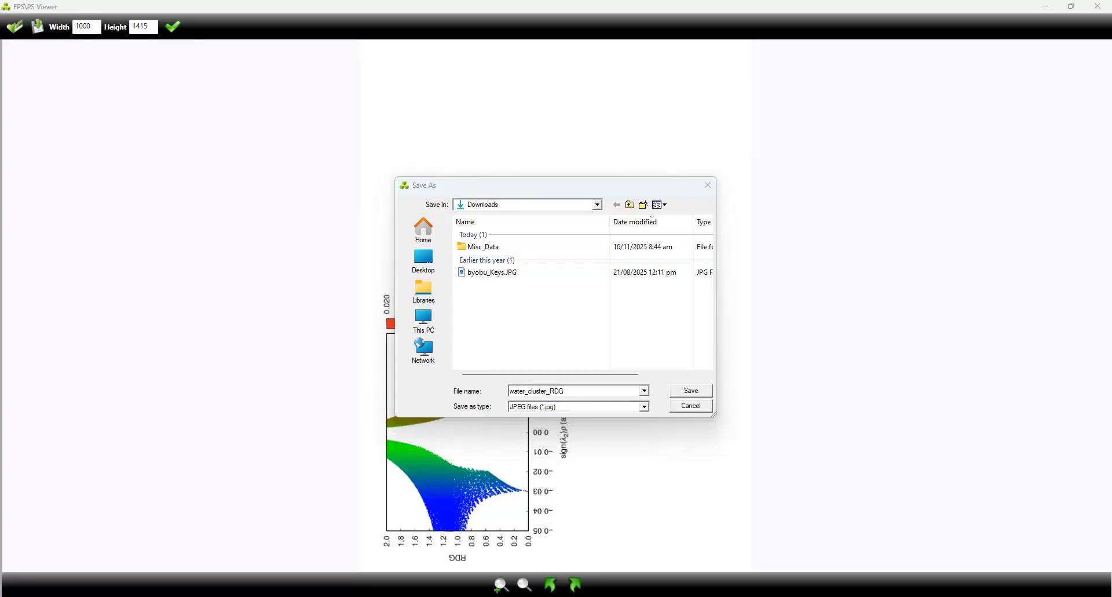
{"action": "left_click", "coordinate": [623, 405]}
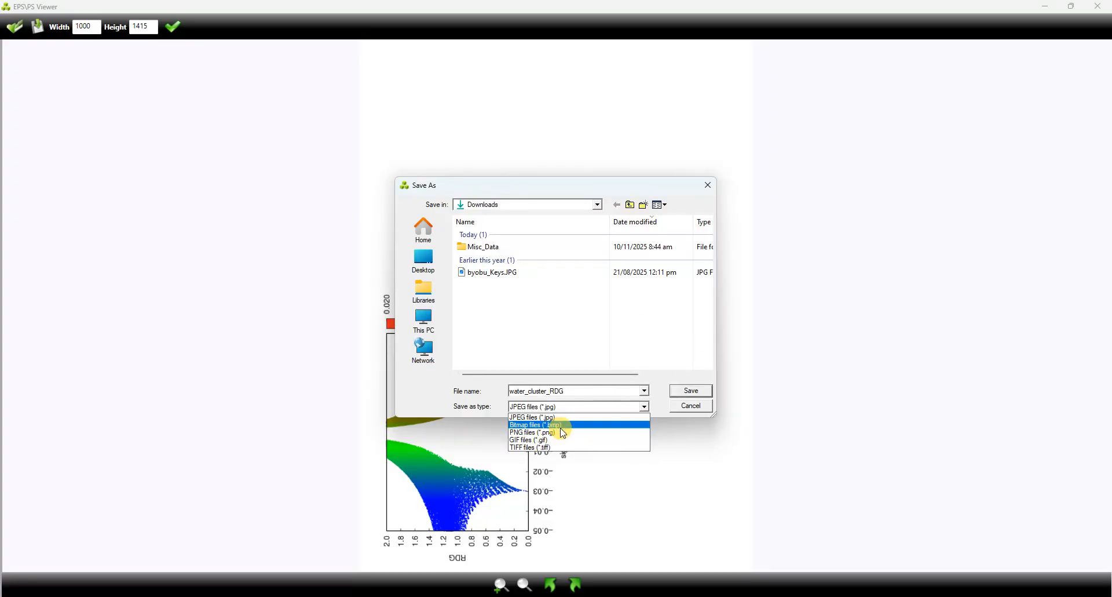
{"action": "left_click", "coordinate": [659, 376]}
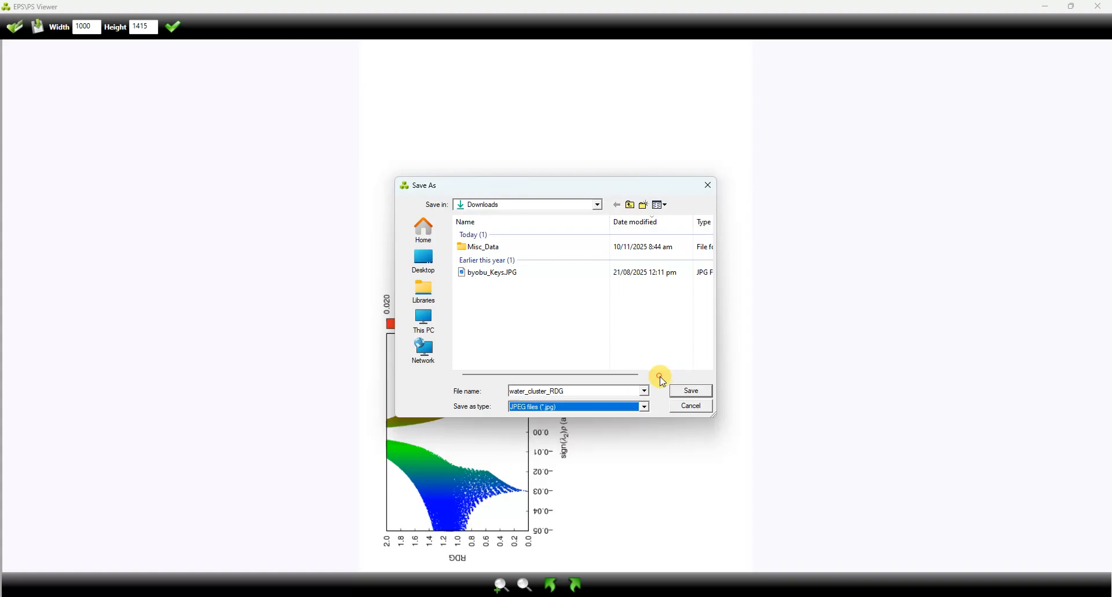
{"action": "left_click", "coordinate": [691, 391]}
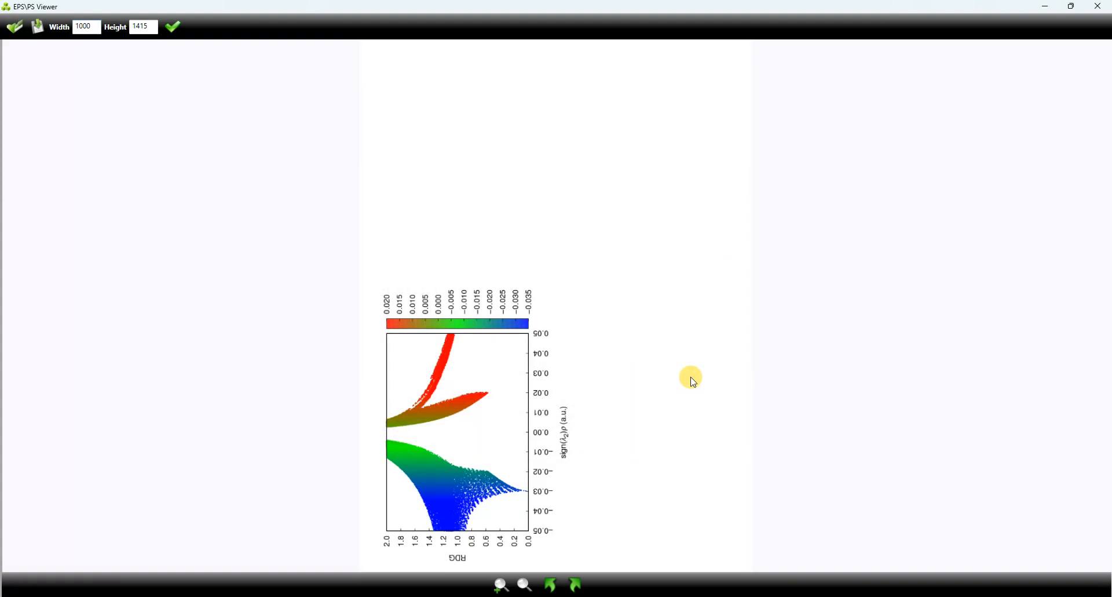
{"action": "left_click", "coordinate": [1098, 8]}
Step: Show the Downloads folder in a new File Explorer tab and open water_cluster_RDG.jpg for editing in Photos
{"action": "left_click", "coordinate": [541, 177]}
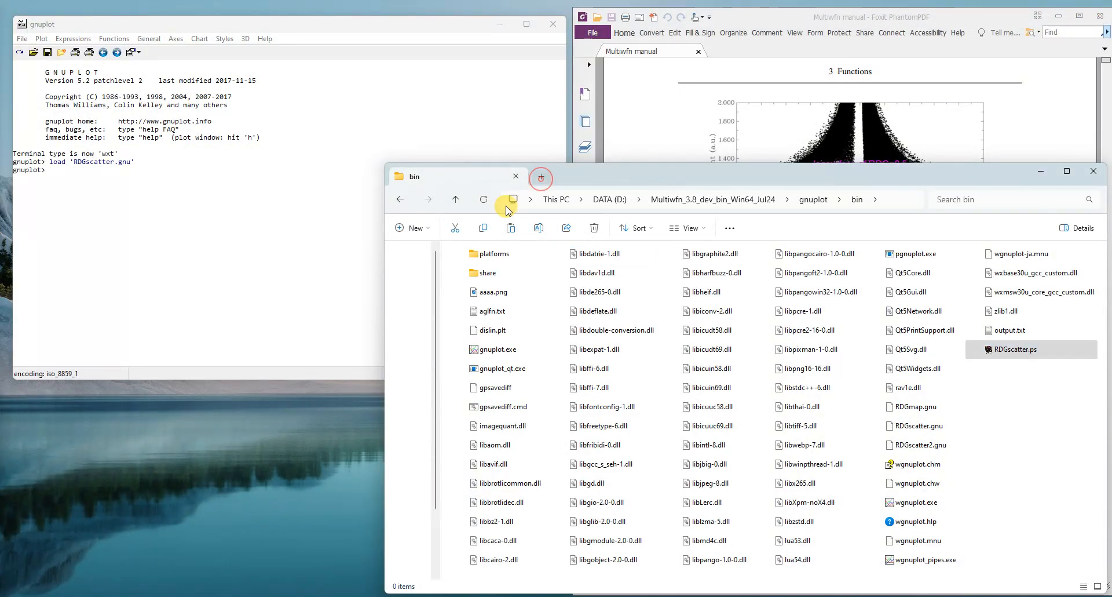
{"action": "left_click", "coordinate": [408, 346]}
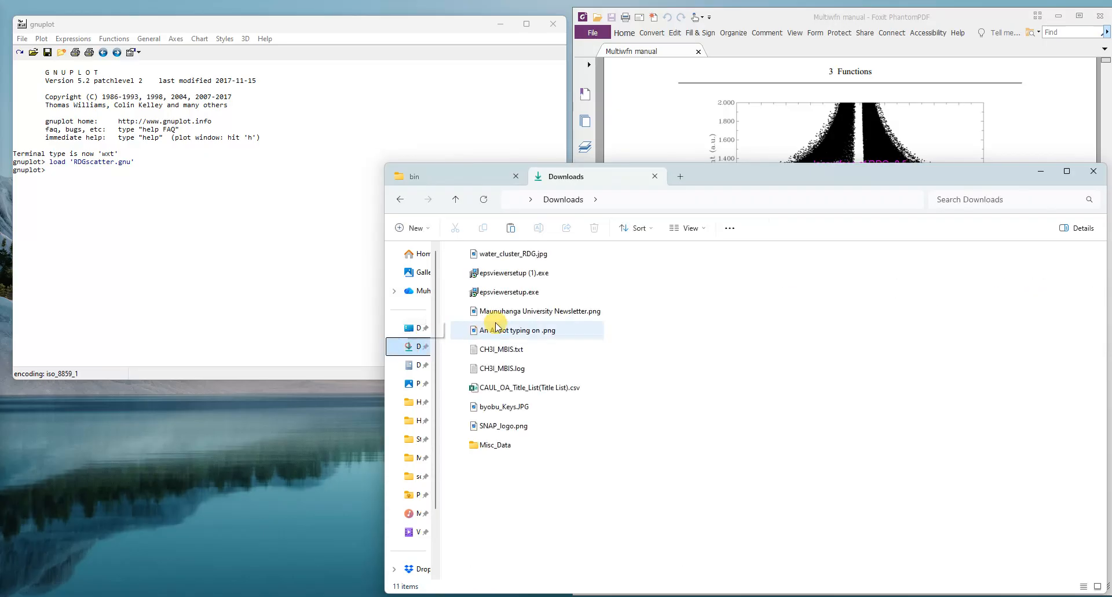
{"action": "left_click", "coordinate": [509, 255]}
{"action": "right_click", "coordinate": [510, 258]}
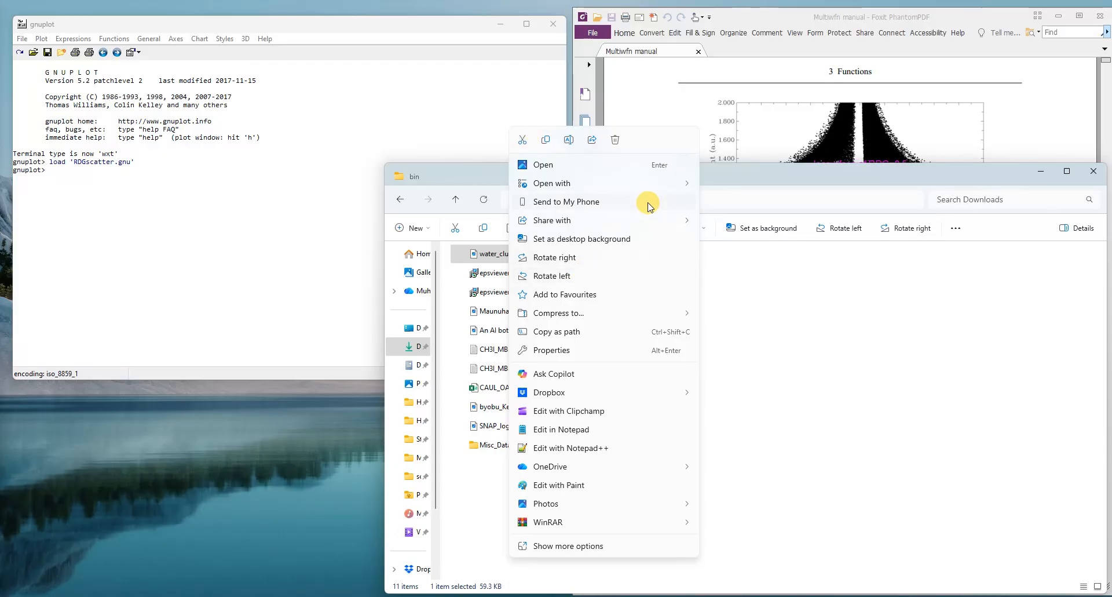
{"action": "mouse_move", "coordinate": [625, 503]}
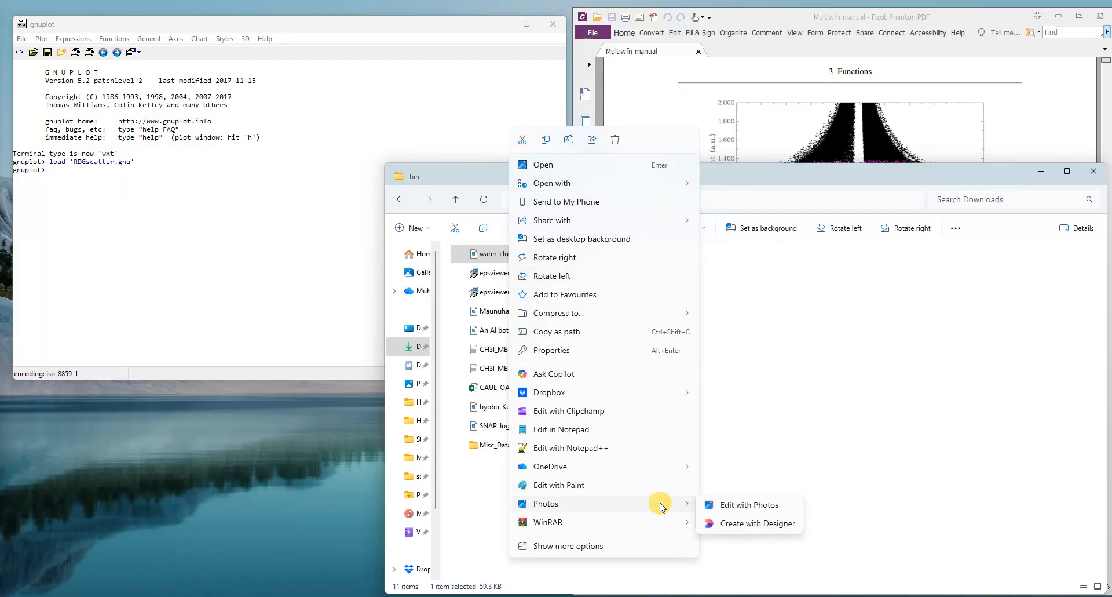
{"action": "left_click", "coordinate": [732, 504]}
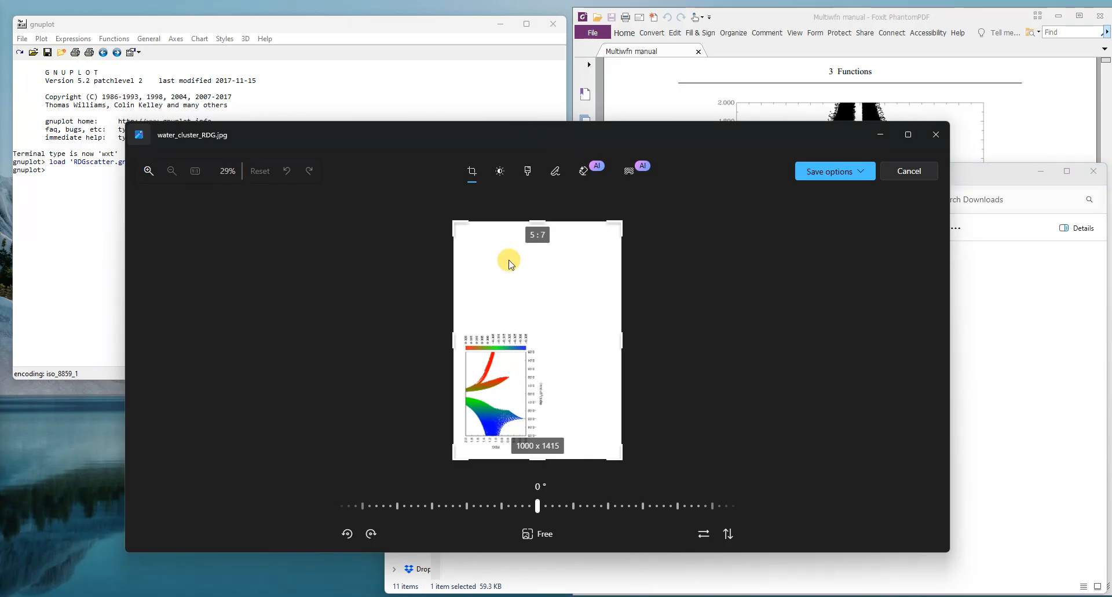
Step: Crop the image closely around the RDG scatter plot and rotate it 90° clockwise, for a size of about 737 x 501 pixels
{"action": "left_click_drag", "start_coordinate": [537, 221], "coordinate": [542, 326]}
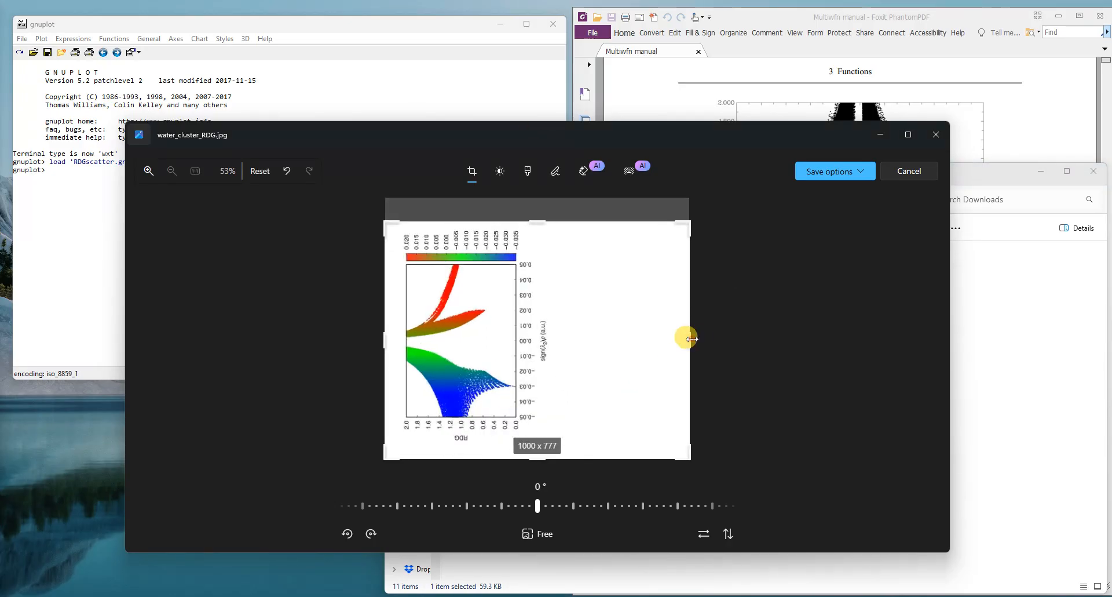
{"action": "left_click_drag", "start_coordinate": [689, 338], "coordinate": [548, 335]}
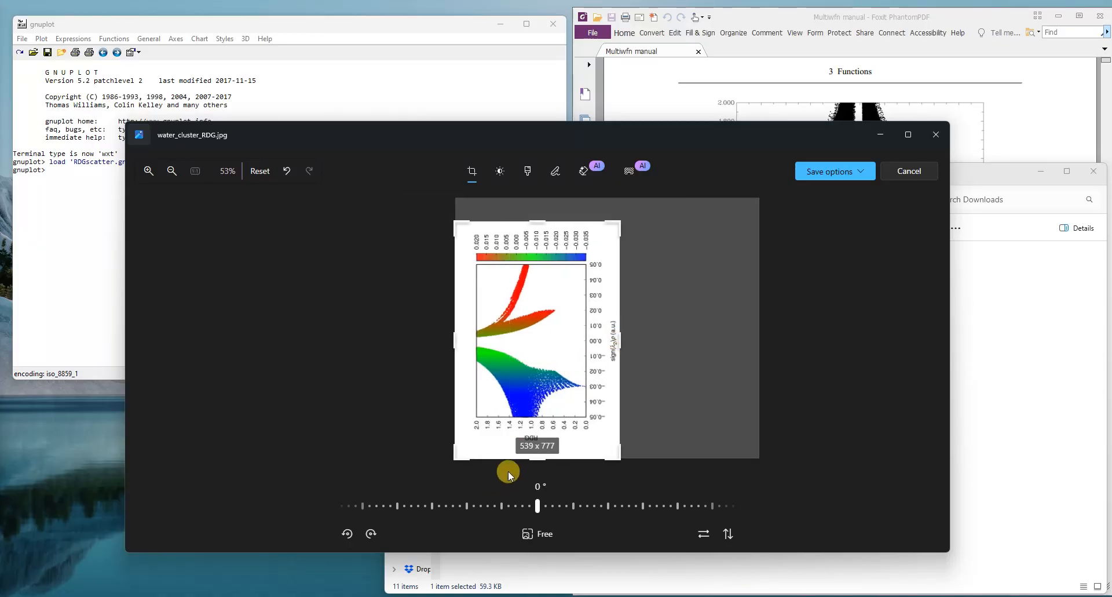
{"action": "left_click_drag", "start_coordinate": [536, 458], "coordinate": [530, 447]}
{"action": "mouse_move", "coordinate": [452, 336]}
{"action": "left_mouse_down"}
{"action": "mouse_move", "coordinate": [472, 336]}
{"action": "mouse_move", "coordinate": [459, 331]}
{"action": "left_mouse_up"}
{"action": "left_click", "coordinate": [371, 533]}
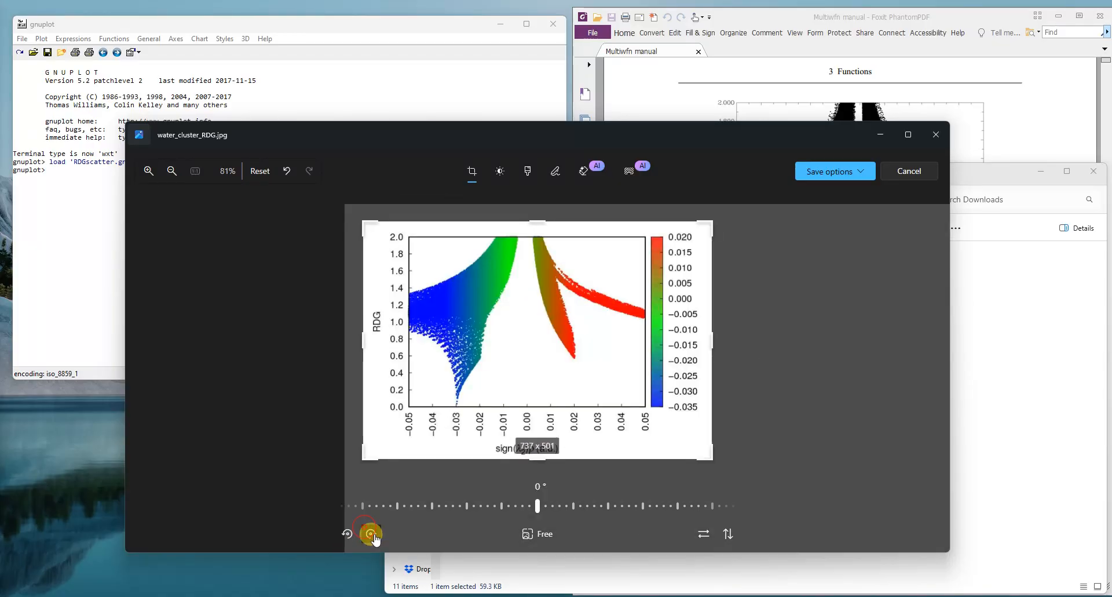
Step: Save the cropped and rotated plot over the original water_cluster_RDG.jpg and close Photos
{"action": "left_click", "coordinate": [855, 172]}
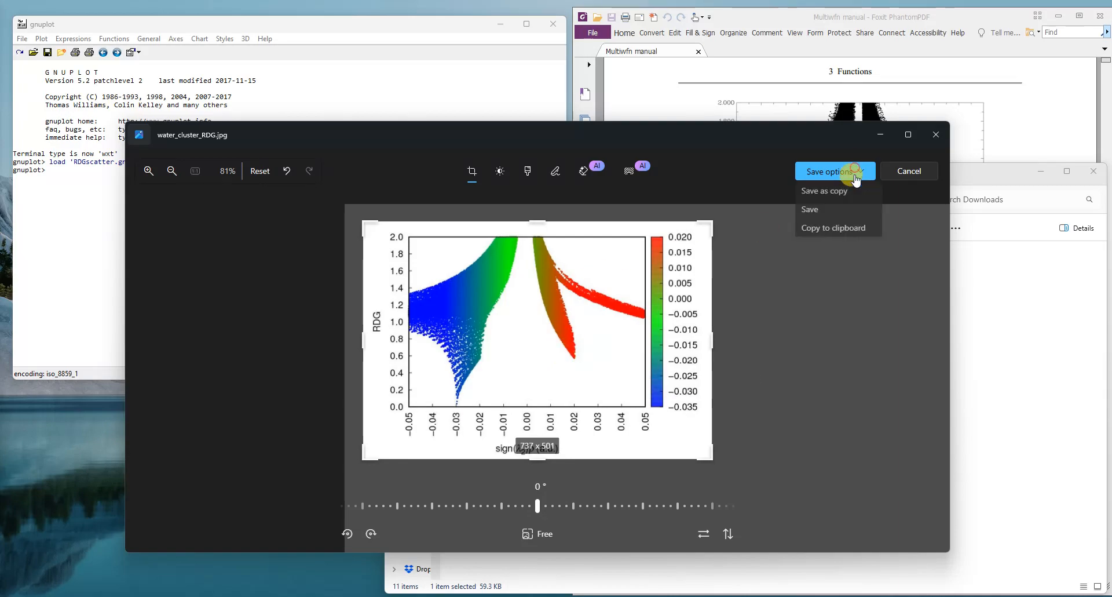
{"action": "left_click", "coordinate": [822, 209]}
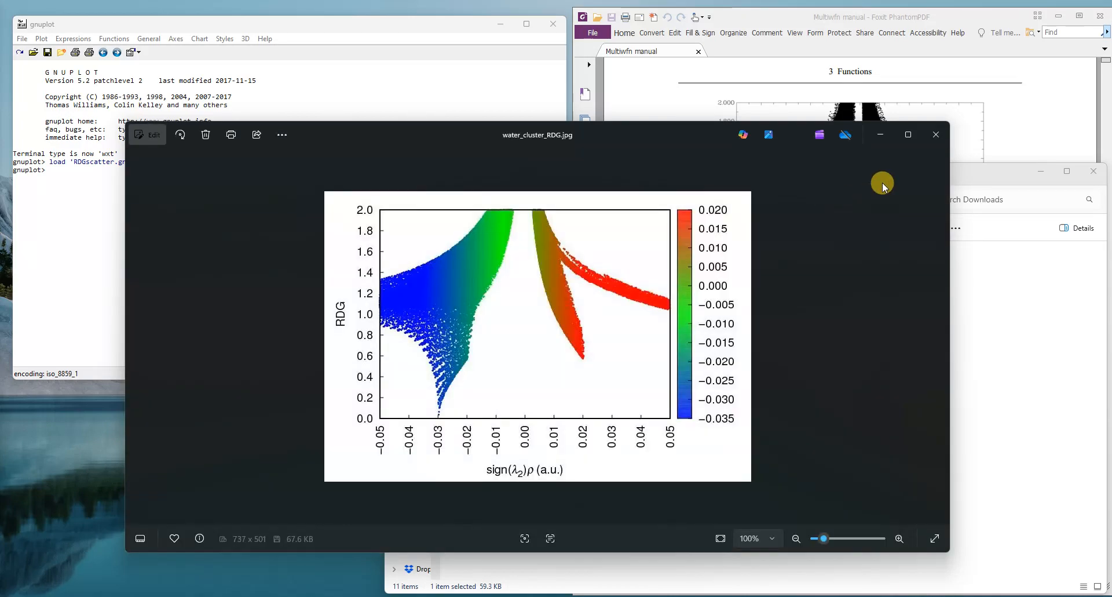
{"action": "left_click", "coordinate": [939, 139]}
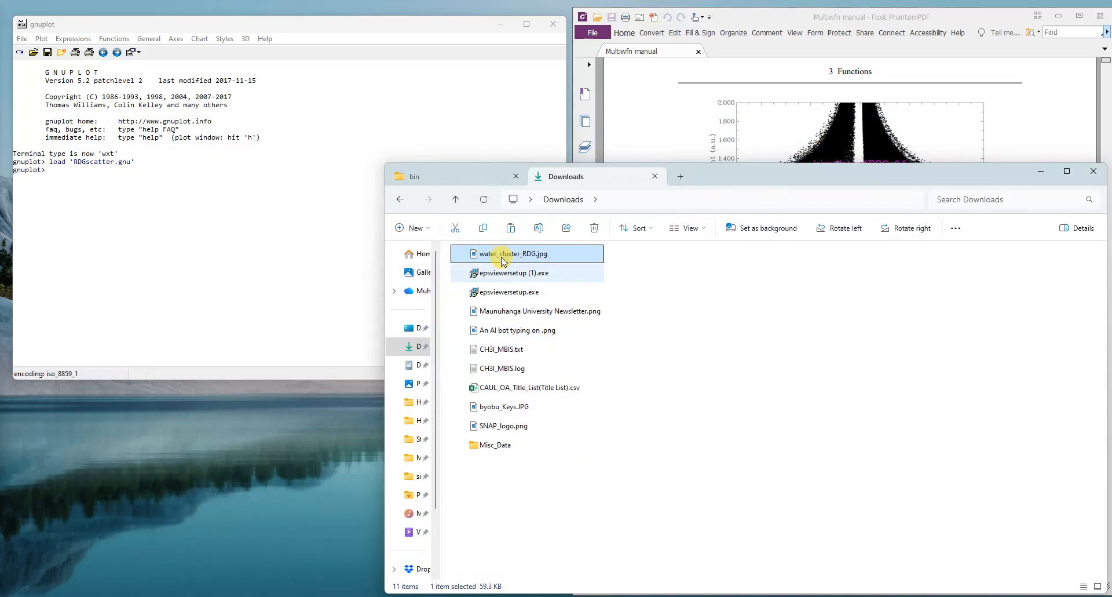
Step: Reopen water_cluster_RDG.jpg and move and narrow its window to sit beside the Multiwfn manual's RDG scatter graph for comparison
{"action": "double_click", "coordinate": [498, 252]}
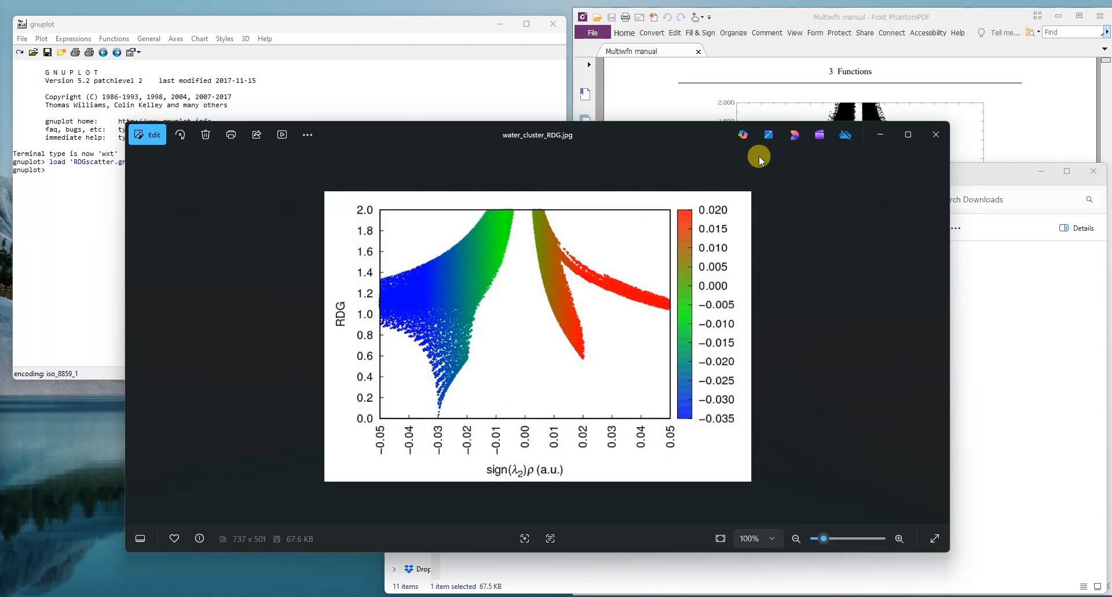
{"action": "left_click", "coordinate": [737, 16]}
{"action": "left_click_drag", "start_coordinate": [483, 132], "coordinate": [365, 82]}
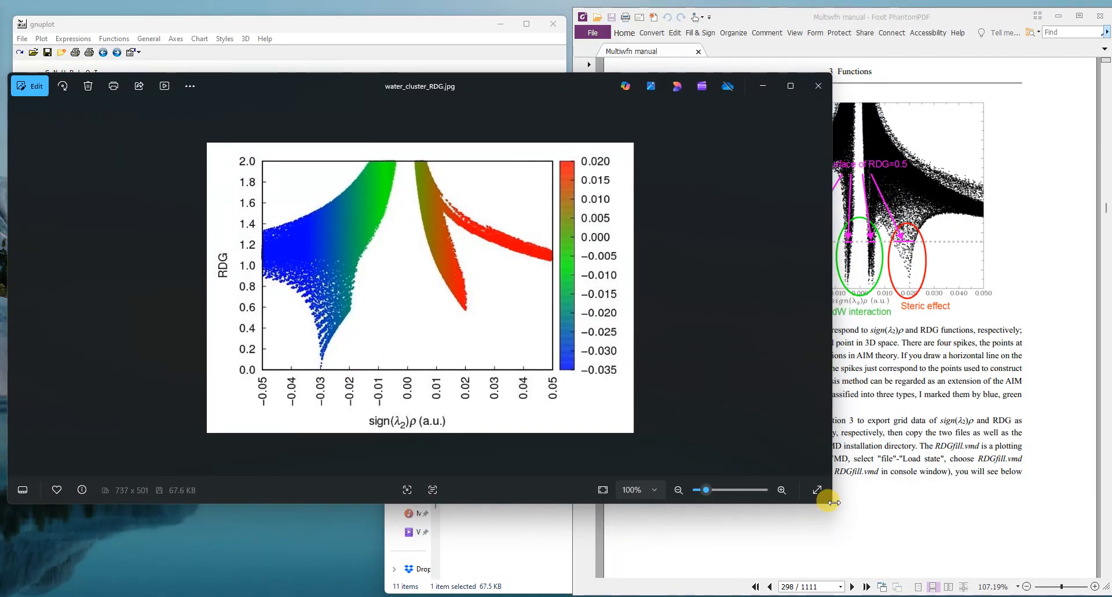
{"action": "left_click_drag", "start_coordinate": [832, 502], "coordinate": [566, 494]}
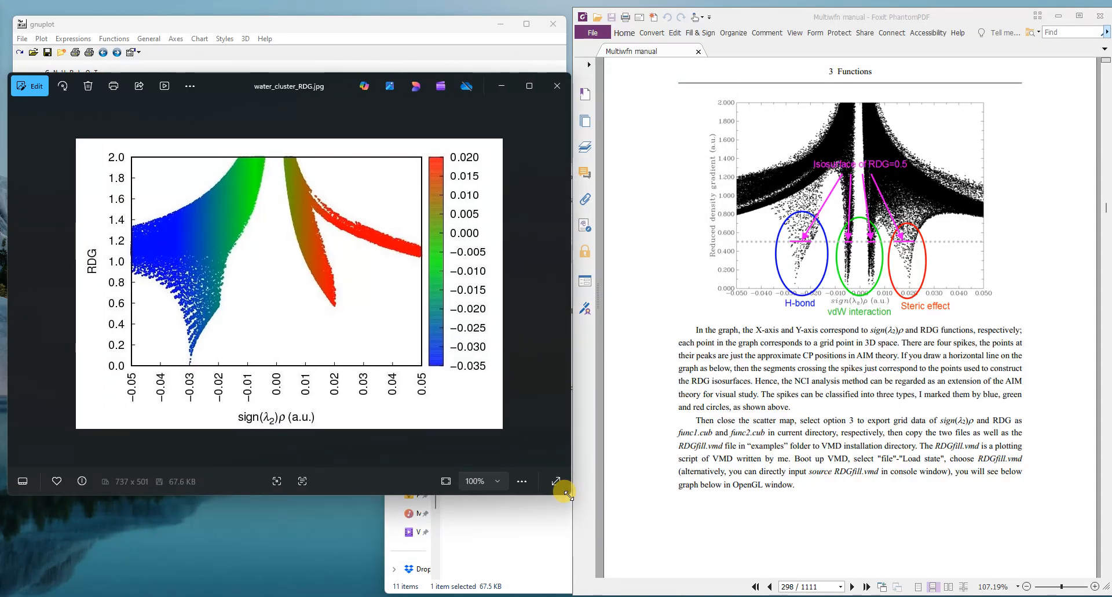